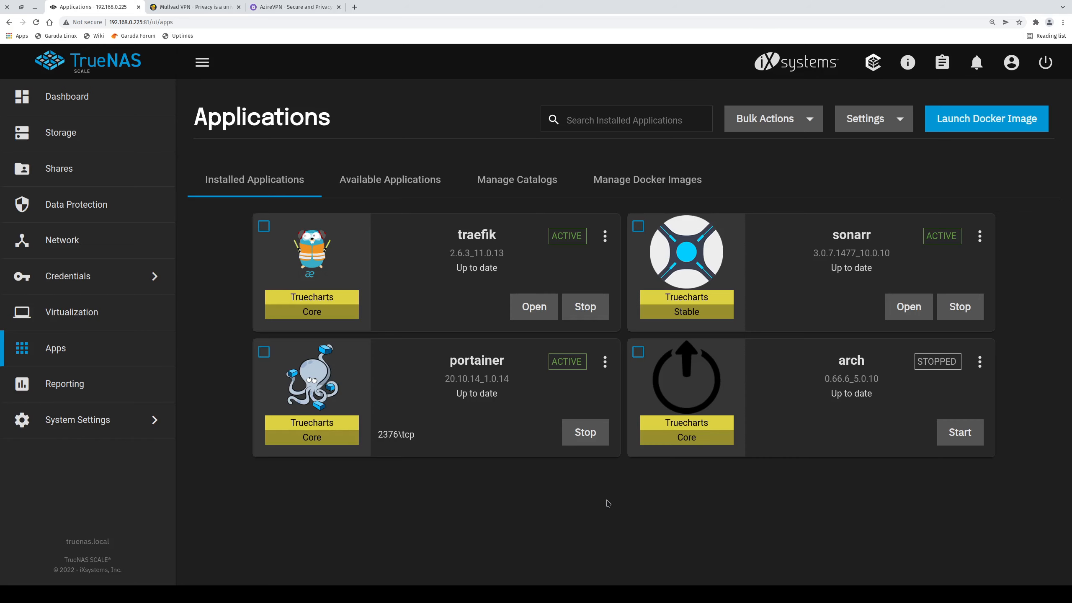
# Search the available apps for 'qbit' and open the qbittorrent install form.
pyautogui.click(393, 181)
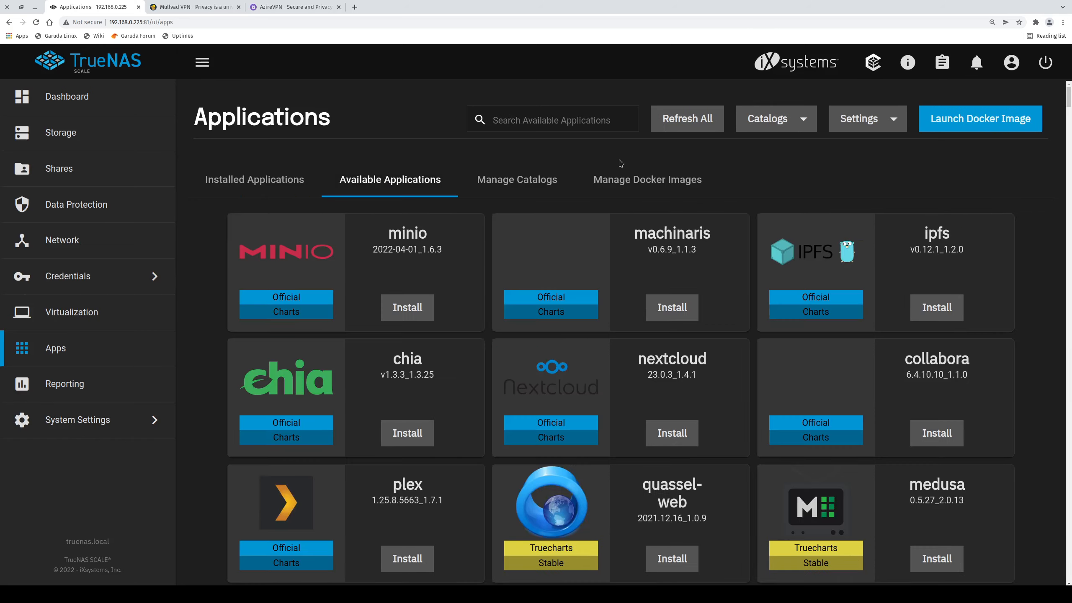
pyautogui.click(568, 120)
pyautogui.write('qbit')
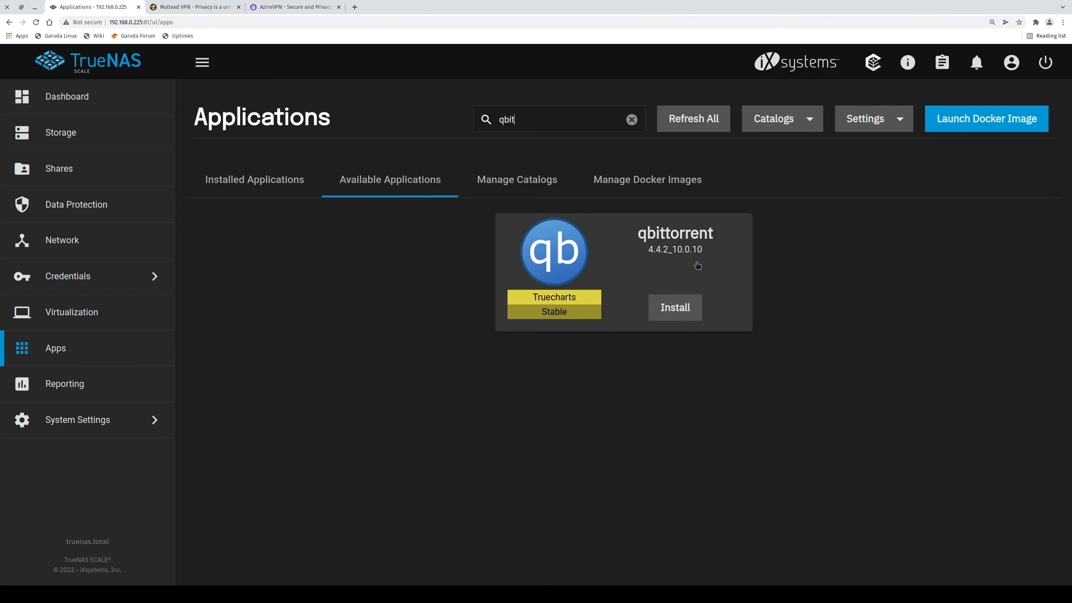
pyautogui.click(716, 274)
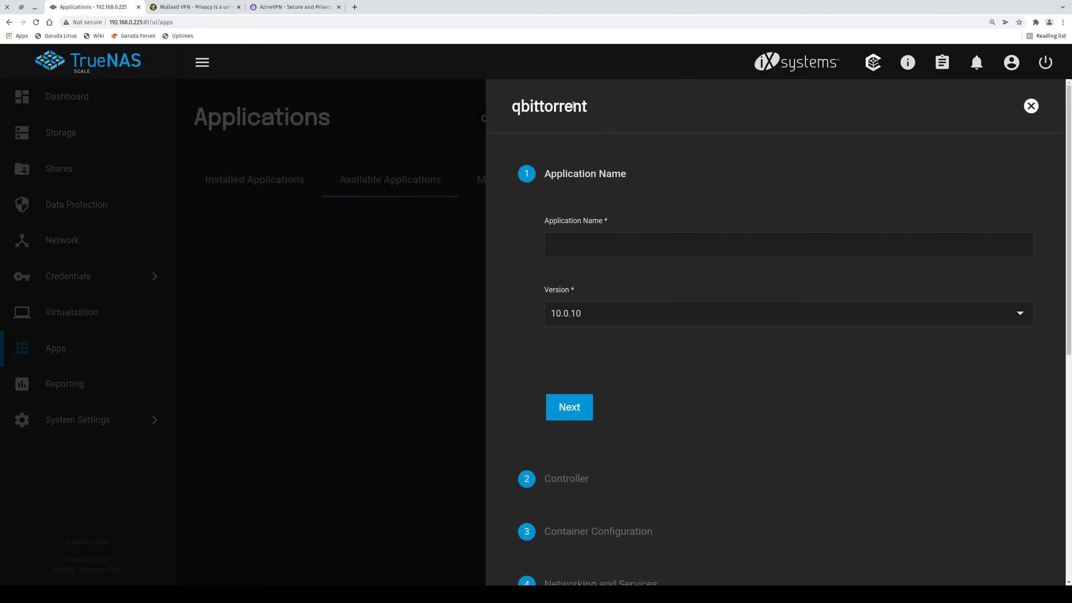
# Name the application 'qbittorrent' by copying it from the form title.
pyautogui.doubleClick(559, 107)
pyautogui.hotkey('ctrl', 'c')
pyautogui.click(599, 245)
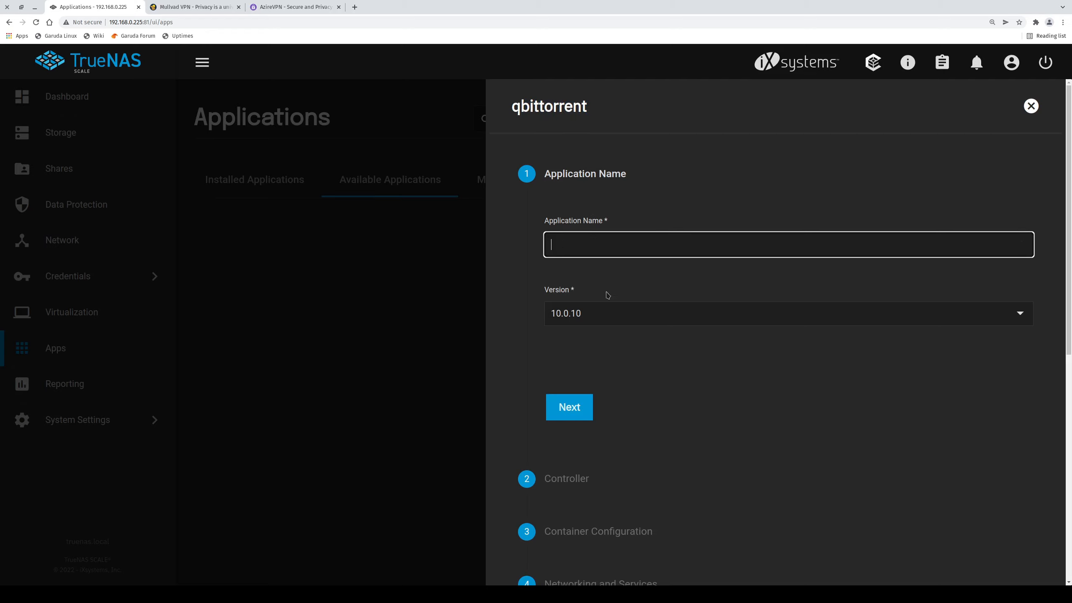
pyautogui.hotkey('ctrl', 'v')
pyautogui.click(570, 407)
# Keep the default controller, container, networking, storage, ingress, security and resource settings.
pyautogui.click(620, 402)
pyautogui.scroll(-2, 653, 454)
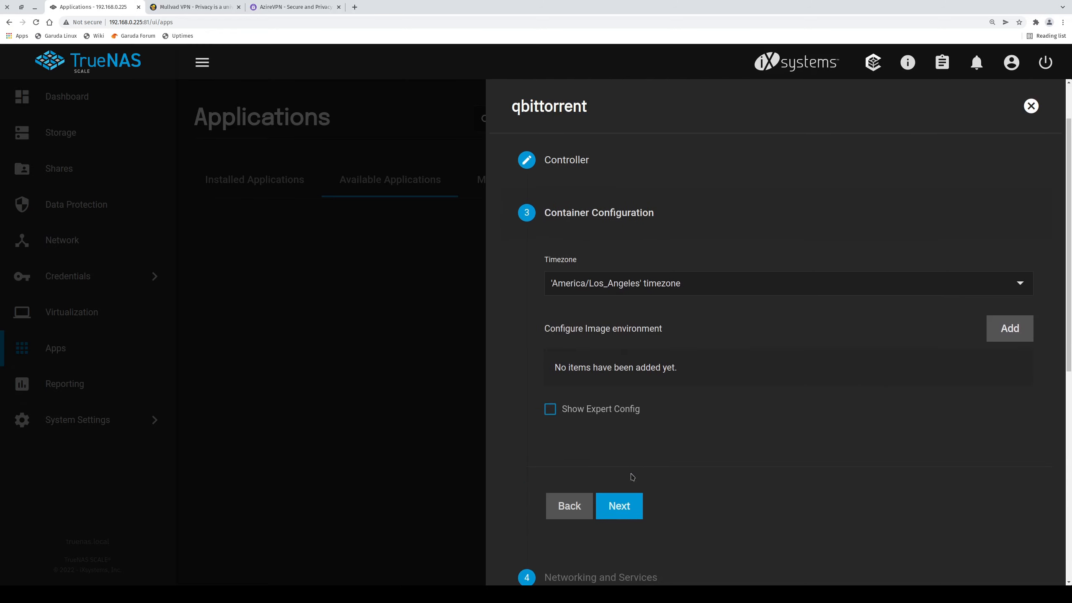
pyautogui.click(625, 505)
pyautogui.scroll(-5, 636, 477)
pyautogui.scroll(-5, 635, 478)
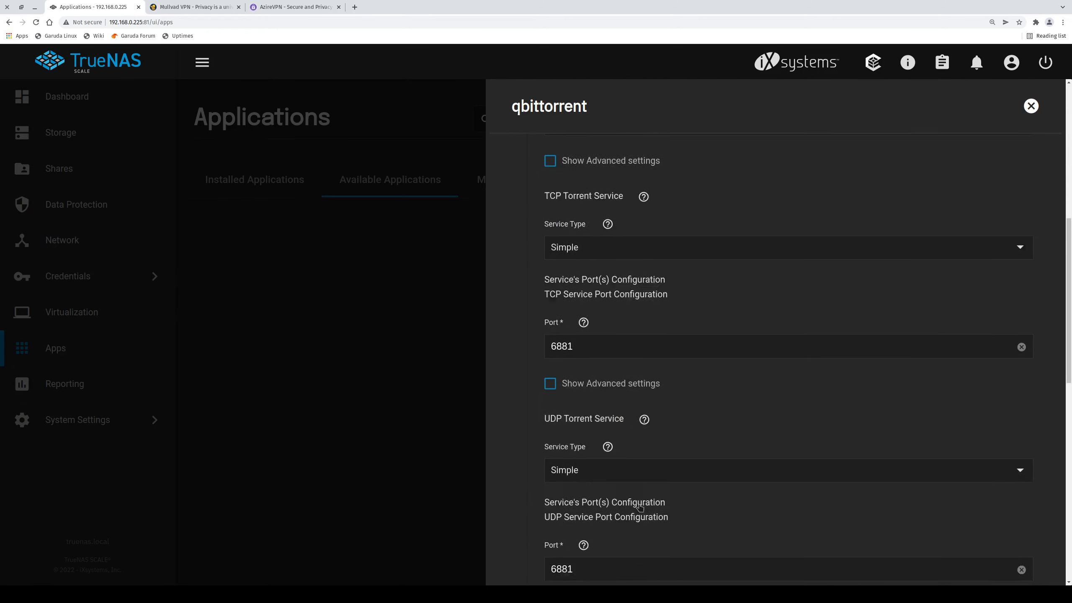
pyautogui.hotkey('ctrl', '-')
pyautogui.hotkey('ctrl', '-')
pyautogui.hotkey('ctrl', '-')
pyautogui.hotkey('ctrl', '-')
pyautogui.click(814, 358)
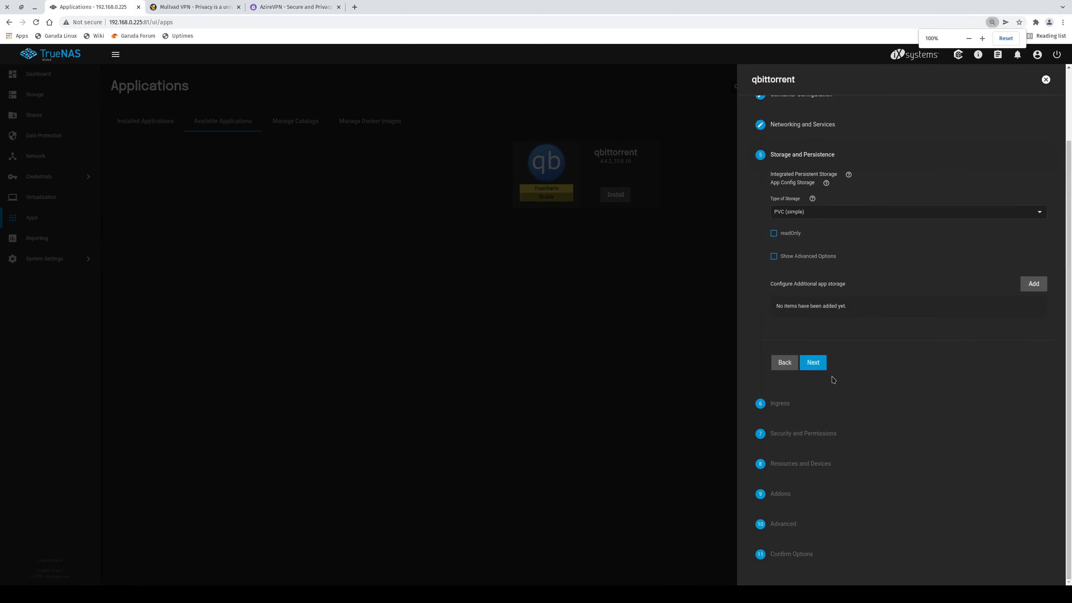
pyautogui.click(813, 360)
pyautogui.click(815, 392)
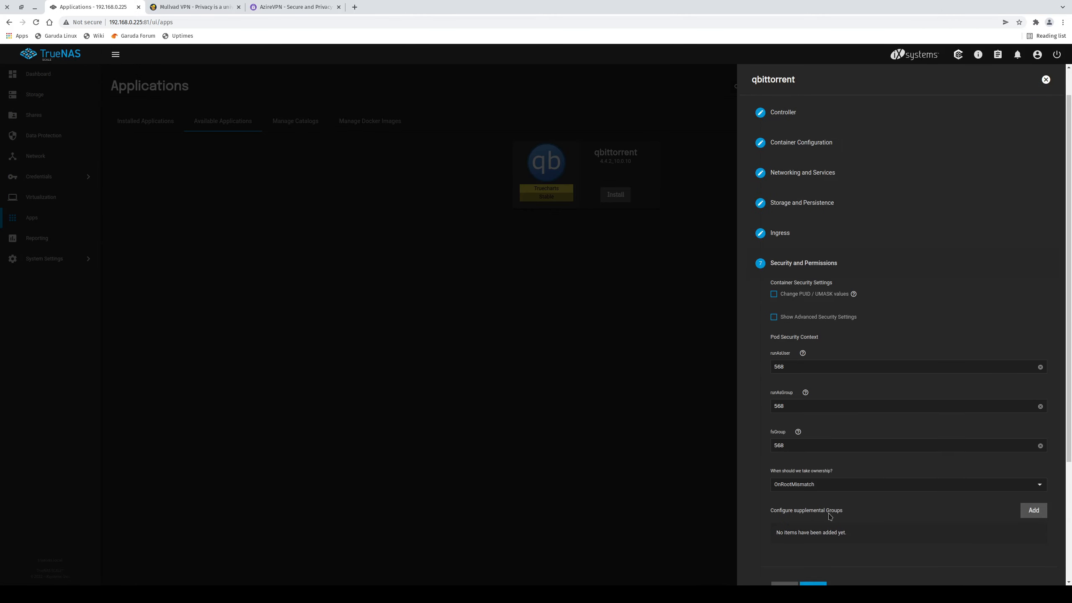
pyautogui.scroll(-3, 827, 439)
pyautogui.click(815, 456)
pyautogui.click(821, 455)
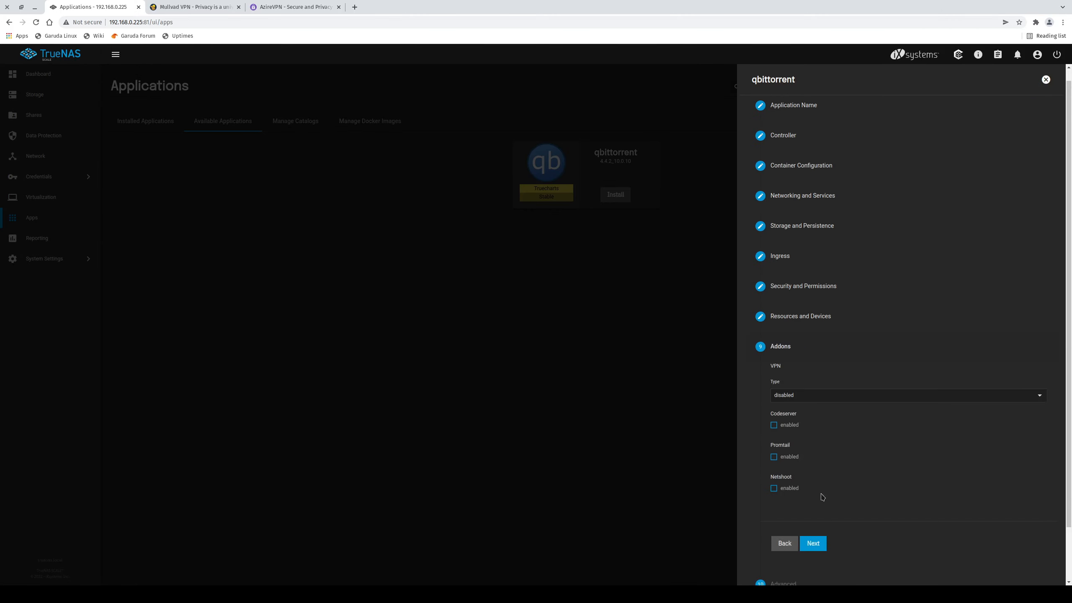
# Leave the addons unchanged and save the install from the settings summary.
pyautogui.hotkey('ctrl', '+')
pyautogui.hotkey('ctrl', '+')
pyautogui.hotkey('ctrl', '+')
pyautogui.hotkey('ctrl', '+')
pyautogui.hotkey('ctrl', '+')
pyautogui.hotkey('ctrl', '+')
pyautogui.hotkey('ctrl', '+')
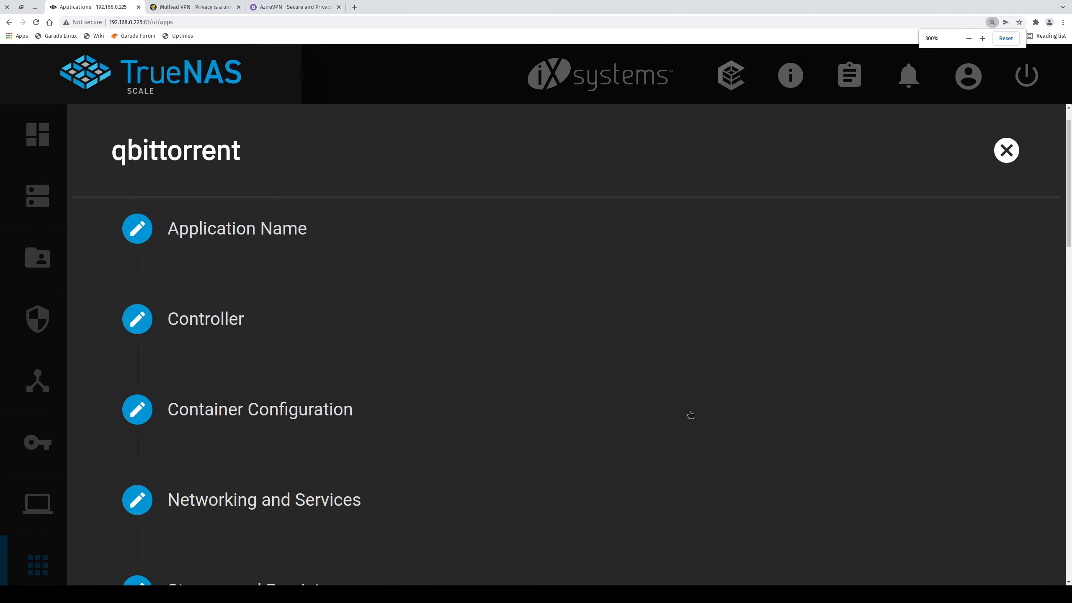
pyautogui.hotkey('ctrl', '-')
pyautogui.hotkey('ctrl', '-')
pyautogui.scroll(-3, 691, 415)
pyautogui.scroll(-2, 691, 415)
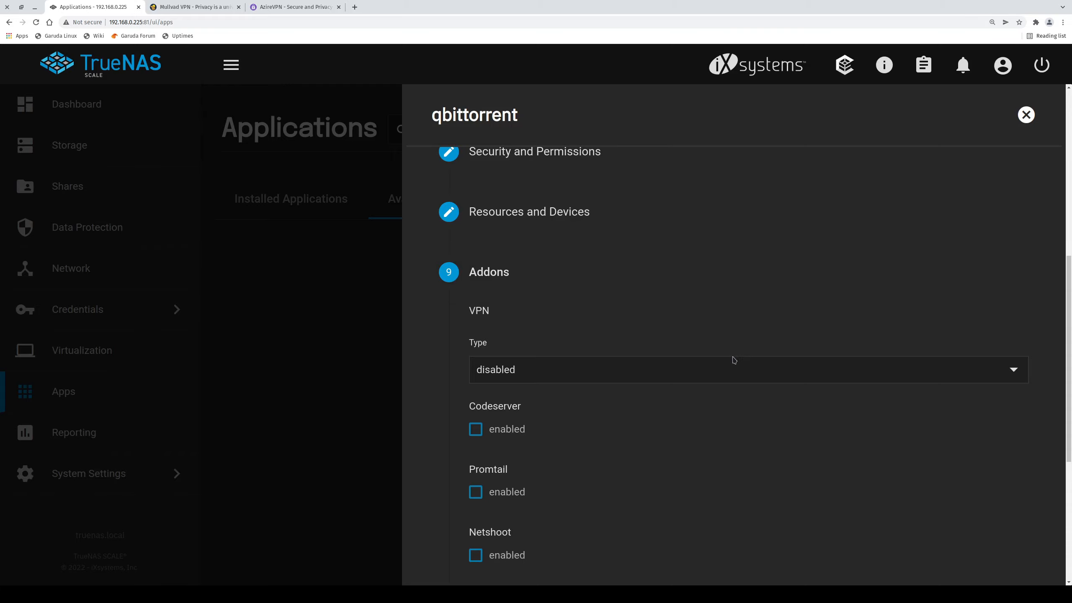
pyautogui.scroll(-3, 733, 357)
pyautogui.click(581, 505)
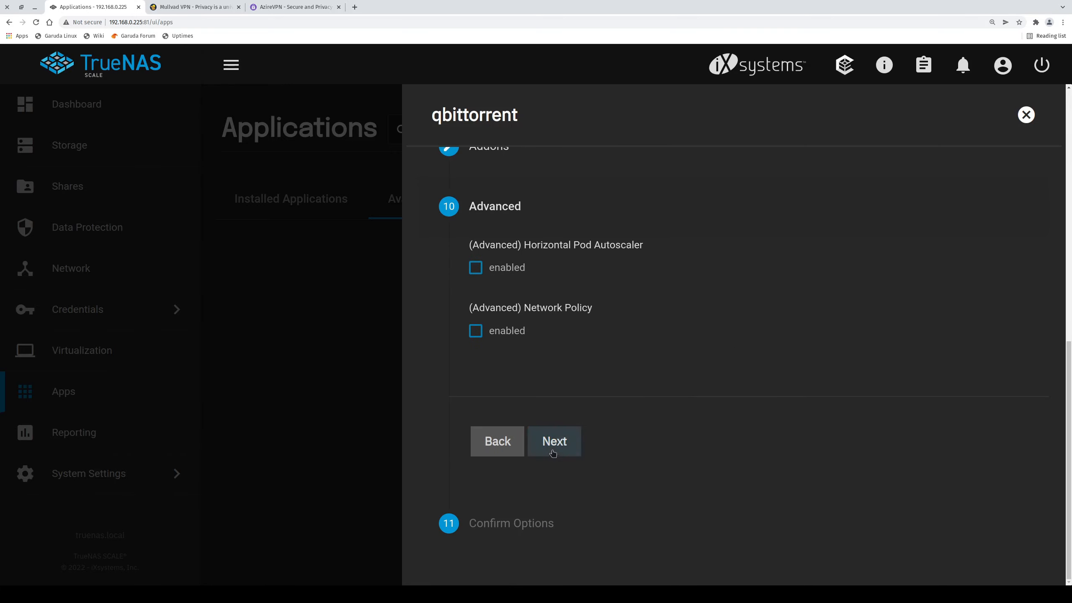
pyautogui.click(555, 443)
pyautogui.scroll(-3, 601, 506)
pyautogui.scroll(-5, 601, 505)
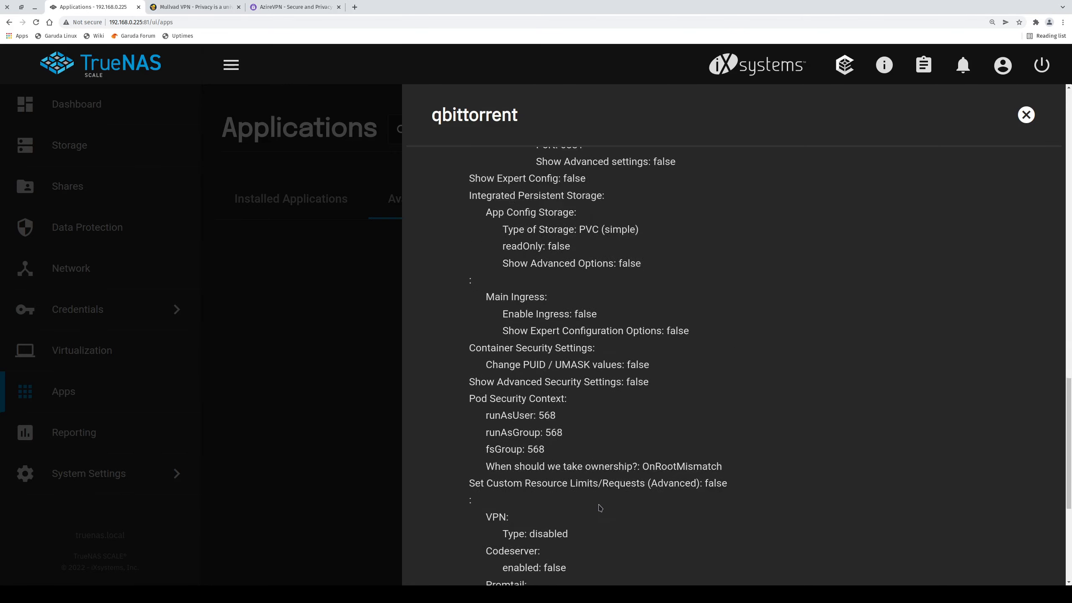
pyautogui.click(579, 494)
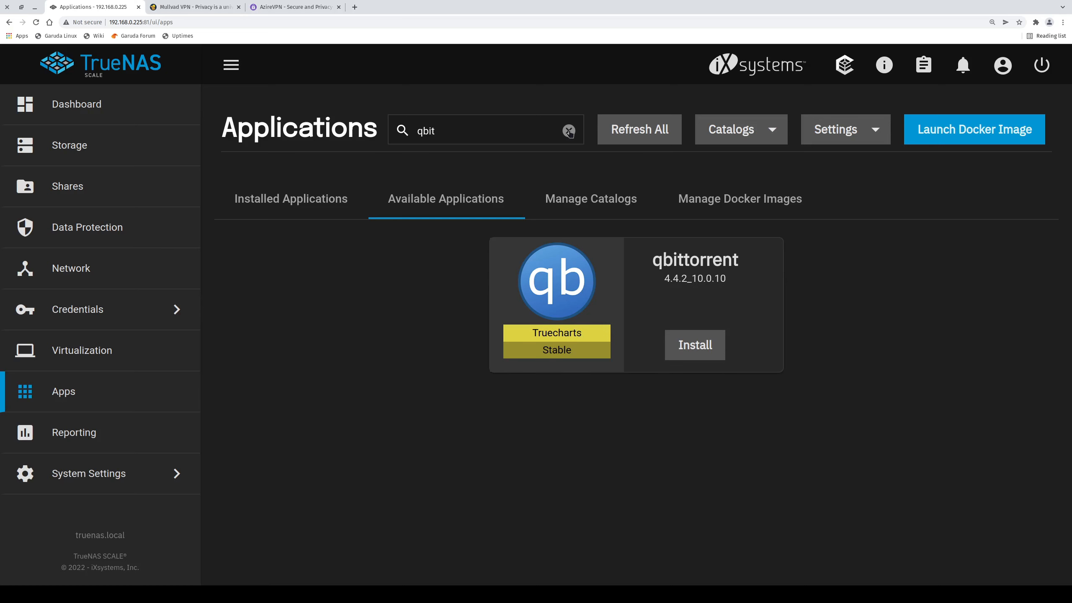
# Clear the 'qbit' search and watch qbittorrent 4.4.2_10.0.10 in Installed Applications until it's active.
pyautogui.click(569, 132)
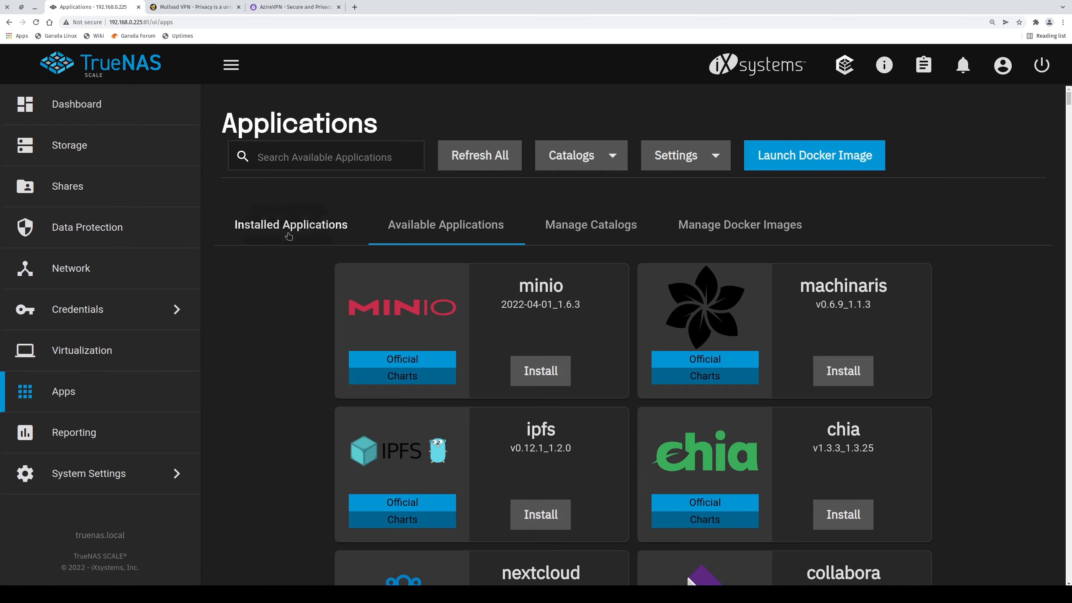
pyautogui.click(291, 225)
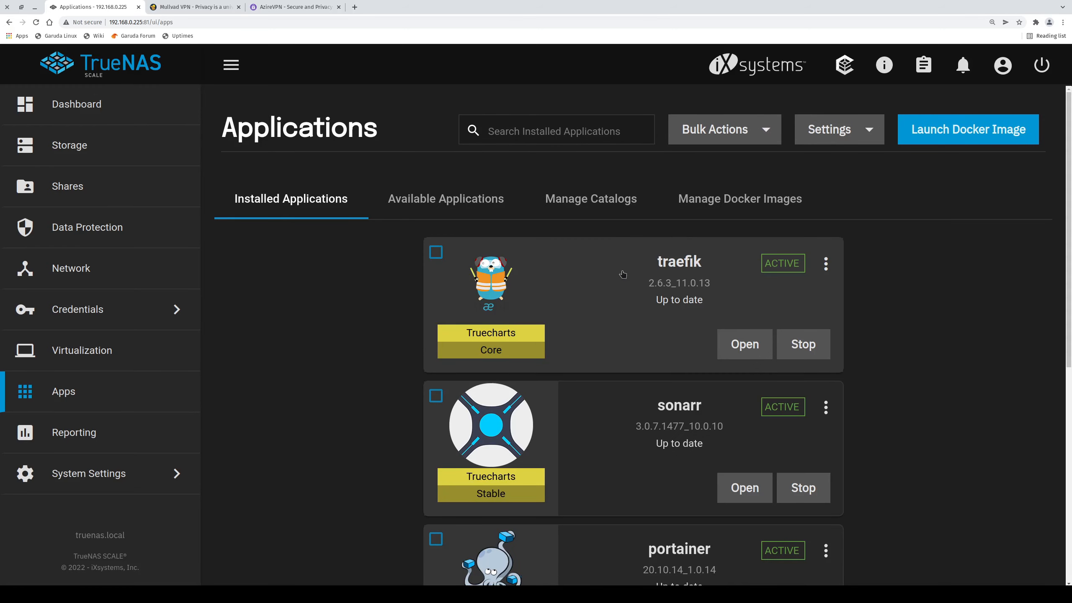
pyautogui.hotkey('ctrl', '-')
pyautogui.hotkey('ctrl', '-')
pyautogui.hotkey('ctrl', '-')
pyautogui.hotkey('ctrl', '+')
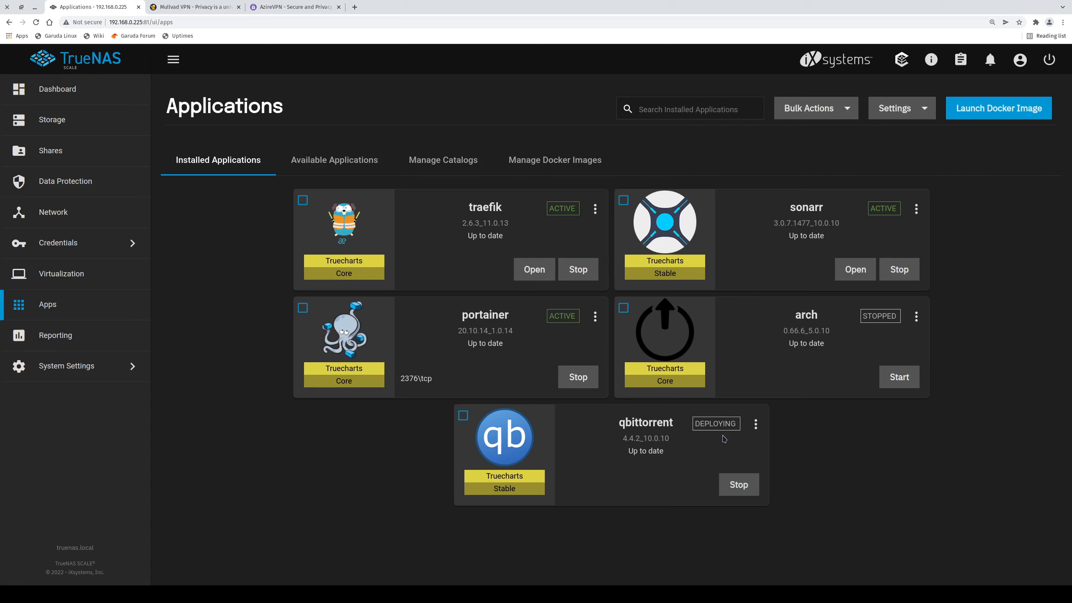
pyautogui.click(755, 424)
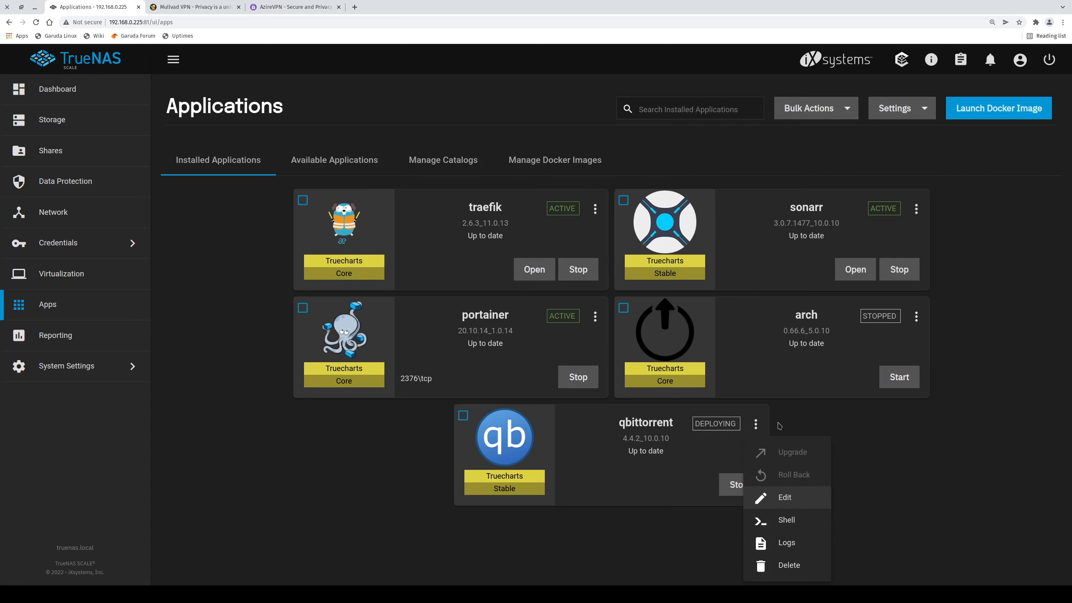
pyautogui.click(807, 421)
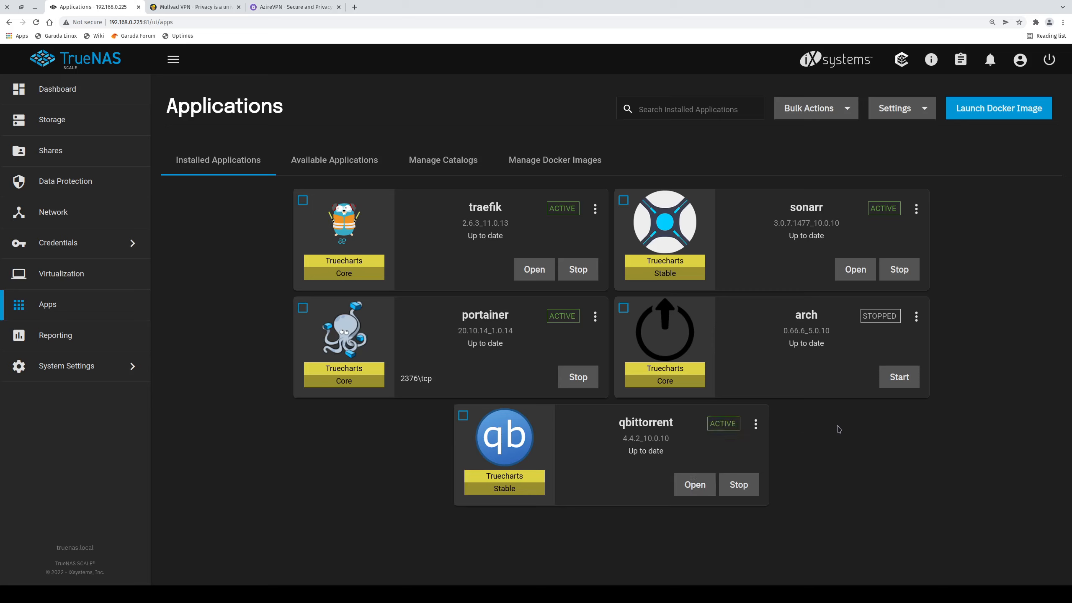
# Edit qbittorrent and add an entry under Configure Additional app storage in Storage and Persistence.
pyautogui.click(755, 424)
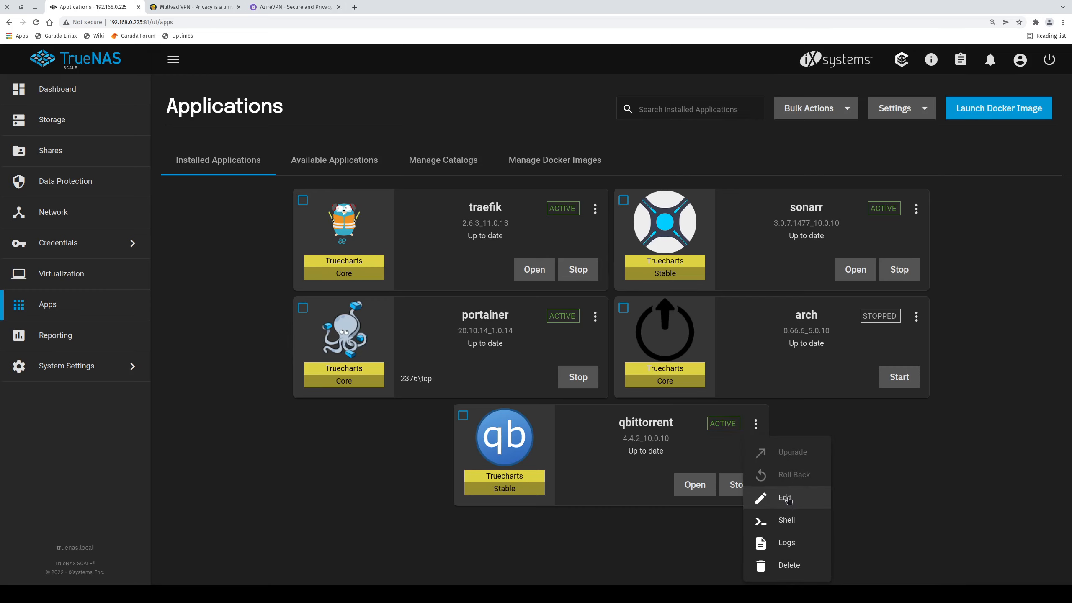
pyautogui.press('Return')
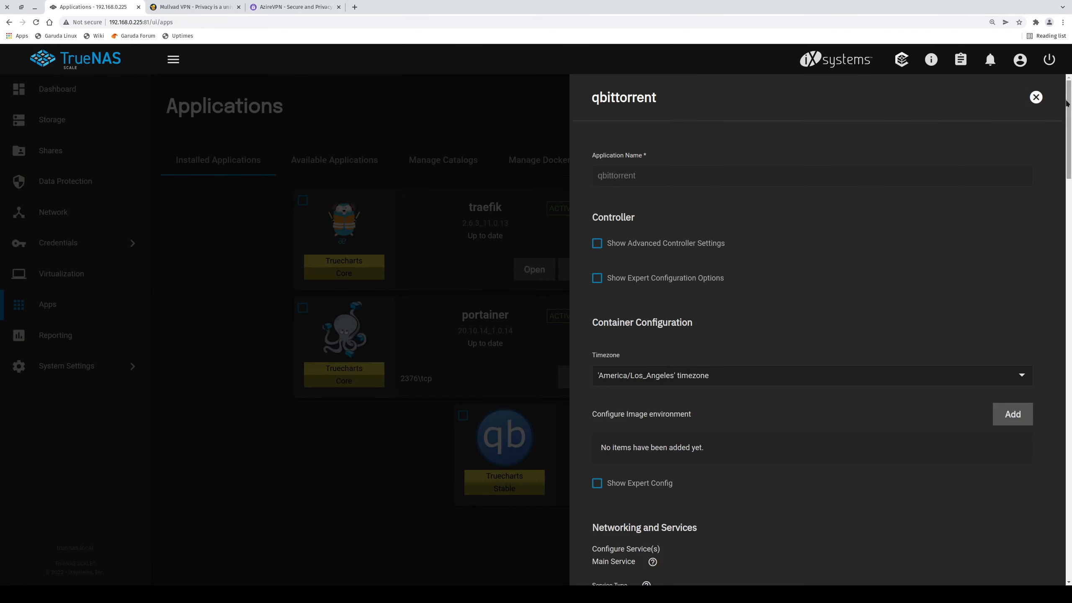
pyautogui.moveTo(1069, 105); pyautogui.dragTo(1049, 292)
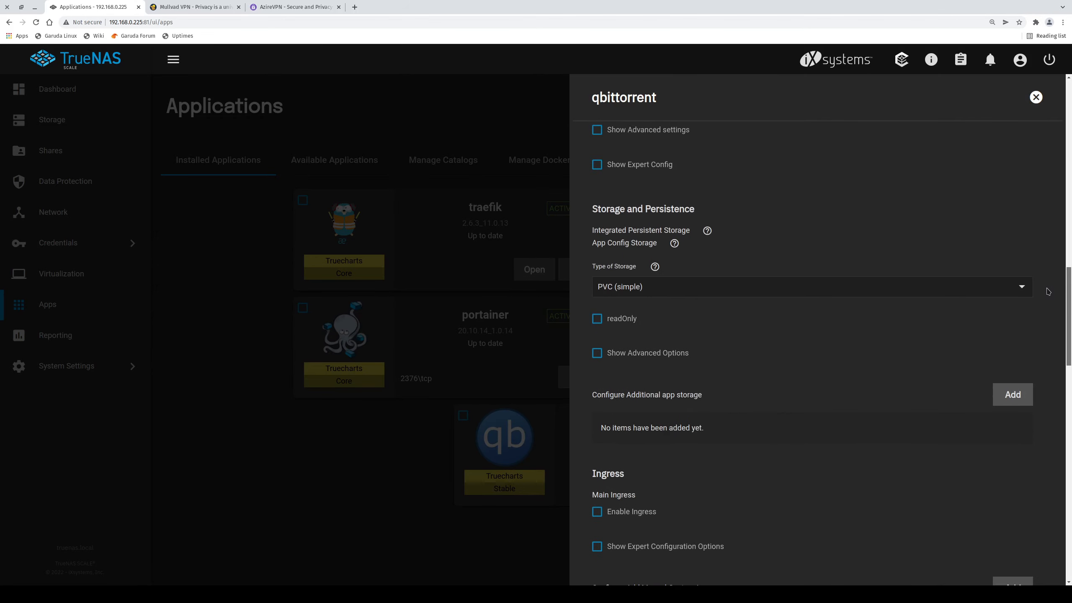
pyautogui.click(1016, 394)
pyautogui.scroll(-1, 1015, 400)
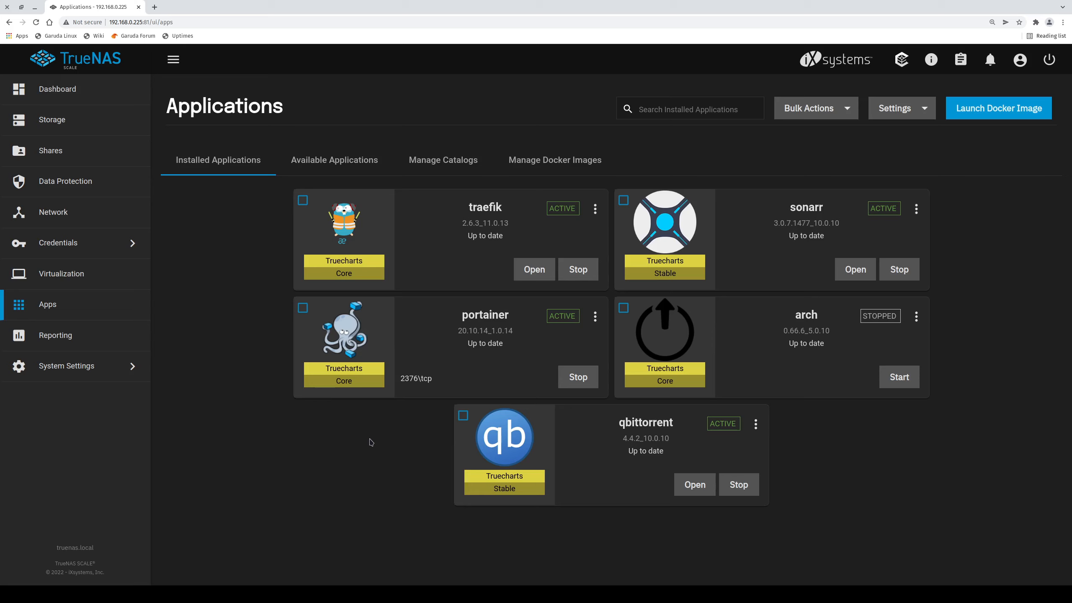
pyautogui.click(762, 422)
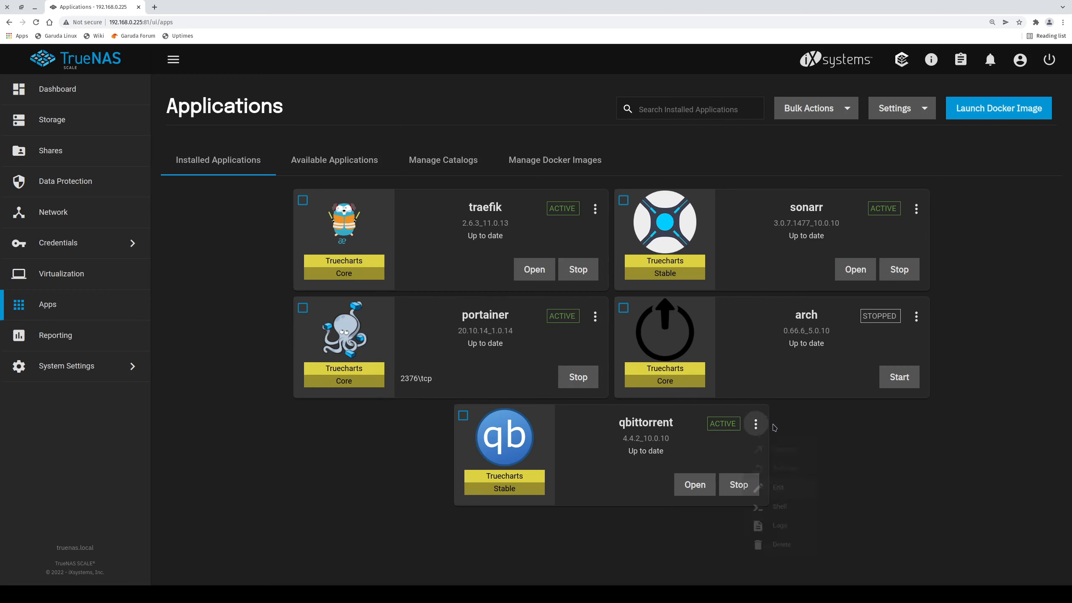
pyautogui.click(804, 511)
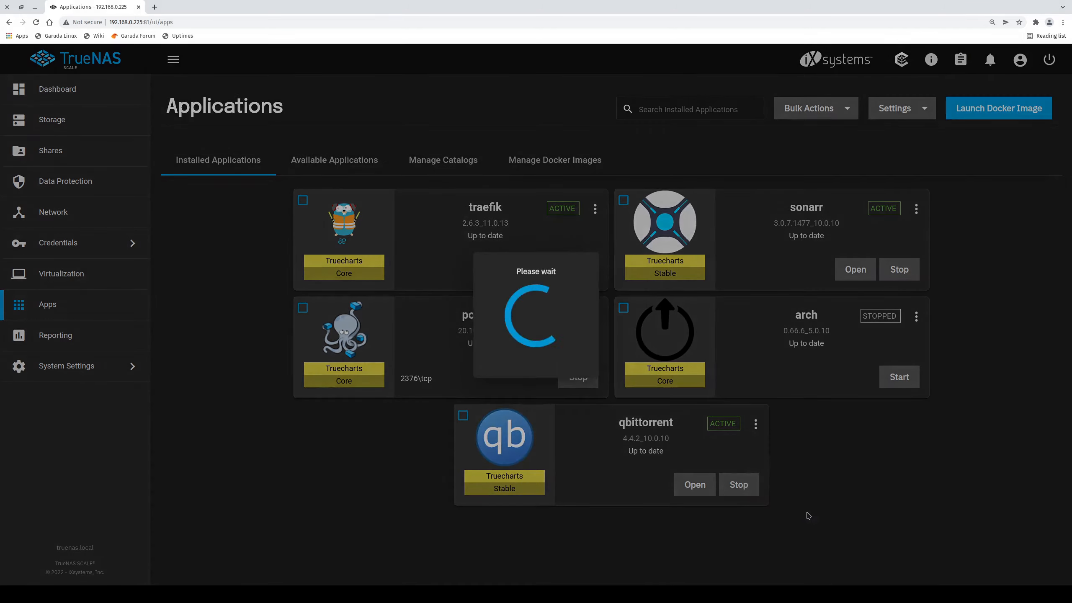
pyautogui.click(614, 417)
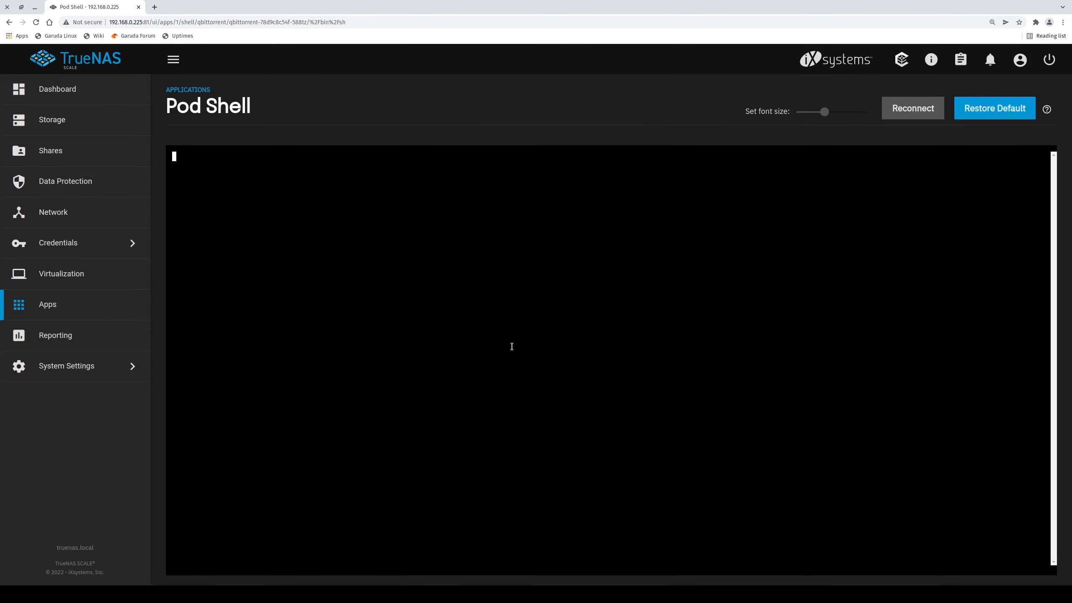
pyautogui.write('curl ip.me')
pyautogui.press('BackSpace')
pyautogui.press('BackSpace')
pyautogui.press('BackSpace')
pyautogui.press('BackSpace')
pyautogui.press('BackSpace')
pyautogui.press('BackSpace')
pyautogui.press('BackSpace')
pyautogui.press('BackSpace')
pyautogui.press('BackSpace')
pyautogui.press('BackSpace')
pyautogui.click(113, 307)
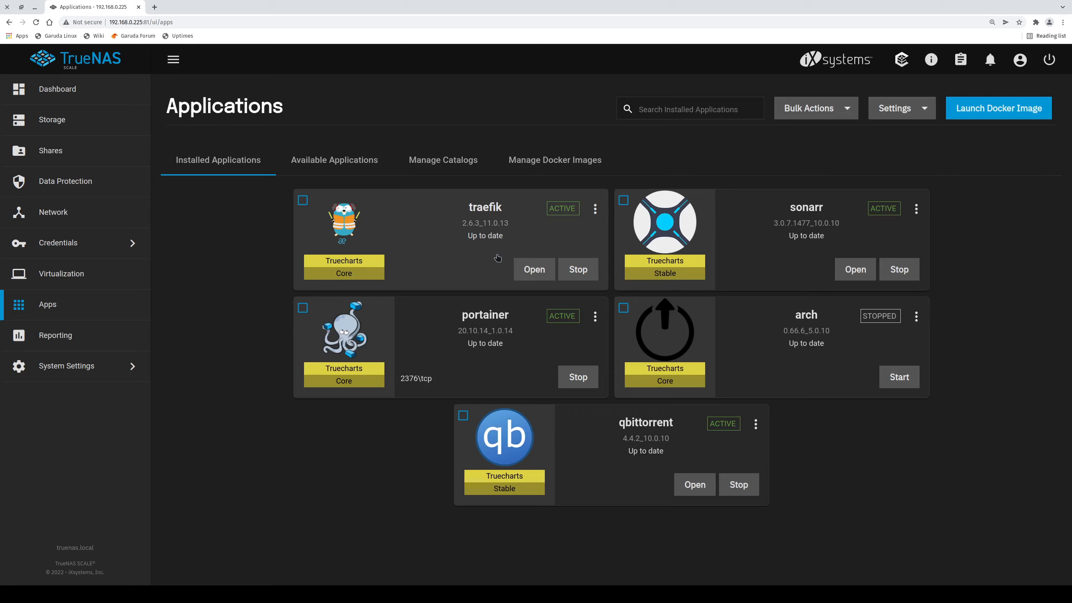
# Open the qBittorrent web interface and reload it to reach the login screen.
pyautogui.click(696, 486)
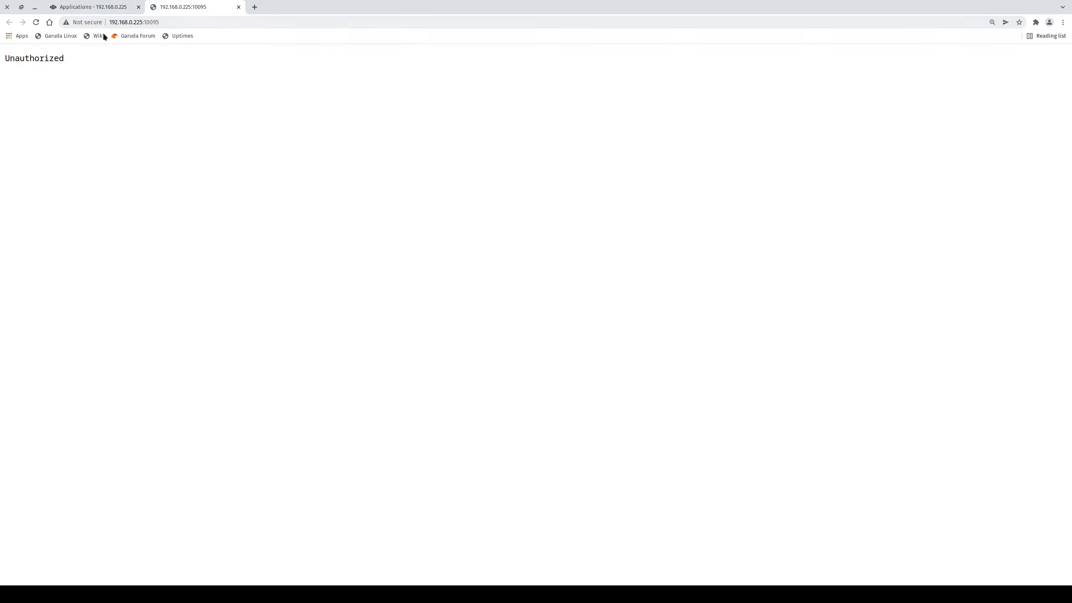
pyautogui.click(182, 21)
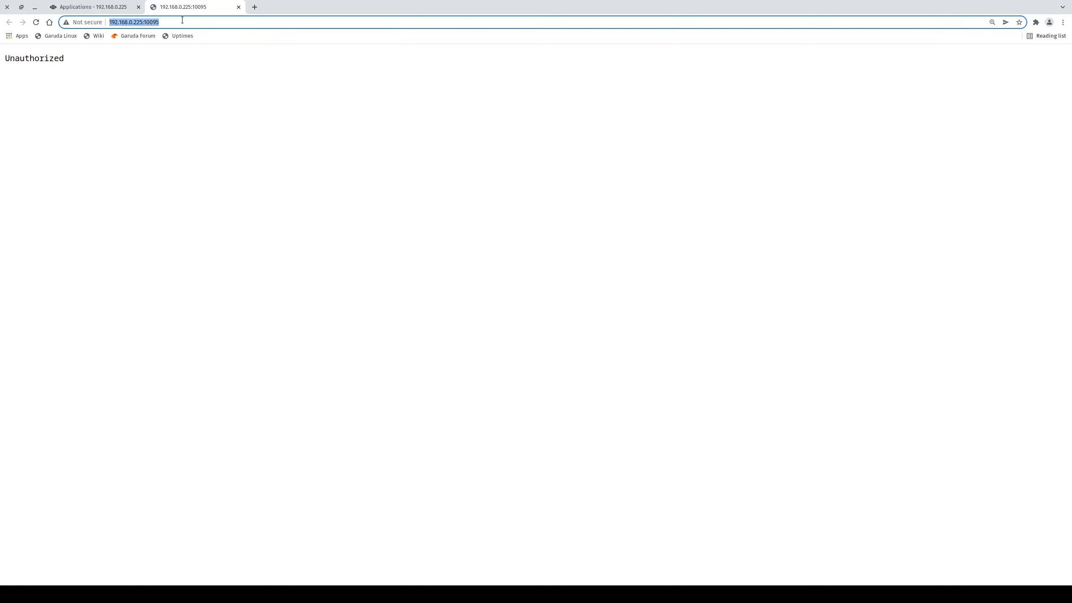
pyautogui.press('Return')
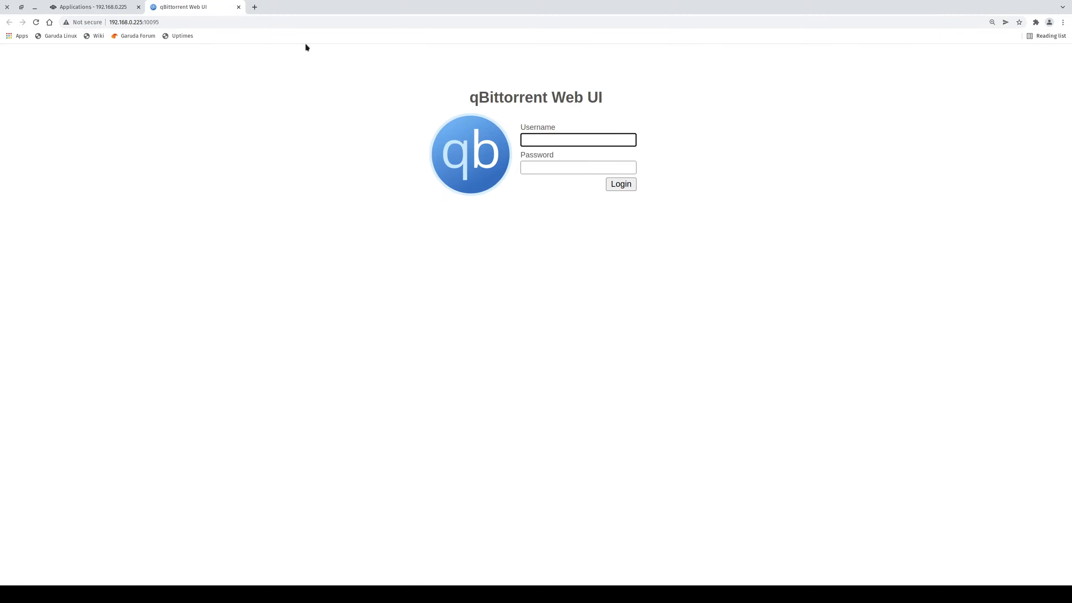
# Sign in with the web UI username and password, decline saving it, then close the page.
pyautogui.write('admin')
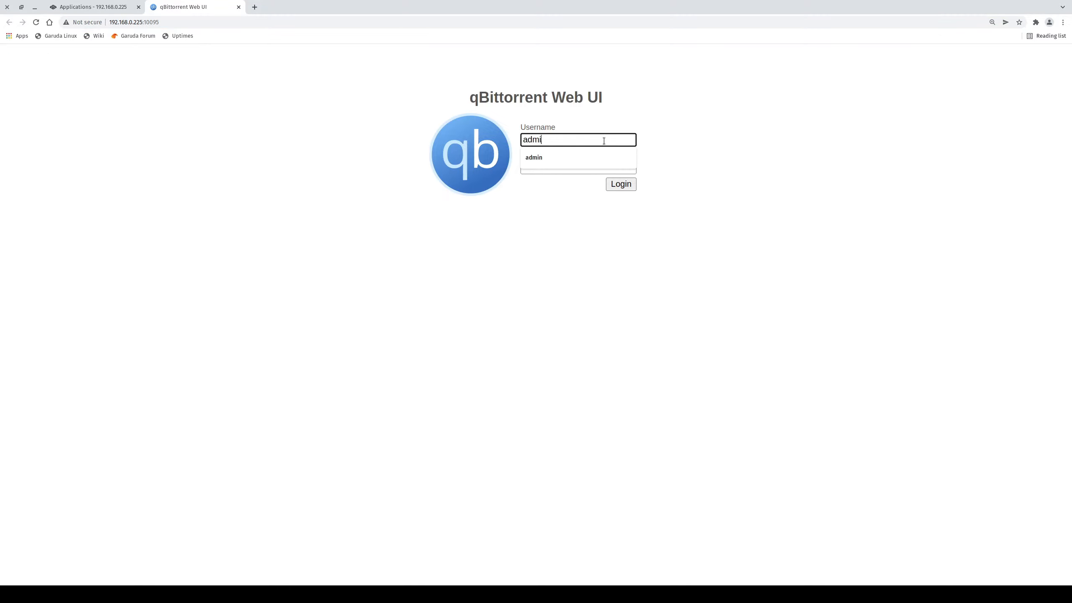
pyautogui.press('Tab')
pyautogui.write('adminadmin')
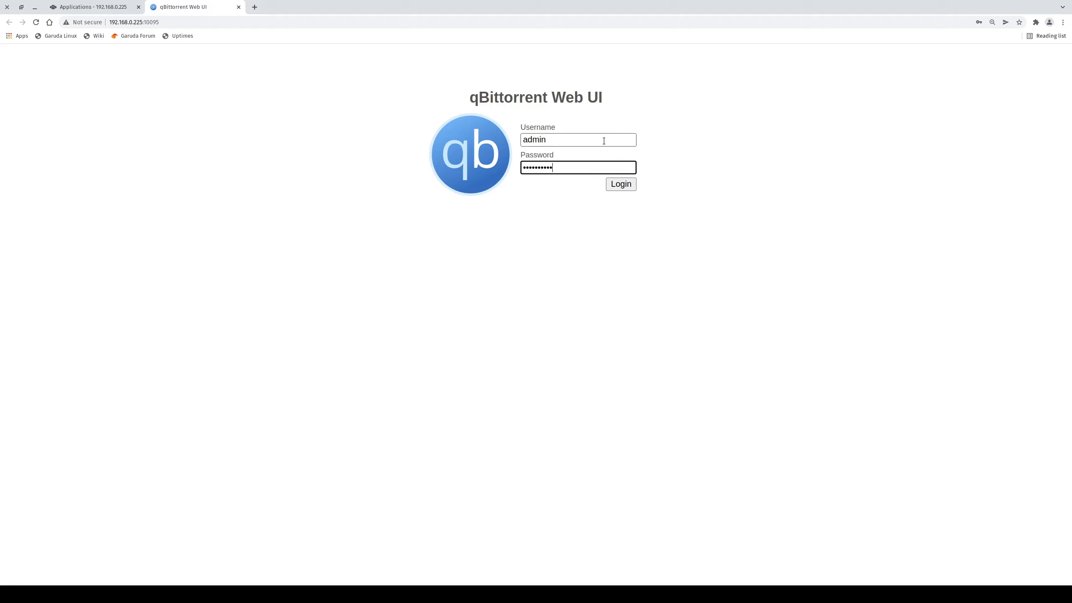
pyautogui.press('Return')
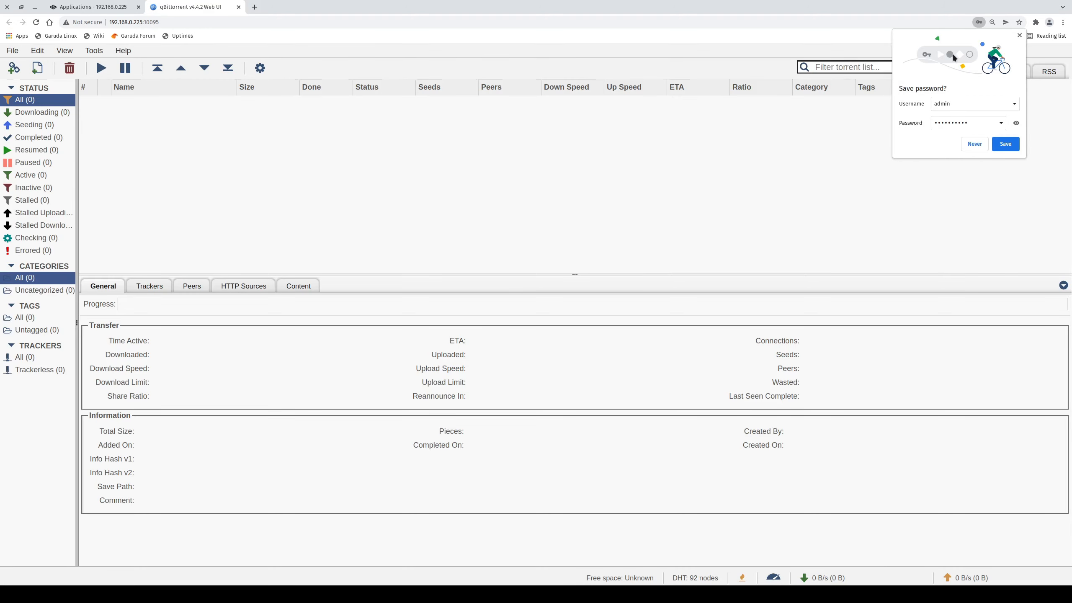
pyautogui.click(1020, 35)
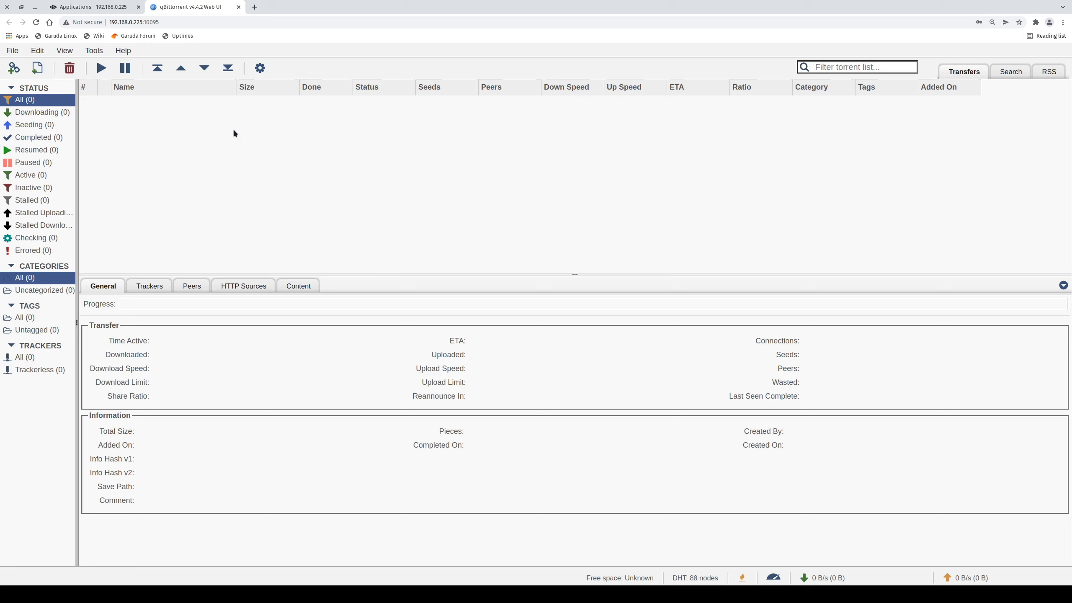
pyautogui.click(239, 7)
# Go to the Storage page and locate the vpn dataset in the tank pool.
pyautogui.click(52, 119)
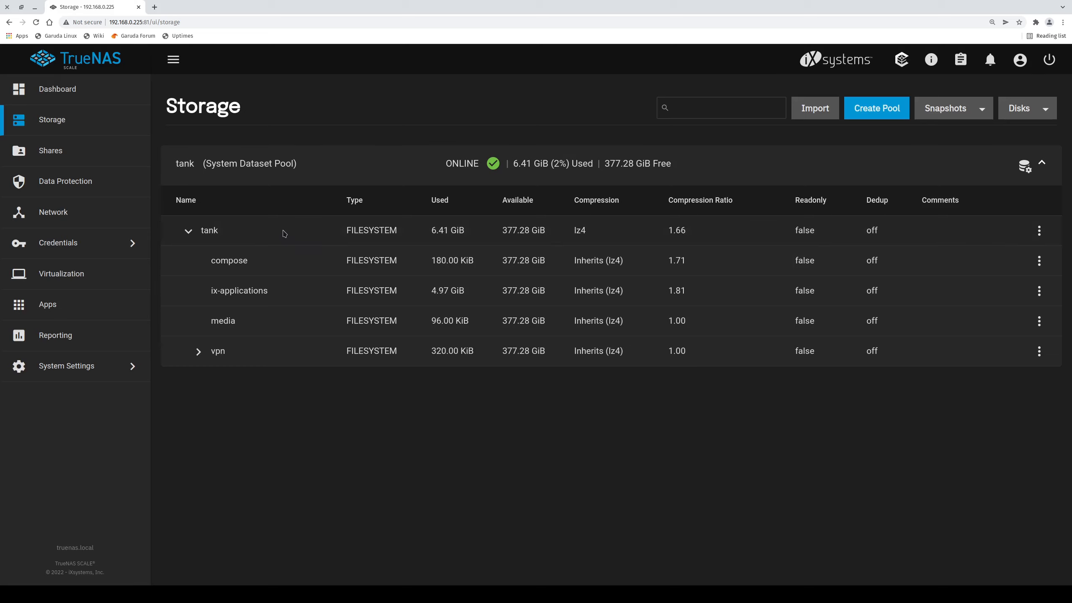
pyautogui.doubleClick(206, 229)
pyautogui.click(221, 350)
pyautogui.doubleClick(220, 350)
pyautogui.click(223, 384)
# Edit the vpn dataset's permissions, toggling Other read, write and execute on and off.
pyautogui.click(1040, 352)
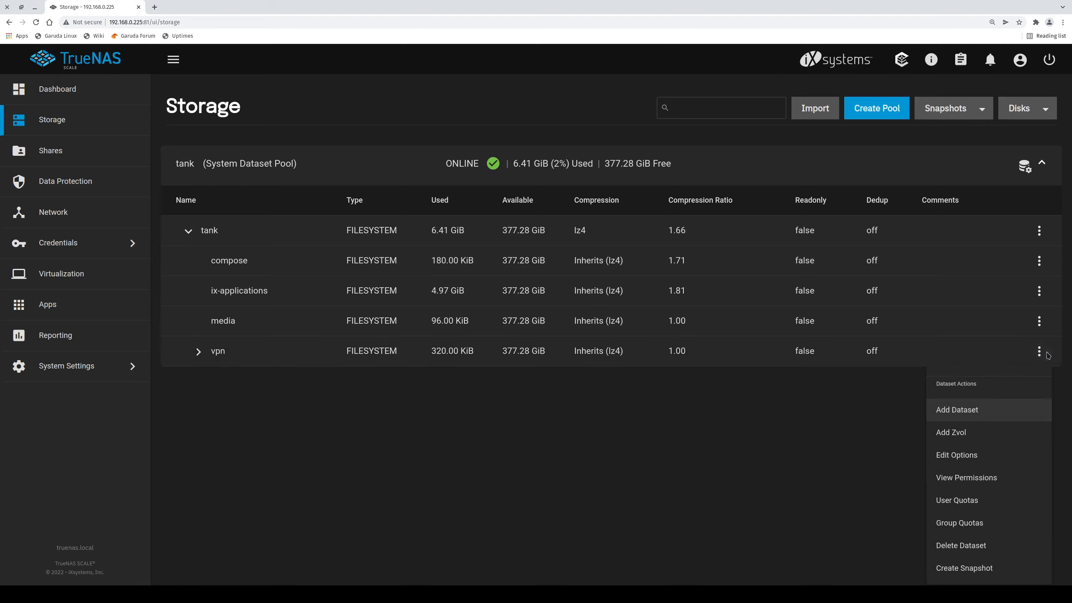
pyautogui.click(988, 478)
pyautogui.click(1025, 160)
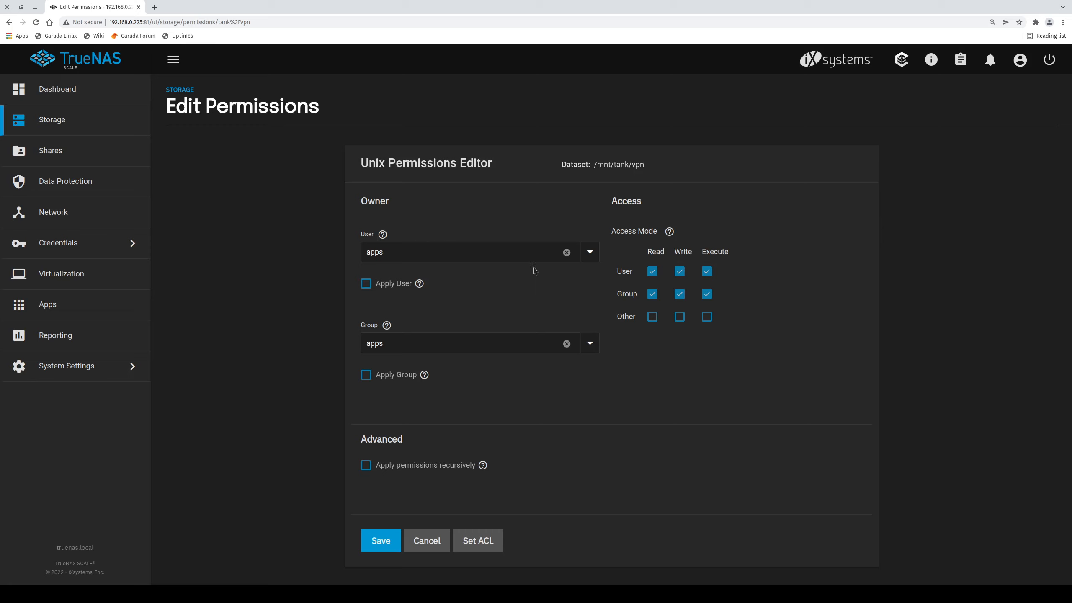
pyautogui.click(652, 317)
pyautogui.click(680, 317)
pyautogui.click(708, 317)
pyautogui.doubleClick(632, 315)
pyautogui.click(653, 317)
pyautogui.click(680, 316)
pyautogui.click(707, 317)
# Try Other read/write/execute with the apps group applied recursively, then cancel without saving.
pyautogui.click(680, 317)
pyautogui.click(653, 317)
pyautogui.click(680, 316)
pyautogui.click(653, 317)
pyautogui.click(653, 317)
pyautogui.click(680, 317)
pyautogui.click(707, 317)
pyautogui.click(366, 374)
pyautogui.click(366, 465)
pyautogui.click(356, 350)
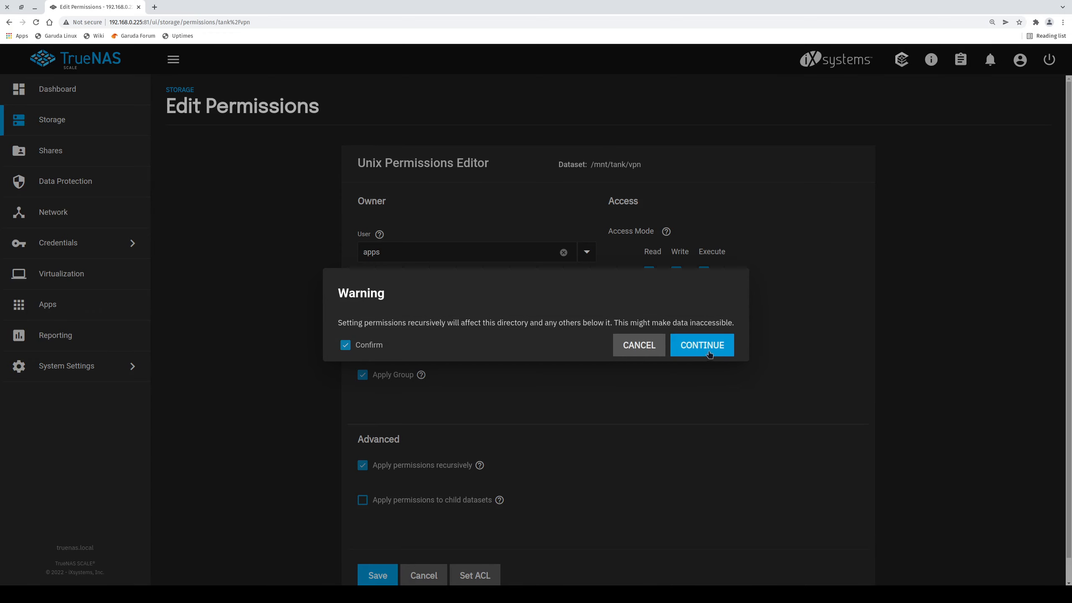
pyautogui.click(710, 351)
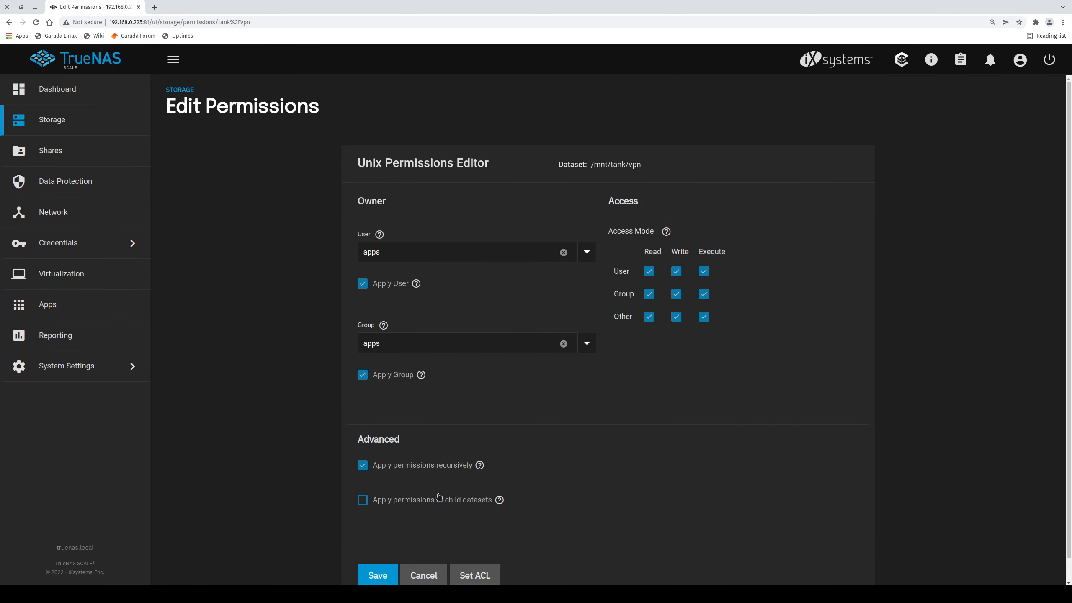
pyautogui.click(423, 568)
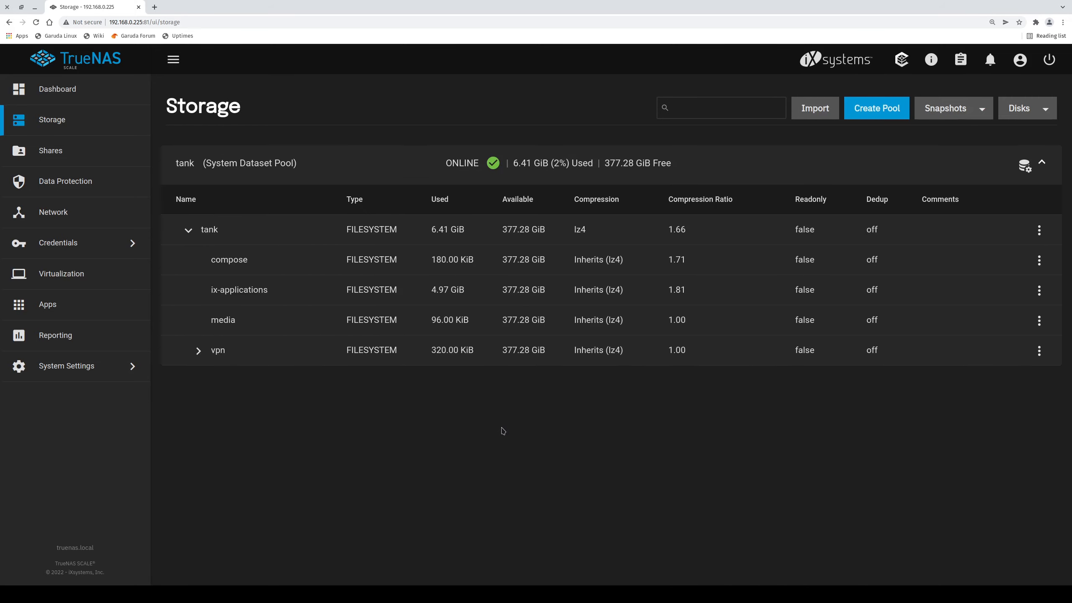
# Expand the vpn dataset to show its openvpn and wireguard child datasets.
pyautogui.click(198, 351)
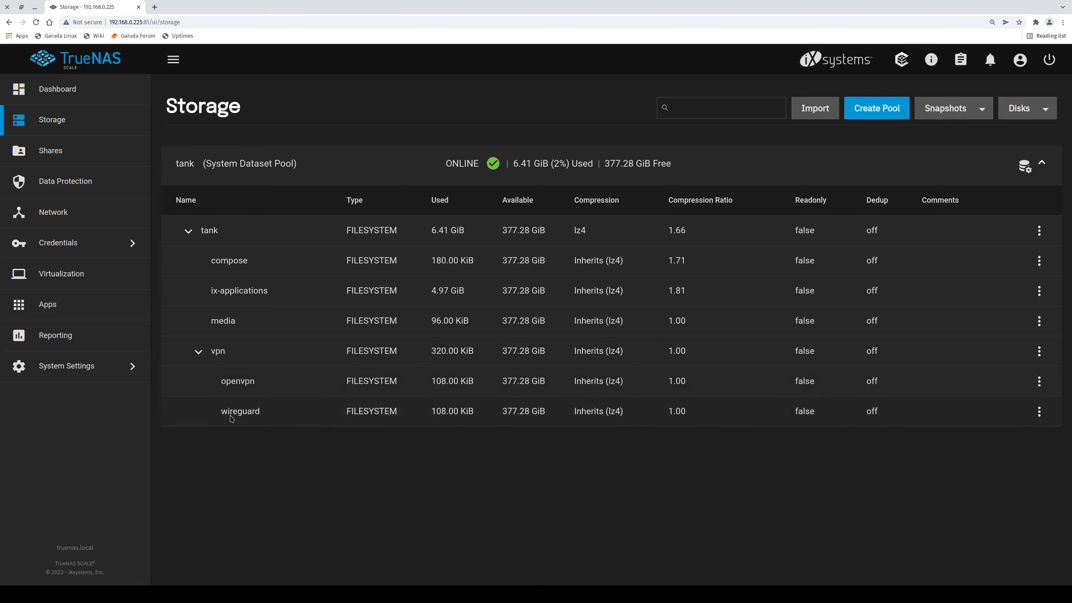
pyautogui.doubleClick(216, 351)
pyautogui.doubleClick(239, 381)
pyautogui.doubleClick(239, 411)
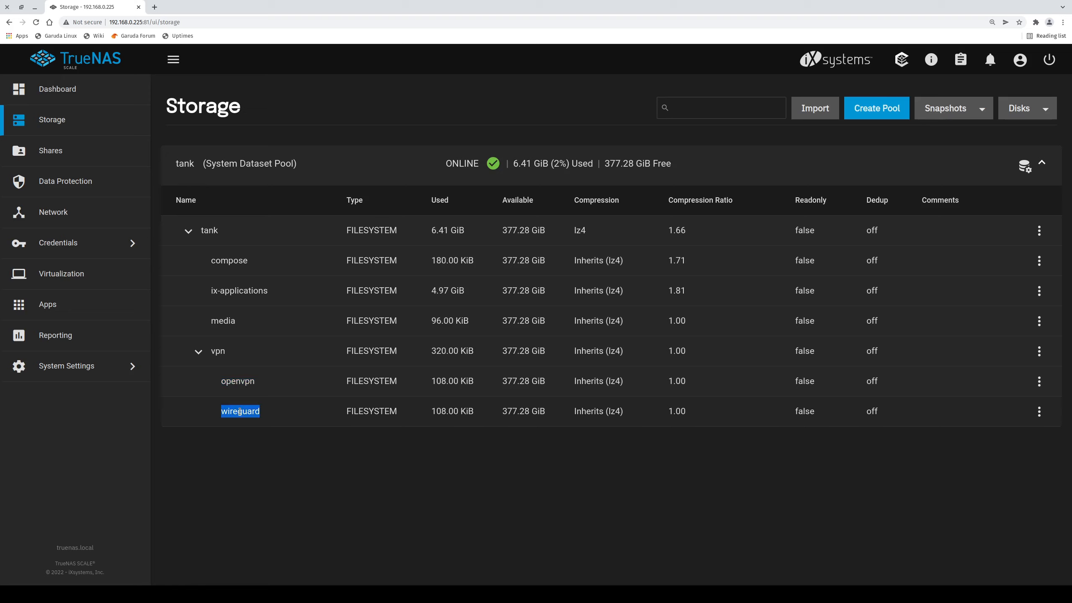
# Open a Konsole terminal and launch the lf file manager with enlarged text.
pyautogui.click(278, 464)
pyautogui.hotkey('ctrl', 'alt', 't')
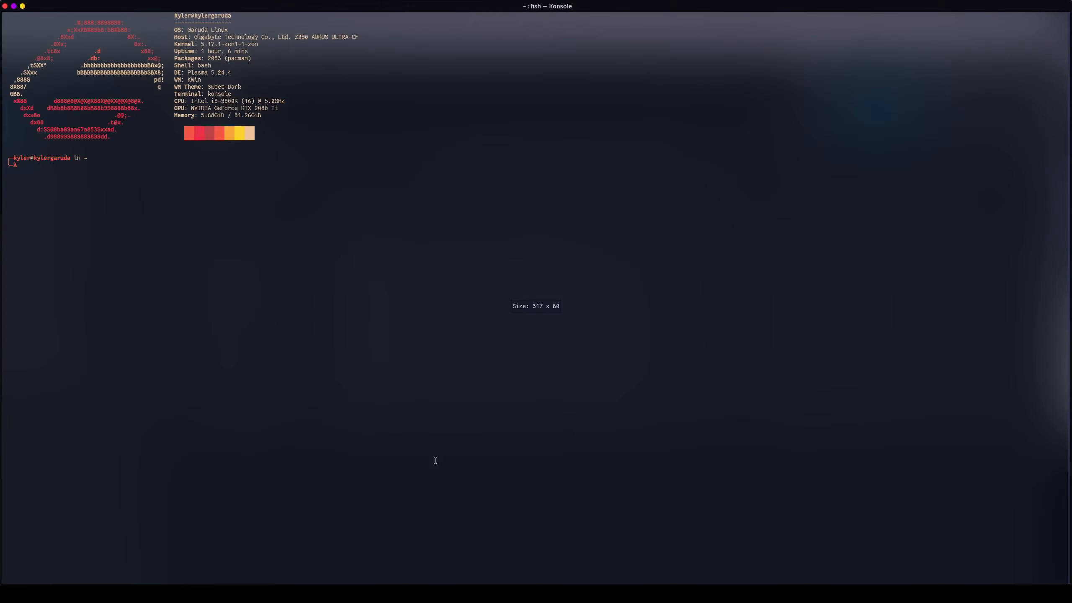
pyautogui.write('lf')
pyautogui.press('Return')
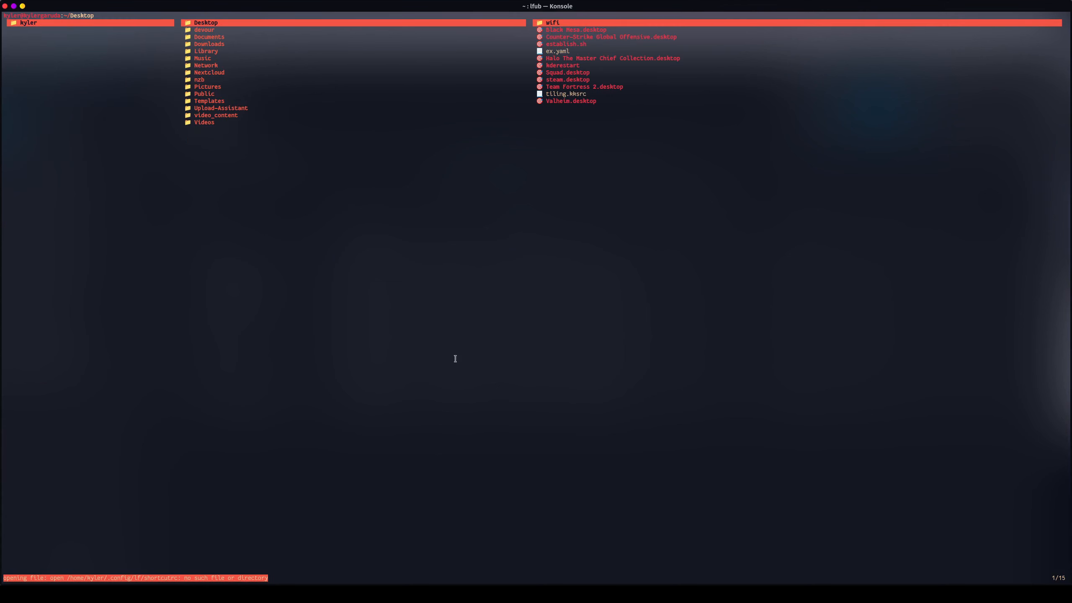
pyautogui.hotkey('ctrl', '+')
pyautogui.hotkey('ctrl', '+')
pyautogui.hotkey('ctrl', '+')
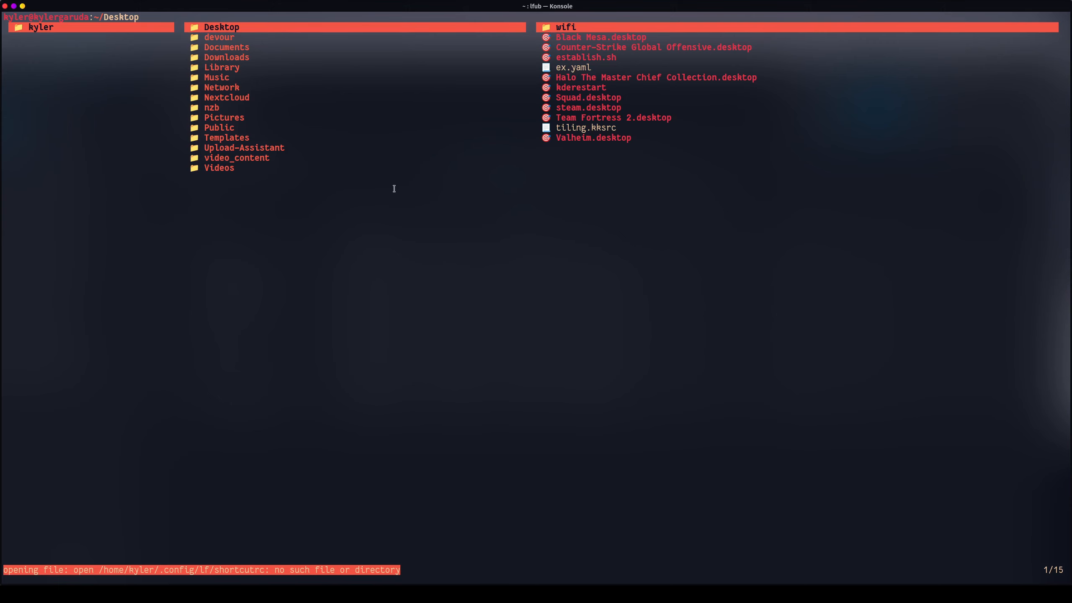
# Navigate to video_content/vpn and run vim openvpn.ovpn from lf's shell prompt.
pyautogui.press('Down')
pyautogui.press('Down')
pyautogui.press('Down')
pyautogui.press('Down')
pyautogui.press('Down')
pyautogui.press('Down')
pyautogui.press('Down')
pyautogui.press('Down')
pyautogui.press('Down')
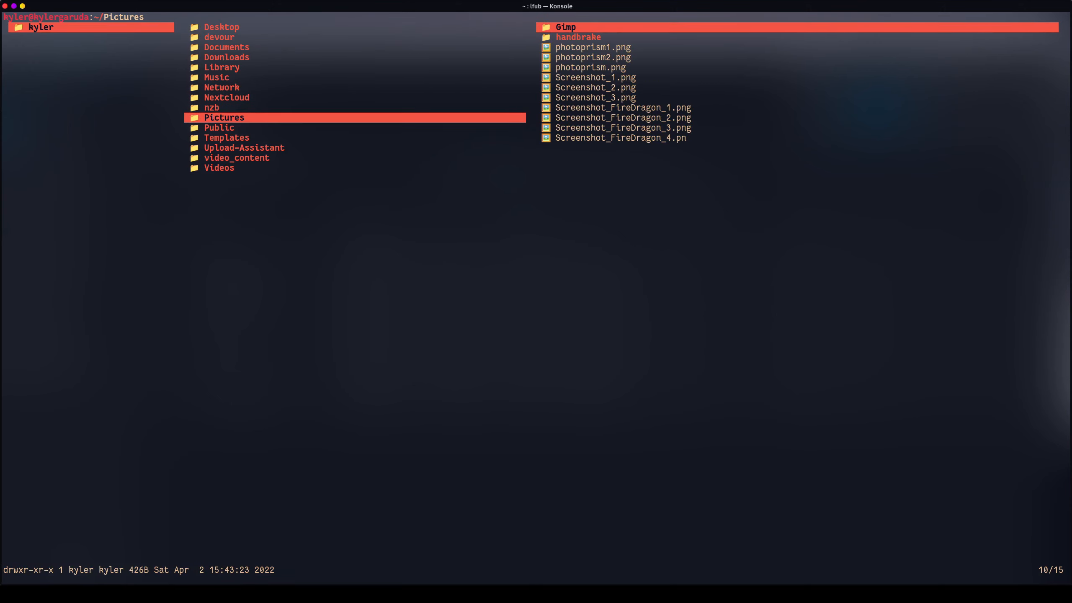
pyautogui.press('Down')
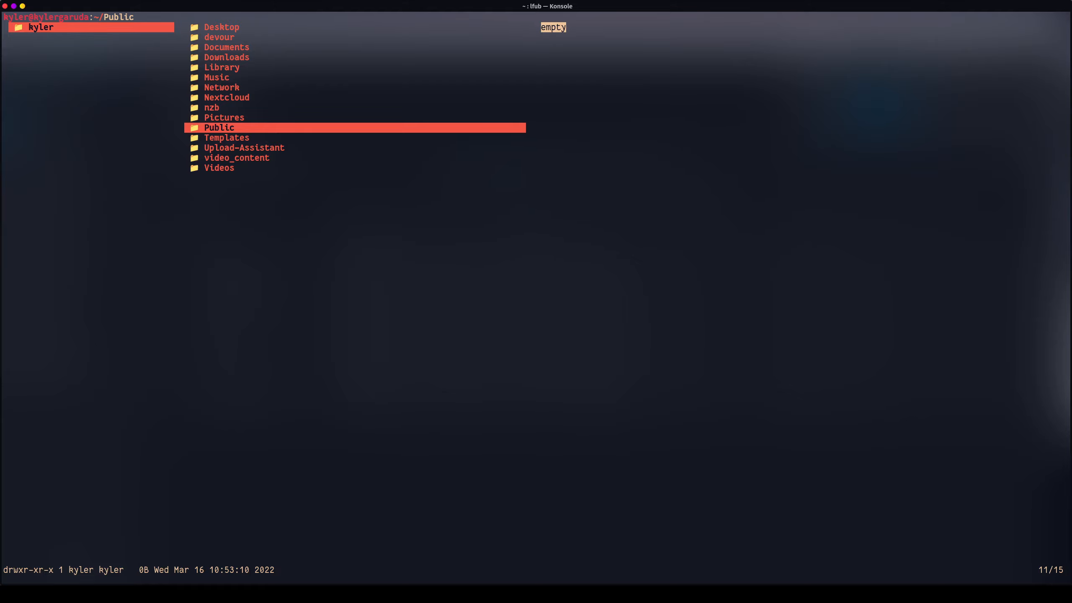
pyautogui.press('Down')
pyautogui.press('Down')
pyautogui.press('Down')
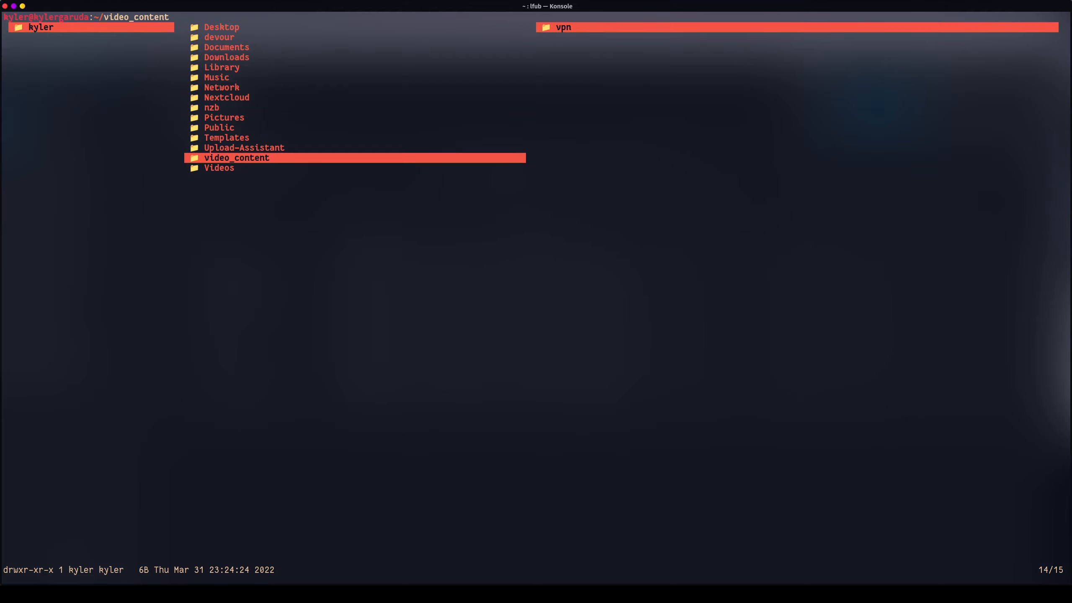
pyautogui.press('Right')
pyautogui.press('Right')
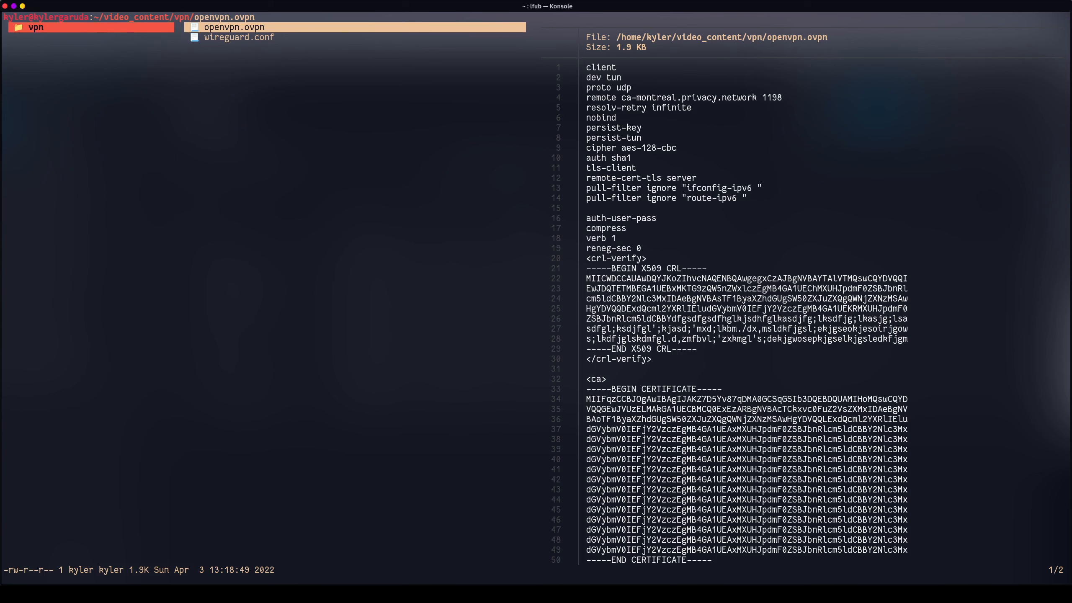
pyautogui.press('$')
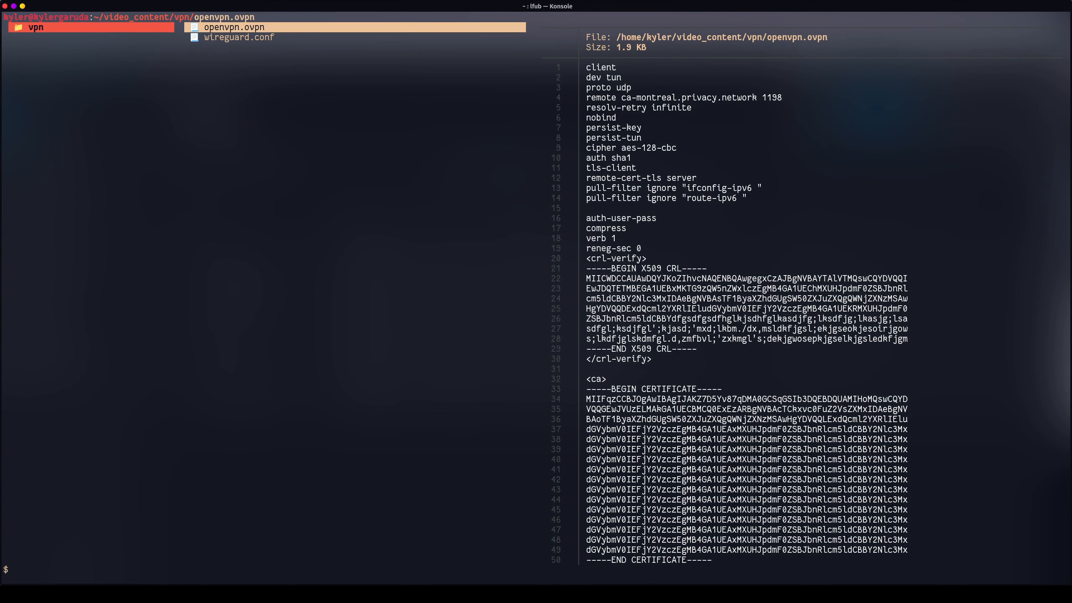
pyautogui.write('vimopenvpn.ovpn')
pyautogui.press('Return')
pyautogui.hotkey('ctrl', '+')
pyautogui.hotkey('ctrl', '+')
pyautogui.hotkey('ctrl', '+')
pyautogui.hotkey('ctrl', '+')
pyautogui.hotkey('ctrl', '+')
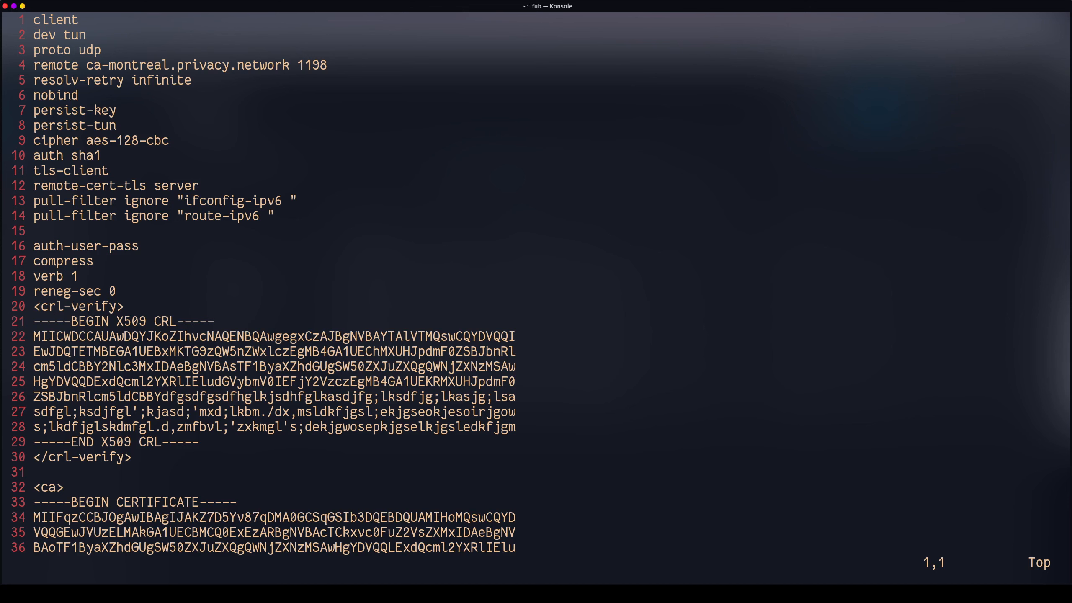
# Highlight the ipv6 pull-filter lines around line 13 with a visual selection.
pyautogui.press('j')
pyautogui.press('j')
pyautogui.press('j')
pyautogui.press('j')
pyautogui.press('j')
pyautogui.press('j')
pyautogui.press('j')
pyautogui.press('j')
pyautogui.press('j')
pyautogui.press('j')
pyautogui.press('j')
pyautogui.press('j')
pyautogui.press('v')
pyautogui.press('j')
pyautogui.press('j')
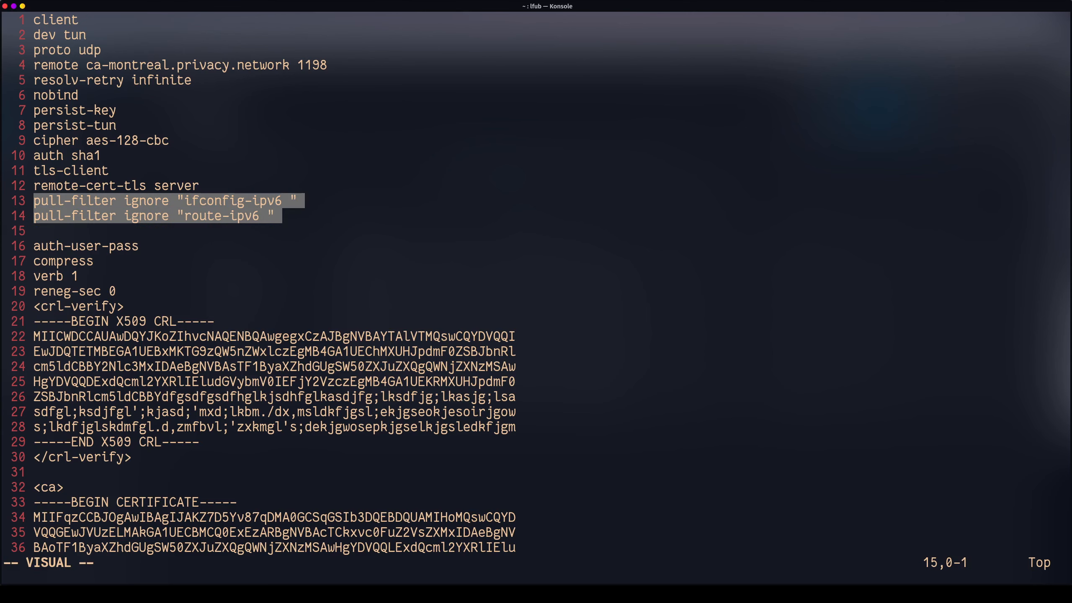
pyautogui.hotkey('ctrl', '+')
pyautogui.hotkey('ctrl', '+')
pyautogui.hotkey('ctrl', '+')
pyautogui.hotkey('ctrl', '+')
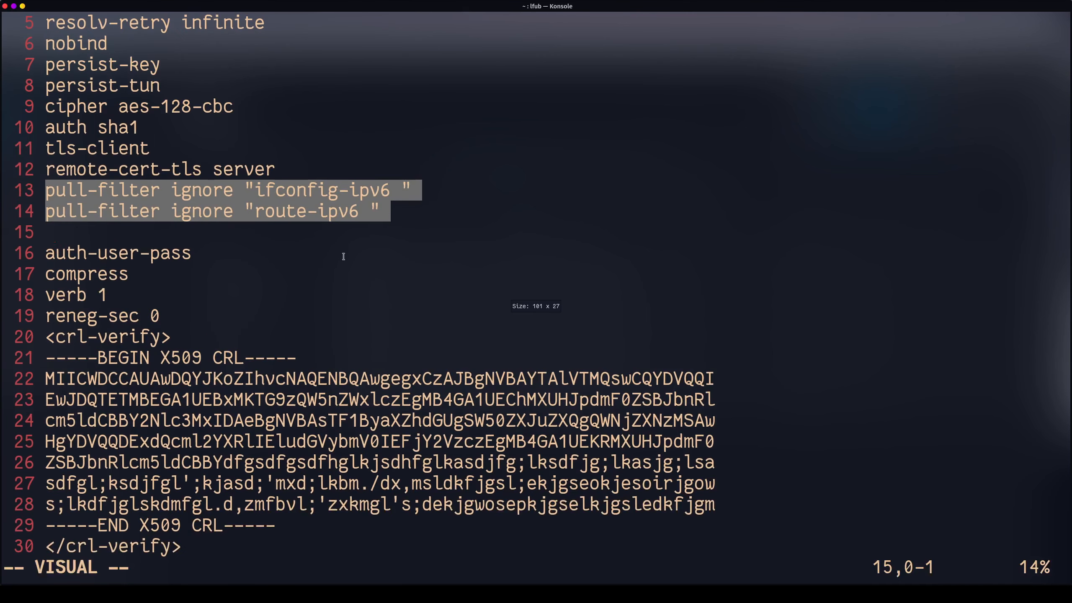
pyautogui.press('g')
pyautogui.press('g')
pyautogui.press('j')
pyautogui.press('j')
pyautogui.press('j')
pyautogui.press('j')
pyautogui.press('j')
pyautogui.press('j')
pyautogui.press('j')
pyautogui.press('j')
pyautogui.press('j')
pyautogui.press('j')
pyautogui.press('j')
pyautogui.press('j')
pyautogui.press('j')
pyautogui.press('j')
pyautogui.press('j')
pyautogui.press('j')
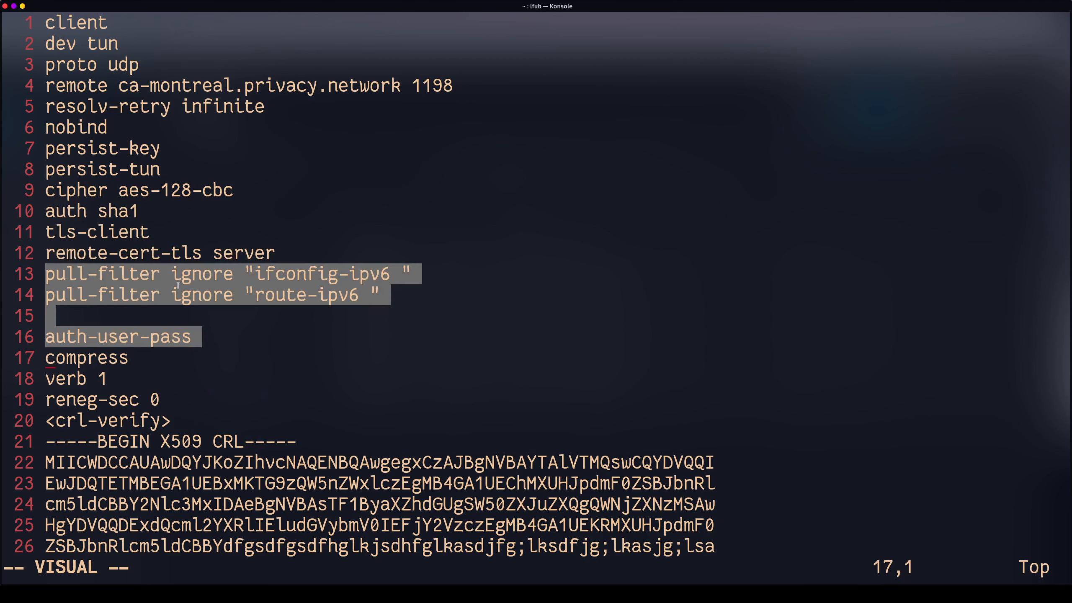
pyautogui.press('k')
pyautogui.press('k')
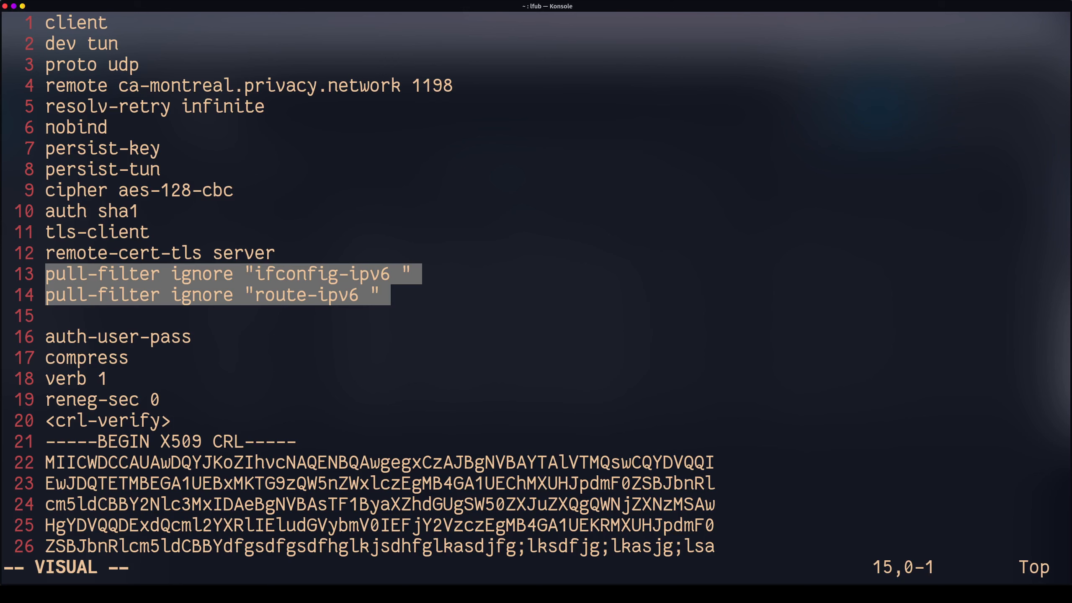
pyautogui.press('Escape')
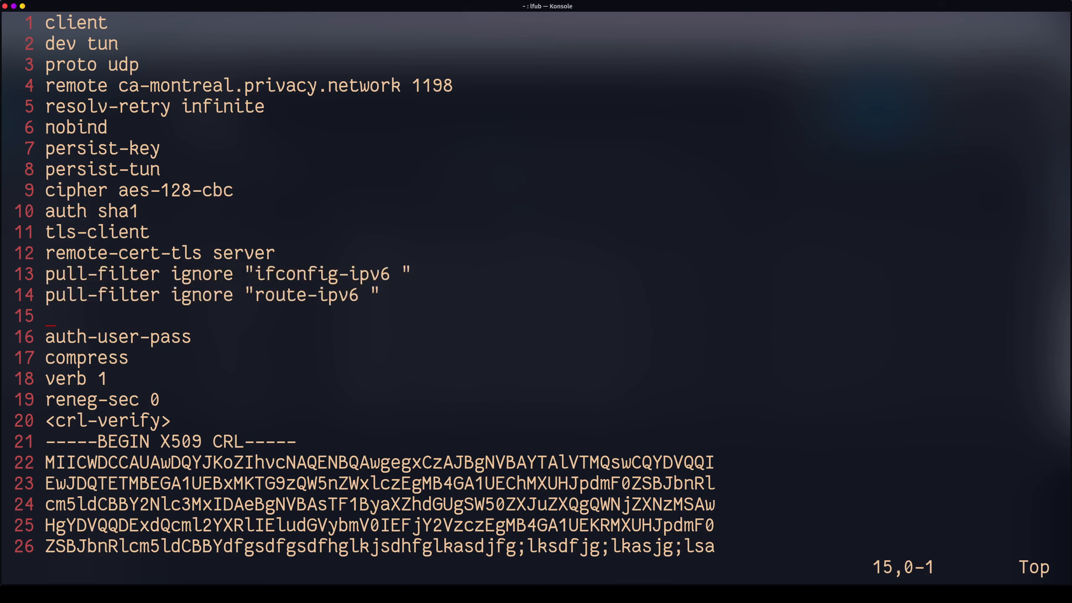
# Read through the file, noting the ca-montreal.privacy.network server, then quit vim with :q.
pyautogui.hotkey('ctrl', '-')
pyautogui.hotkey('ctrl', '-')
pyautogui.hotkey('ctrl', '-')
pyautogui.hotkey('ctrl', '-')
pyautogui.hotkey('ctrl', '-')
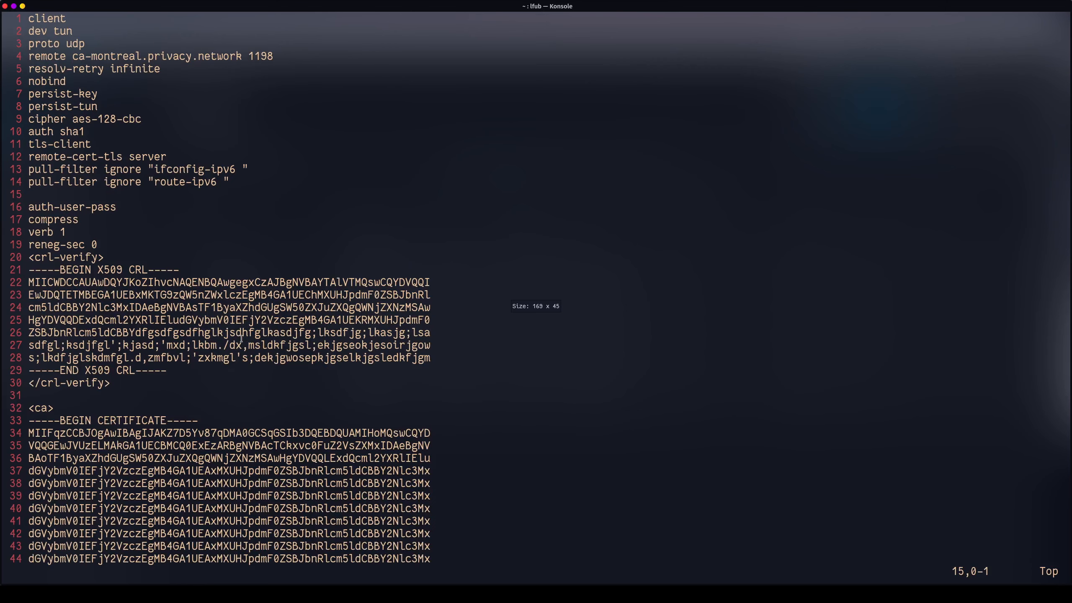
pyautogui.press('g')
pyautogui.press('g')
pyautogui.press('j')
pyautogui.press('j')
pyautogui.press('j')
pyautogui.press('j')
pyautogui.press('j')
pyautogui.press('j')
pyautogui.press('j')
pyautogui.press('j')
pyautogui.press('j')
pyautogui.press('j')
pyautogui.press('j')
pyautogui.press('j')
pyautogui.press('j')
pyautogui.press('j')
pyautogui.press('j')
pyautogui.press('j')
pyautogui.press('j')
pyautogui.press('j')
pyautogui.press('j')
pyautogui.press('j')
pyautogui.moveTo(29, 56); pyautogui.dragTo(292, 119)
pyautogui.click(292, 118)
pyautogui.moveTo(242, 56); pyautogui.dragTo(72, 56)
pyautogui.click(155, 115)
pyautogui.scroll(-4, 170, 127)
pyautogui.scroll(7, 115, 159)
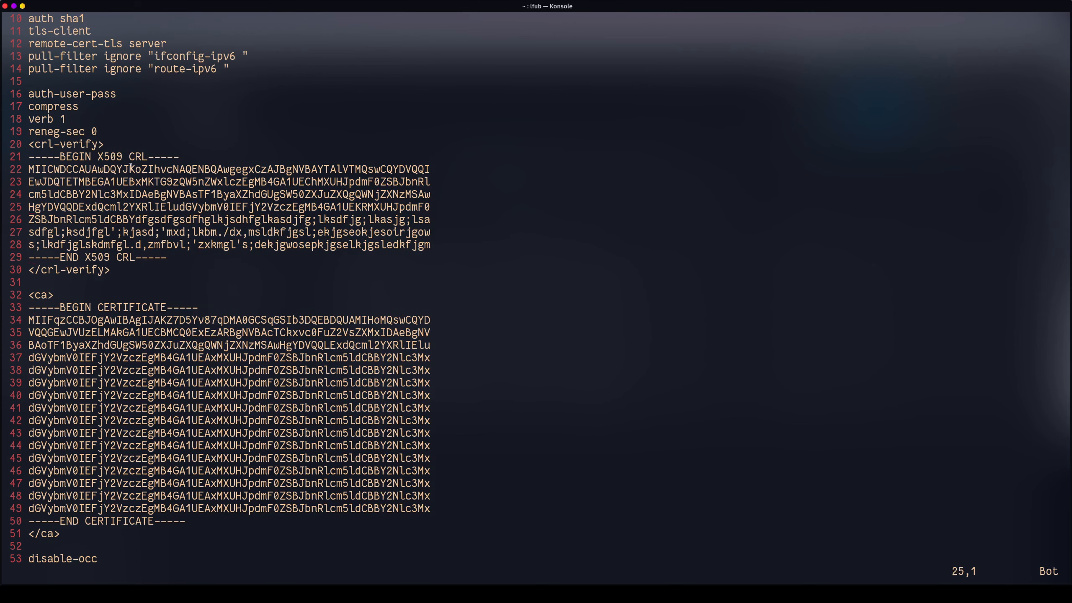
pyautogui.scroll(8, 130, 167)
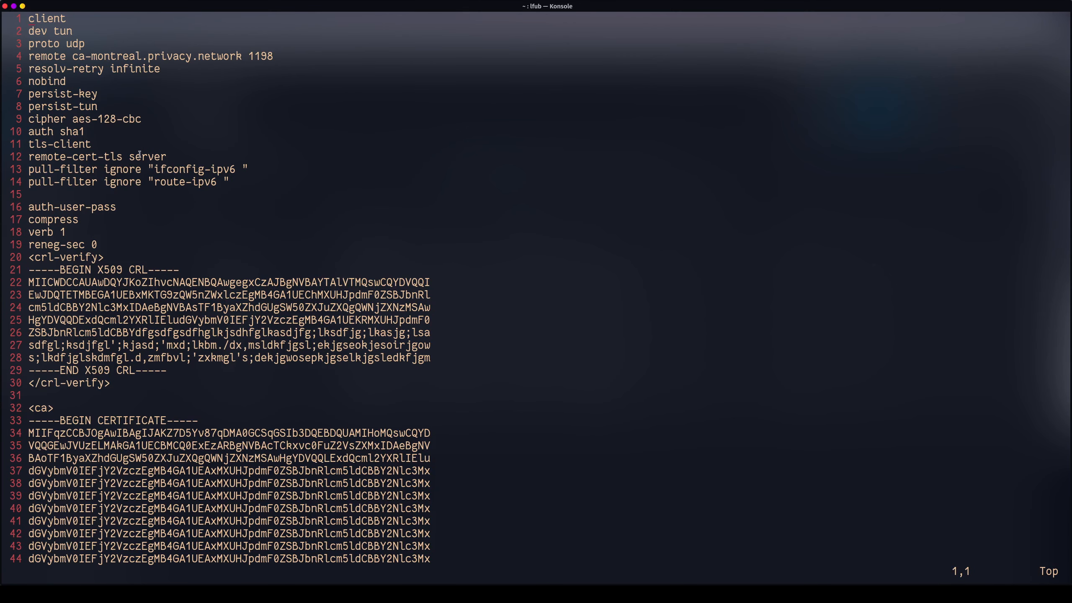
pyautogui.write(':q')
pyautogui.press('Return')
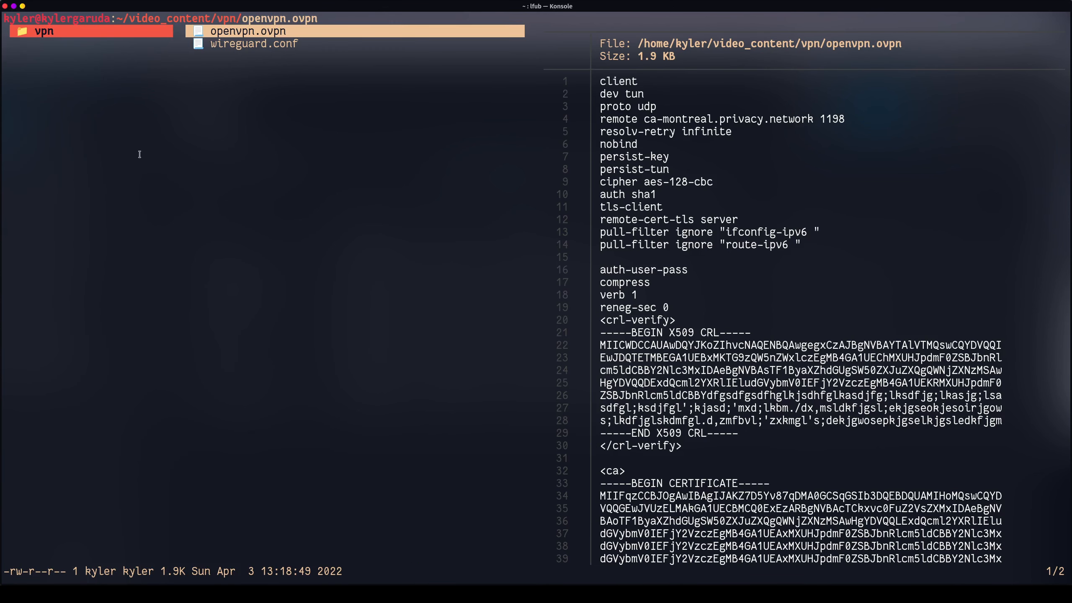
# In lf, browse ~/Network/vm/vpn/openvpn to view pia.ovpn, then return to the vm folder.
pyautogui.press('h')
pyautogui.press('h')
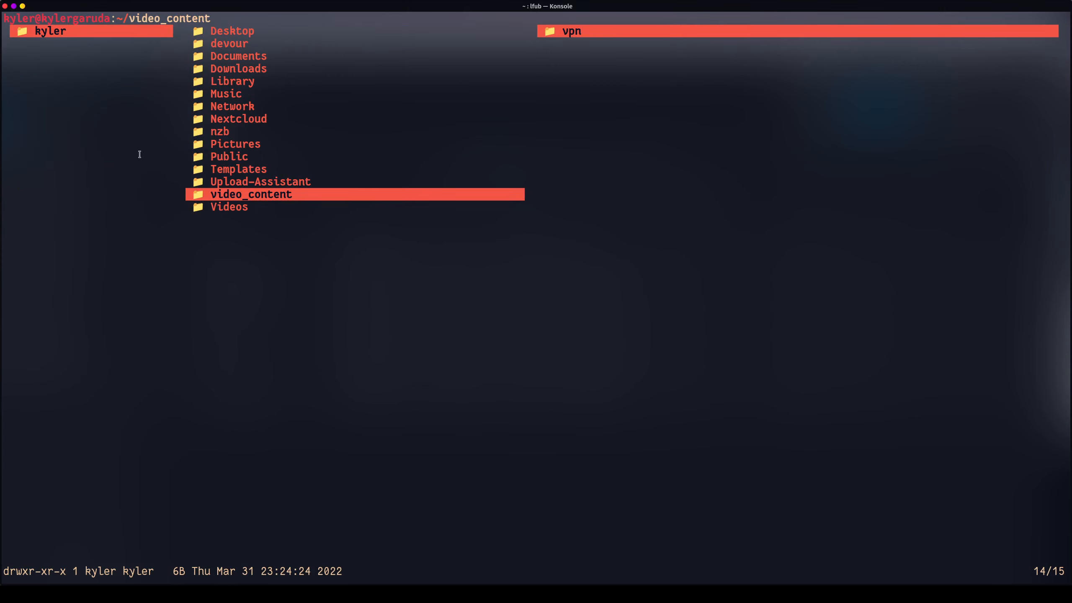
pyautogui.press('k')
pyautogui.press('k')
pyautogui.press('k')
pyautogui.press('k')
pyautogui.press('k')
pyautogui.press('k')
pyautogui.press('k')
pyautogui.press('l')
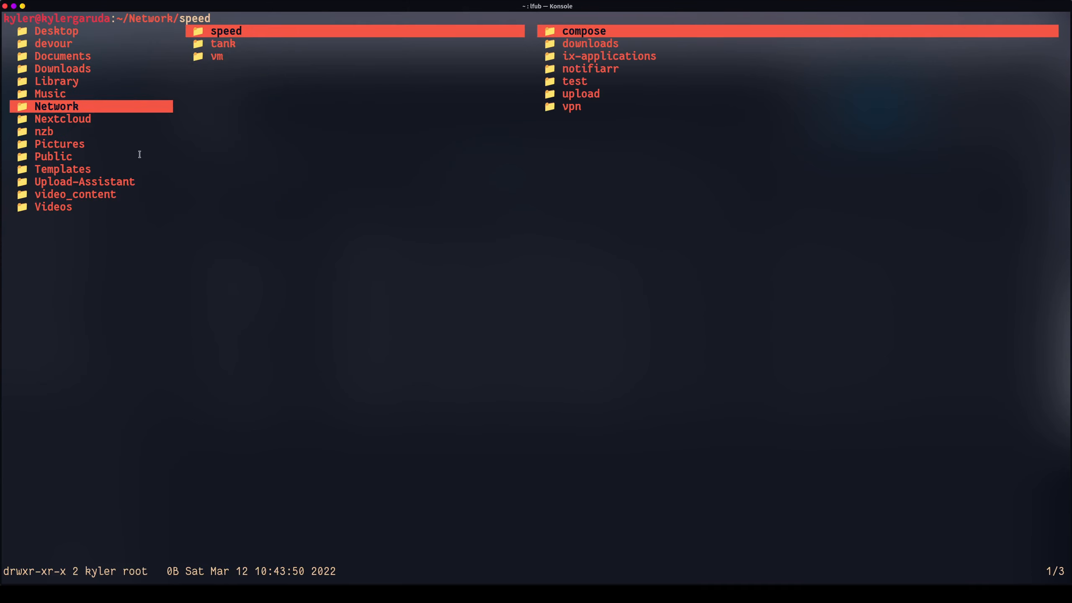
pyautogui.press('j')
pyautogui.press('j')
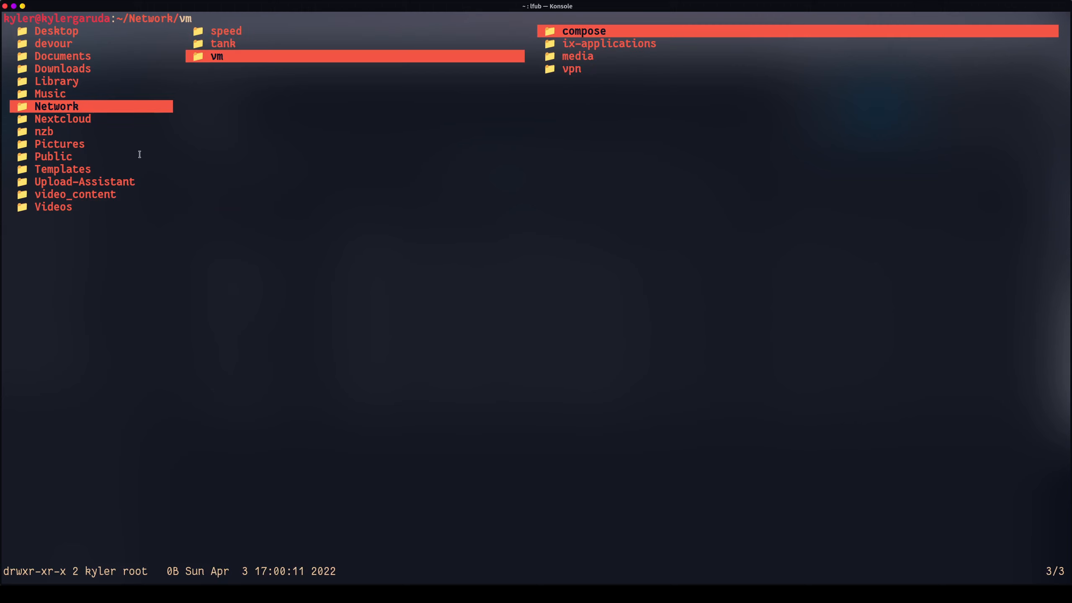
pyautogui.press('l')
pyautogui.press('j')
pyautogui.press('j')
pyautogui.press('j')
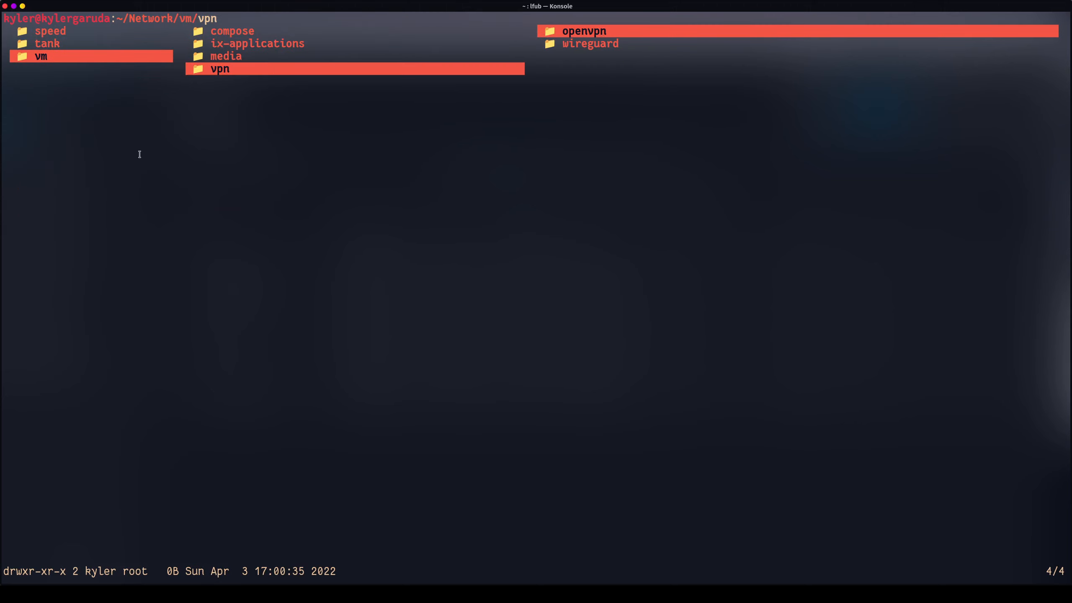
pyautogui.press('l')
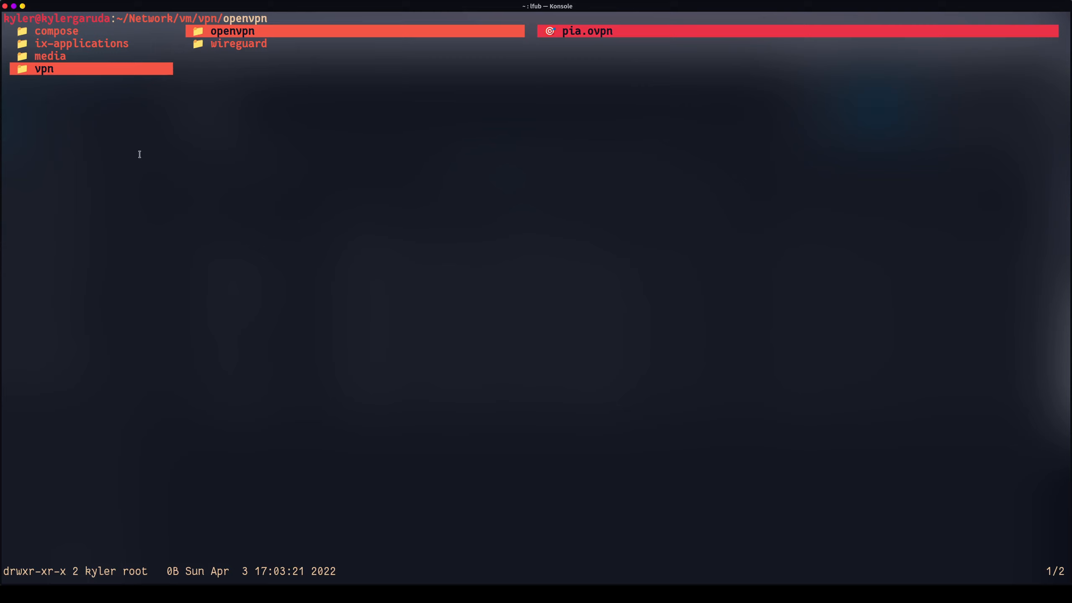
pyautogui.press('h')
pyautogui.press('h')
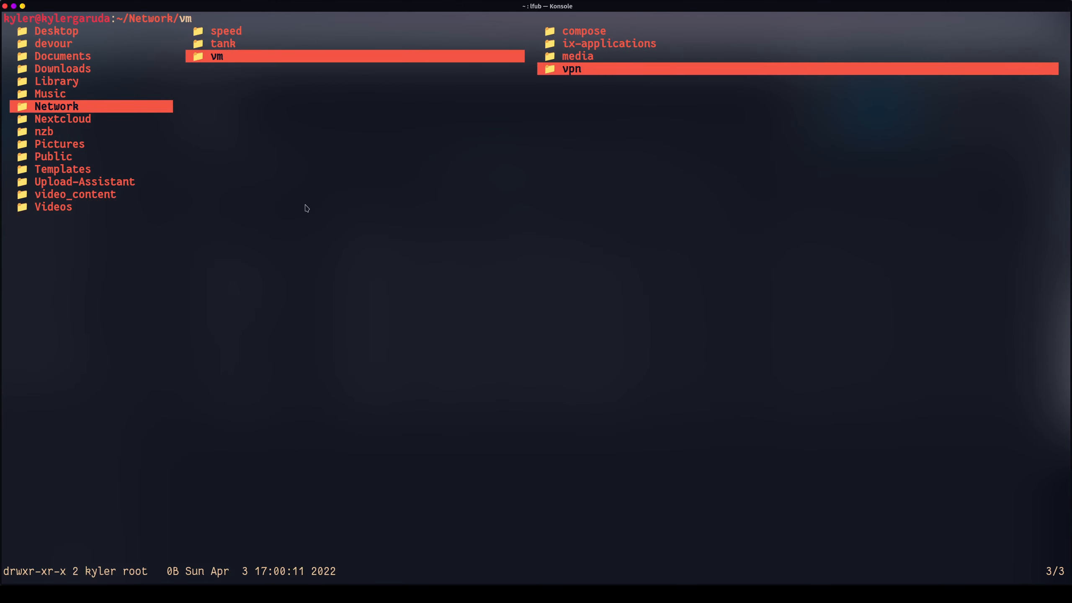
pyautogui.hotkey('alt', 'Tab')
# Edit the qbittorrent app and set its VPN Type to OpenVPN.
pyautogui.click(143, 301)
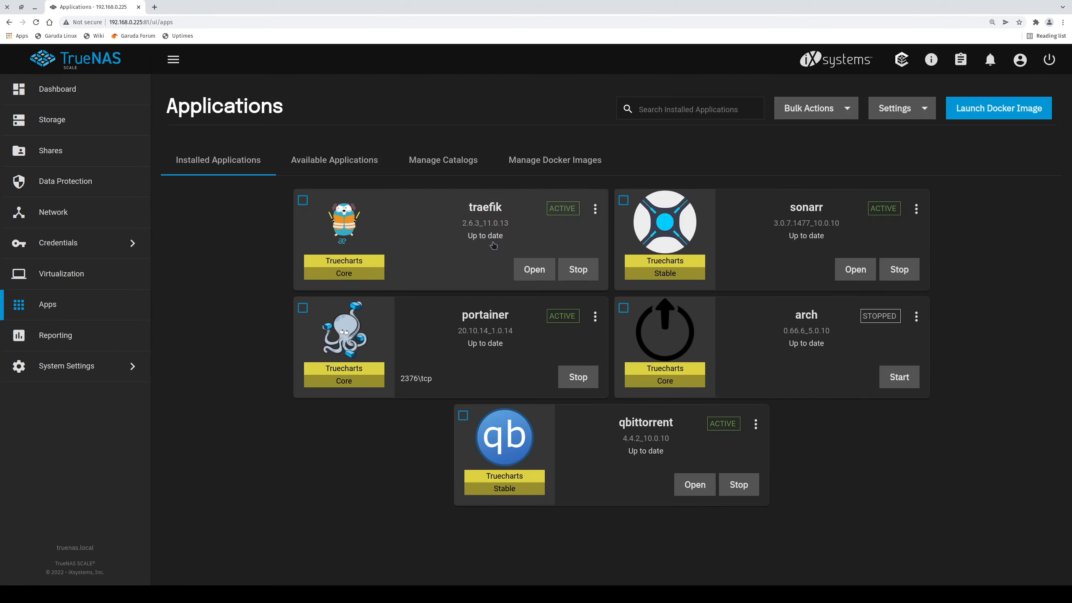
pyautogui.click(755, 424)
pyautogui.click(799, 502)
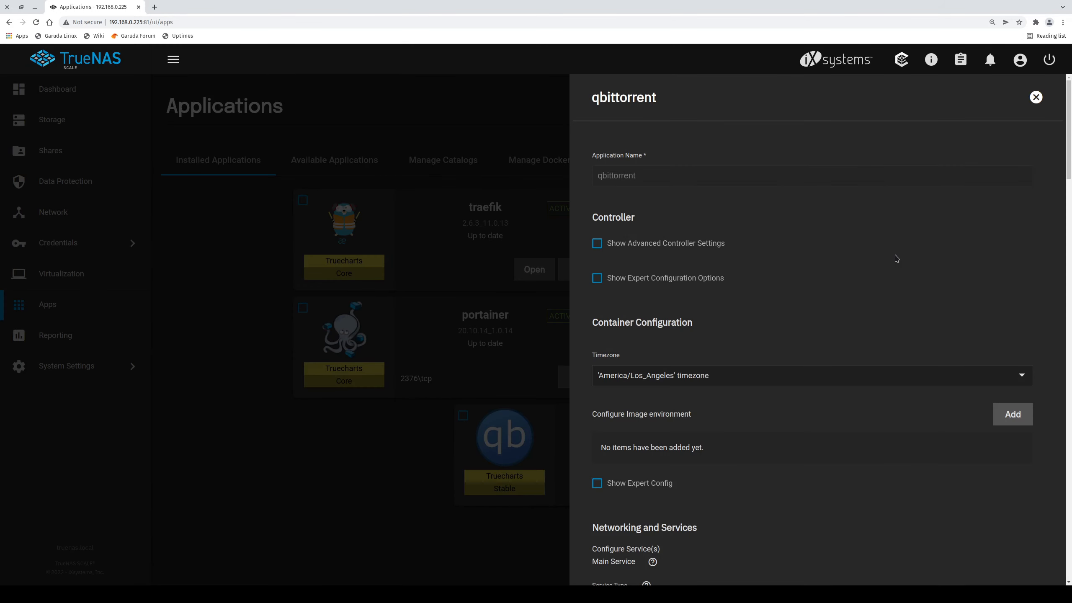
pyautogui.scroll(-9, 897, 256)
pyautogui.moveTo(1067, 183); pyautogui.dragTo(1064, 490)
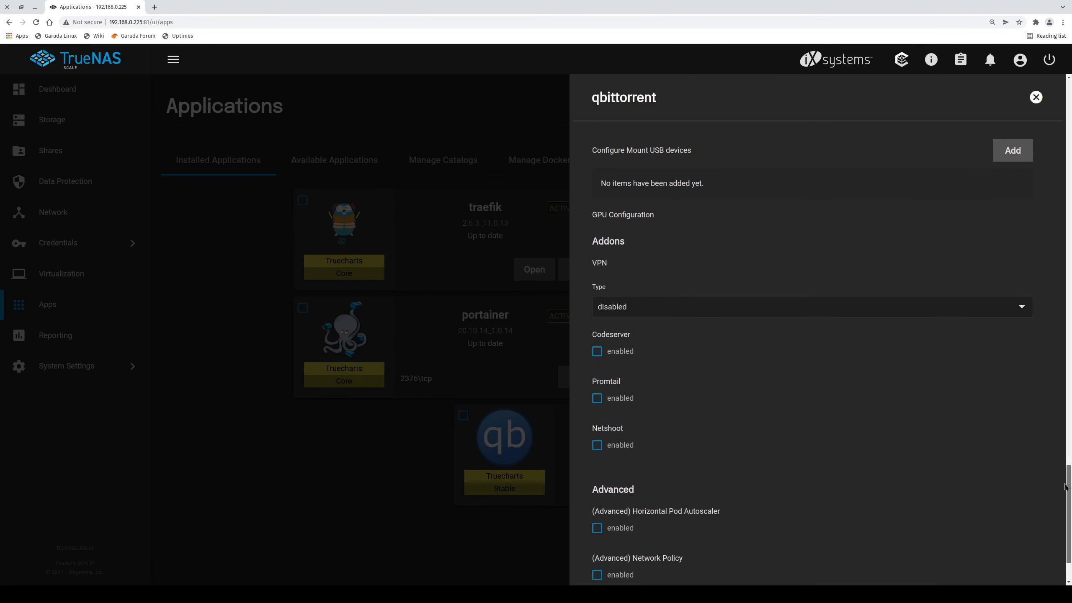
pyautogui.click(788, 303)
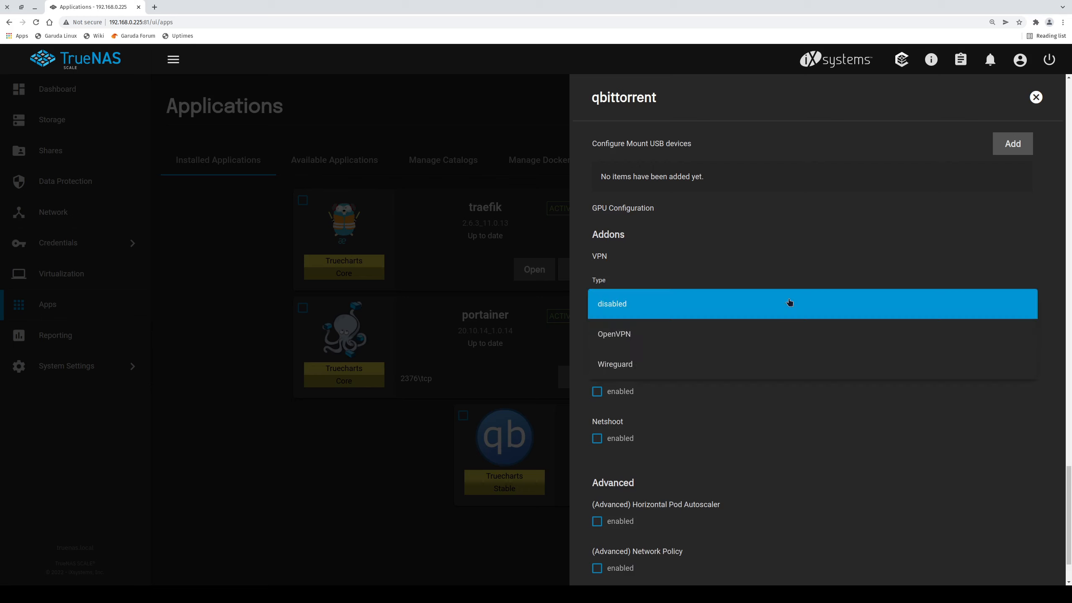
pyautogui.click(640, 339)
# Fill in the OpenVPN authentication username and password.
pyautogui.scroll(-2, 636, 280)
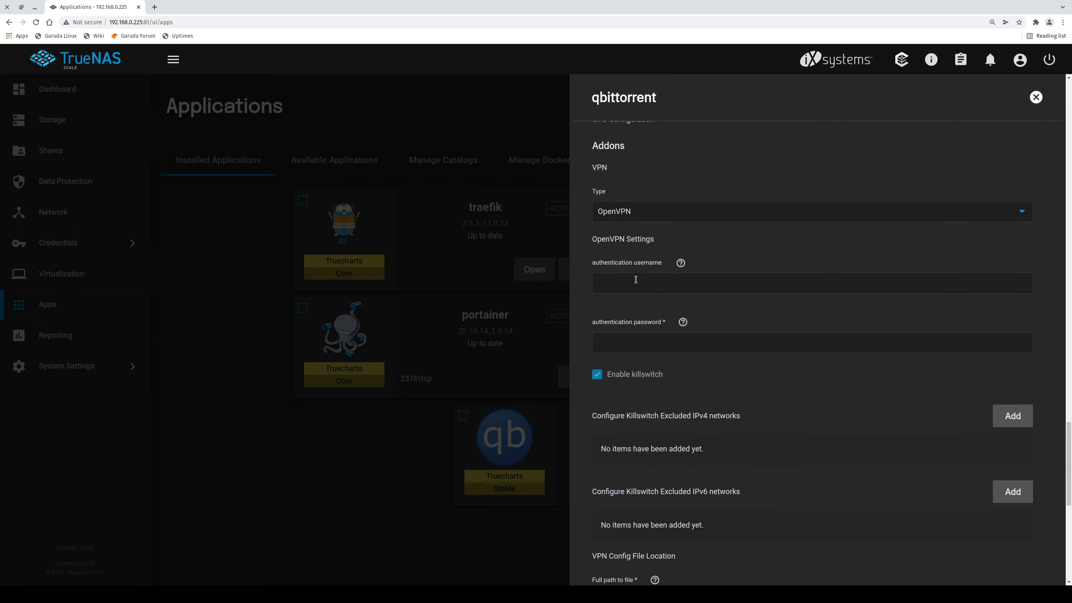
pyautogui.click(636, 280)
pyautogui.write('admin')
pyautogui.press('Tab')
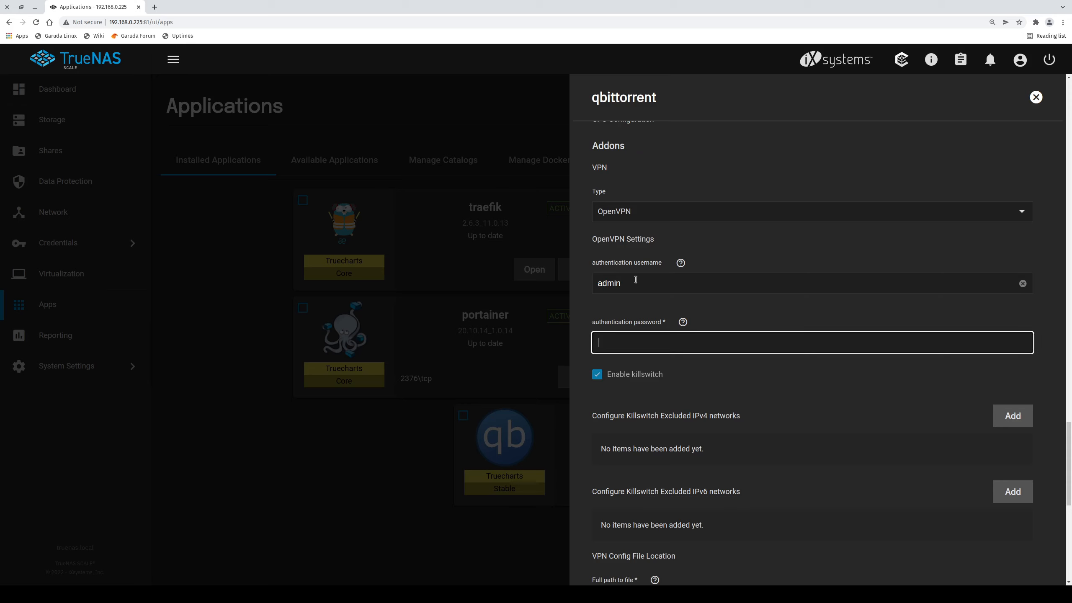
pyautogui.write('password')
pyautogui.scroll(-2, 845, 346)
pyautogui.tripleClick(650, 349)
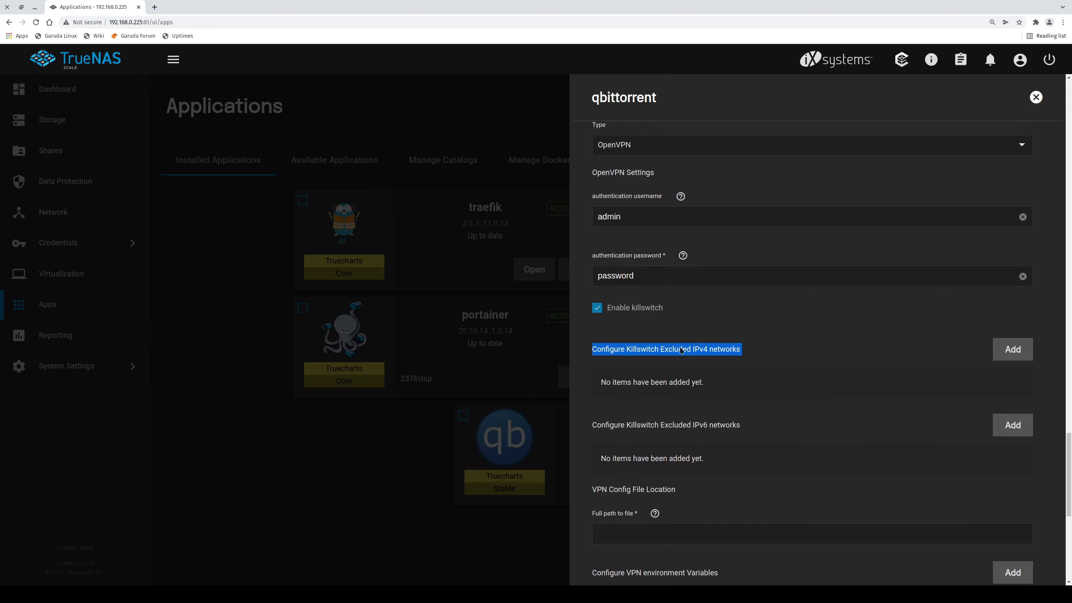
# Add two excluded IPv4 network entries and paste the NAS address into the first.
pyautogui.click(1015, 352)
pyautogui.click(1015, 351)
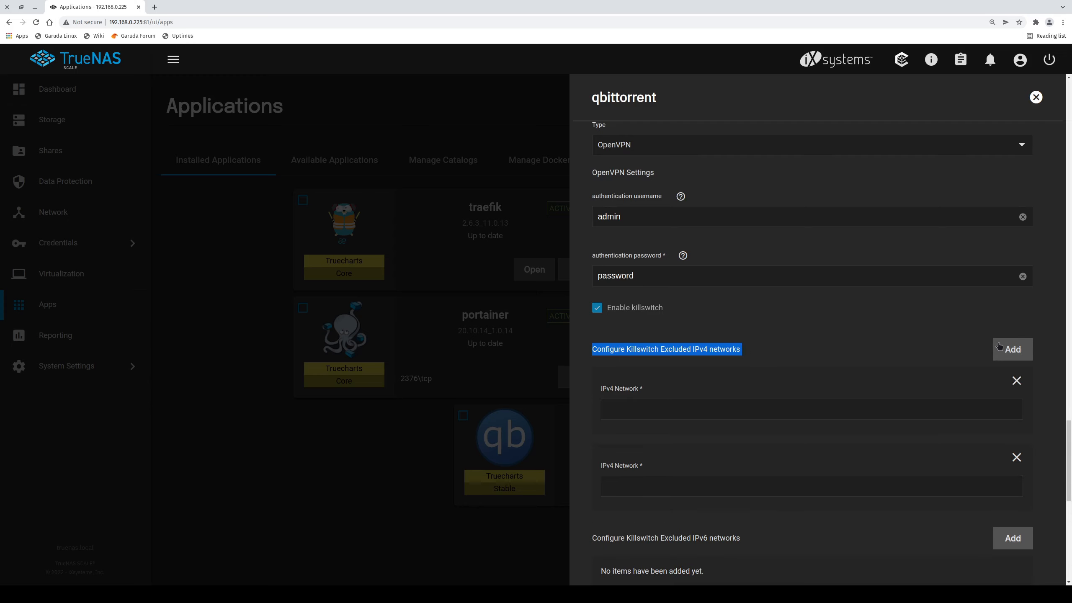
pyautogui.click(690, 398)
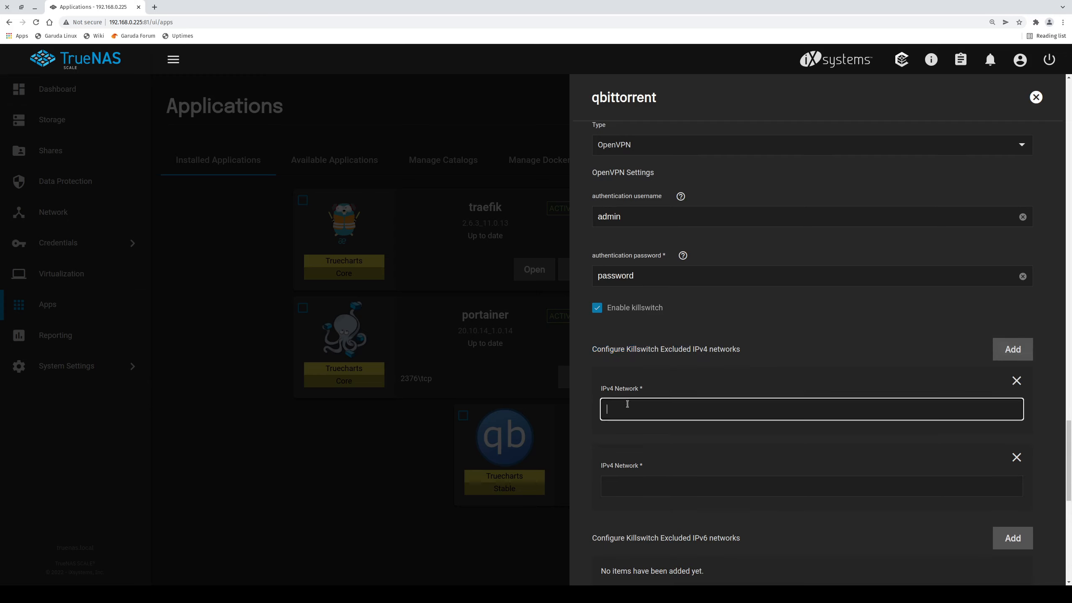
pyautogui.click(140, 21)
pyautogui.click(646, 413)
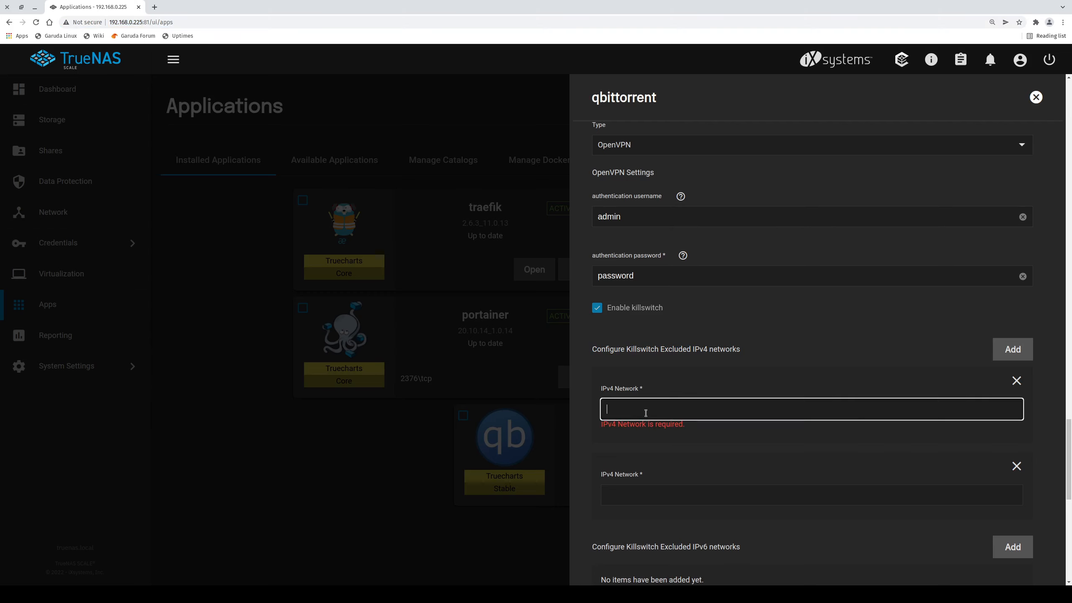
pyautogui.write('http://192.168.0.225/')
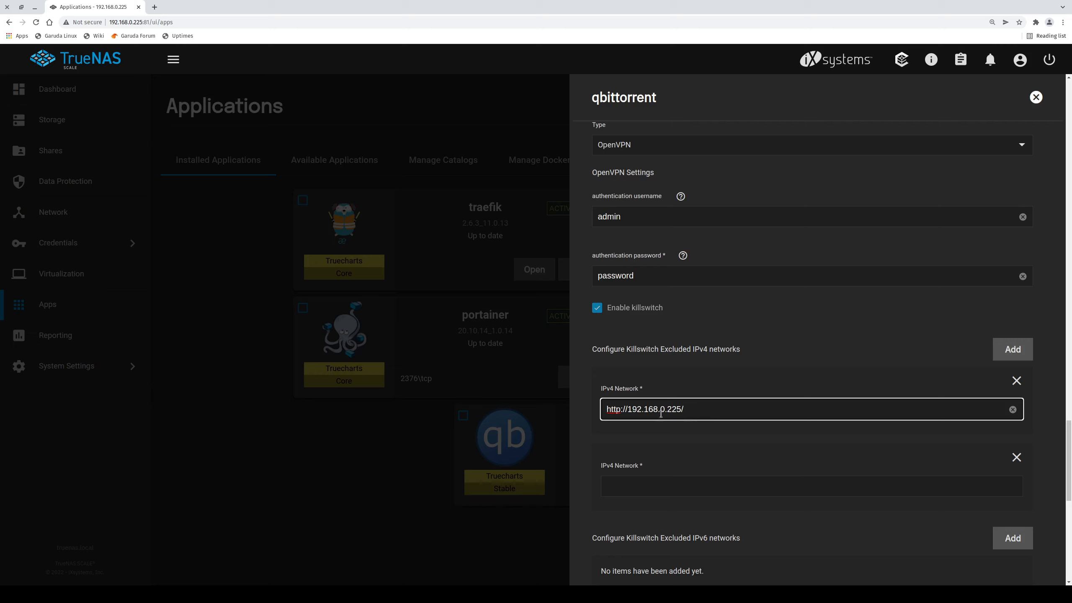
# Edit the first excluded network entry down to 192.168.0.0/24.
pyautogui.moveTo(630, 409); pyautogui.dragTo(688, 415)
pyautogui.hotkey('ctrl', 'x')
pyautogui.hotkey('ctrl', 'z')
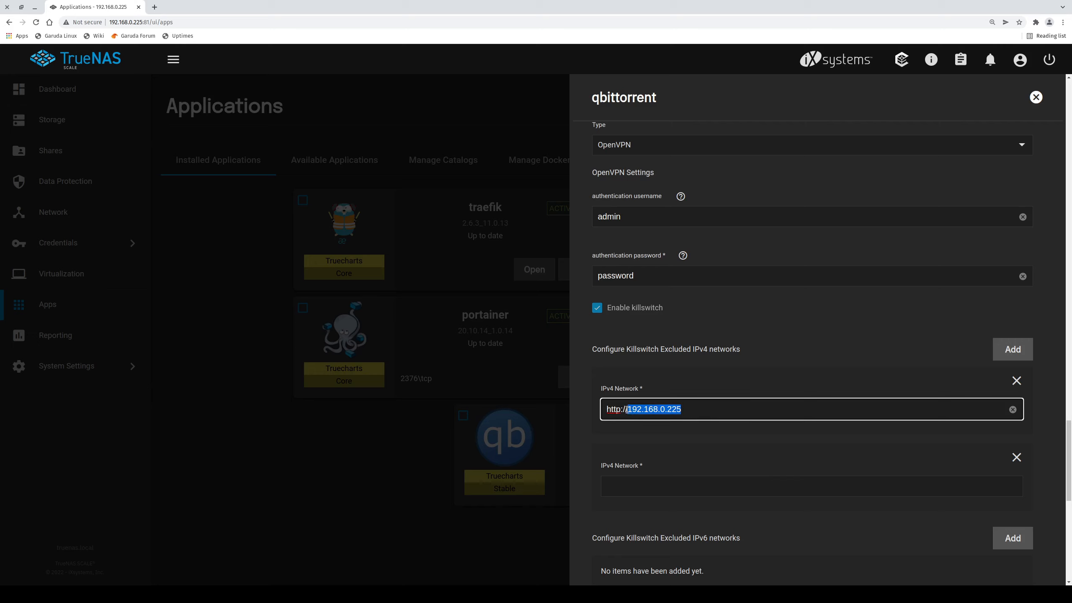
pyautogui.click(628, 410)
pyautogui.press('BackSpace')
pyautogui.press('BackSpace')
pyautogui.press('BackSpace')
pyautogui.press('BackSpace')
pyautogui.press('BackSpace')
pyautogui.press('BackSpace')
pyautogui.press('BackSpace')
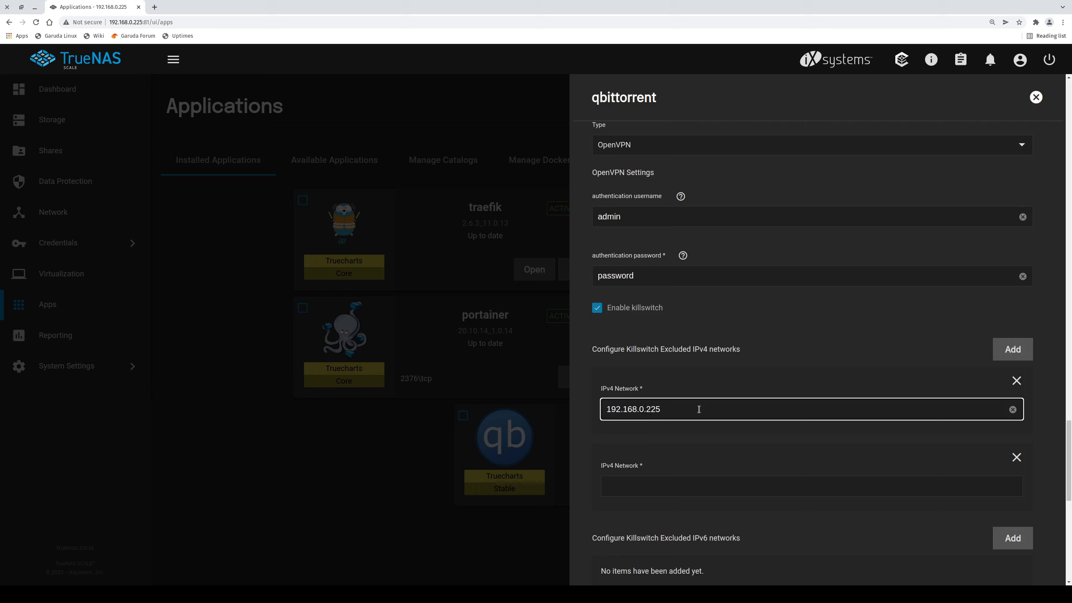
pyautogui.press('BackSpace')
pyautogui.press('BackSpace')
pyautogui.write('0/24')
# Enter 172.16.0.0./16 as the second excluded network and review both values.
pyautogui.click(933, 485)
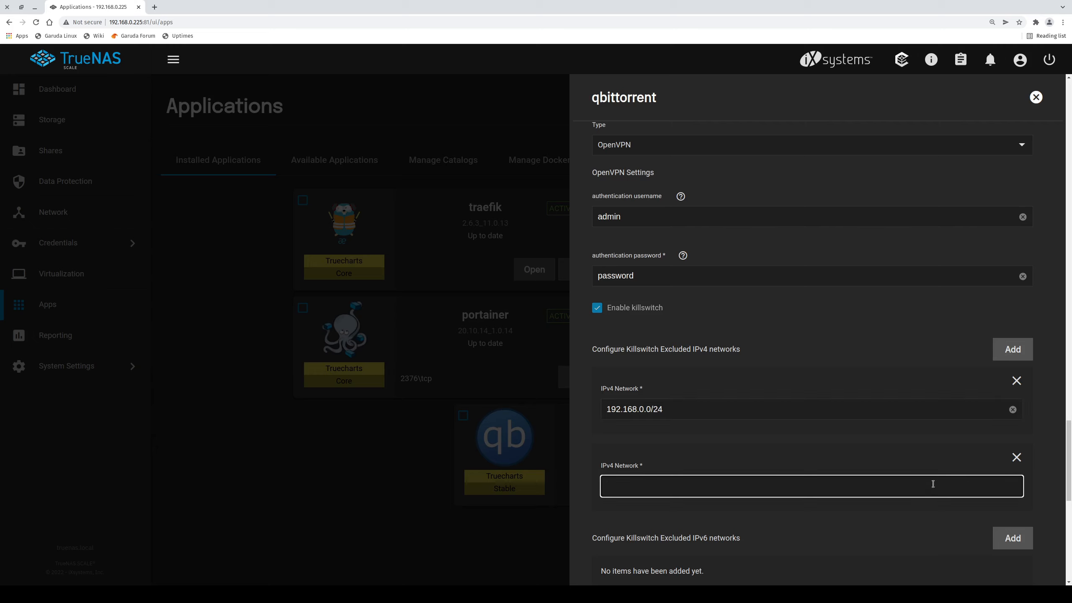
pyautogui.write('172.16.0.0./16')
pyautogui.tripleClick(683, 410)
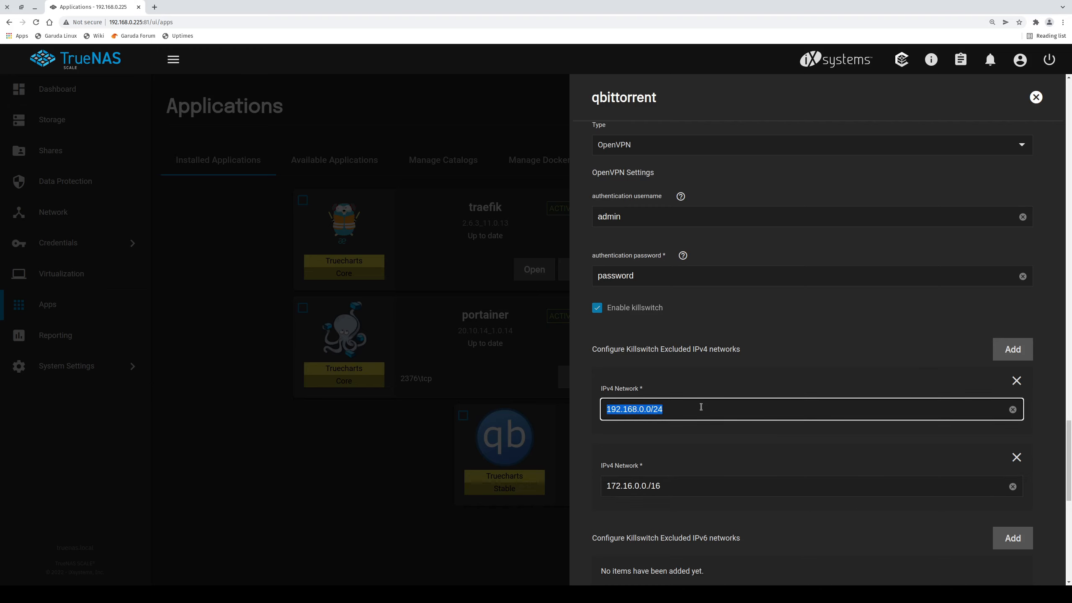
pyautogui.scroll(-2, 675, 446)
pyautogui.click(685, 362)
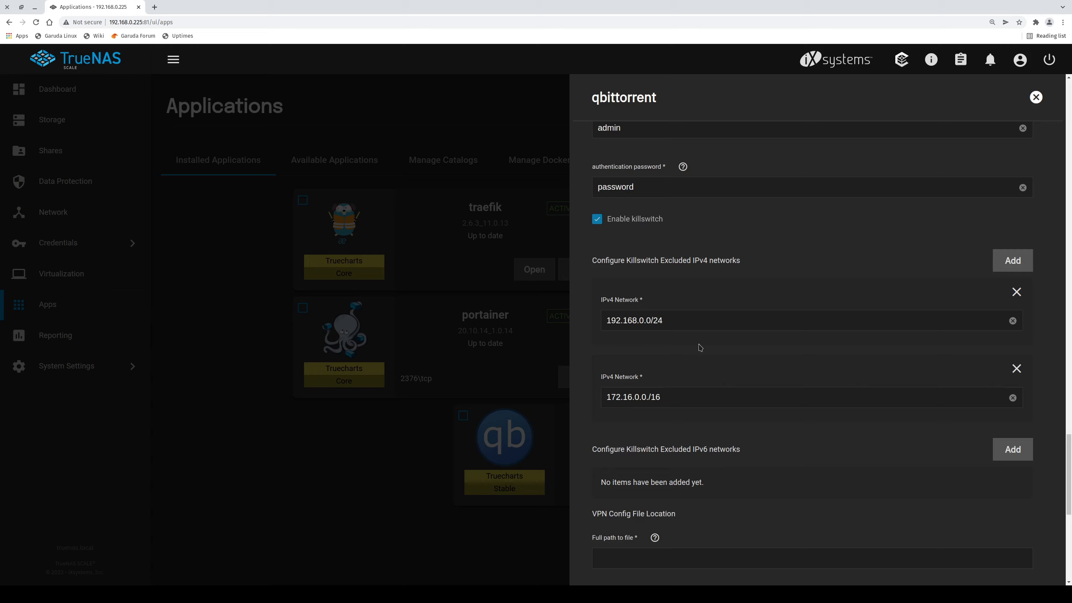
pyautogui.tripleClick(686, 398)
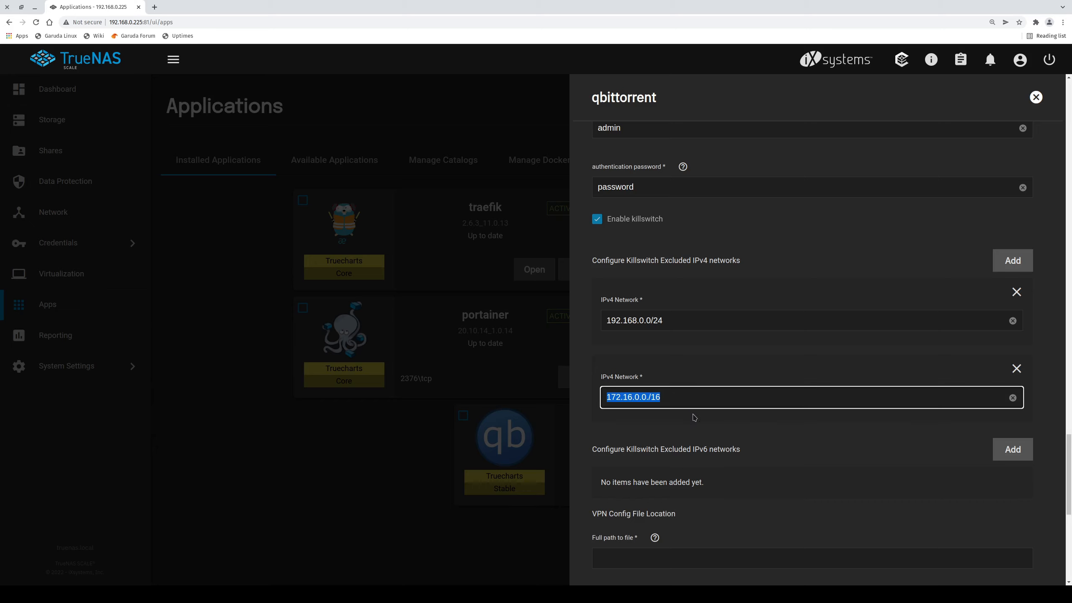
pyautogui.click(696, 417)
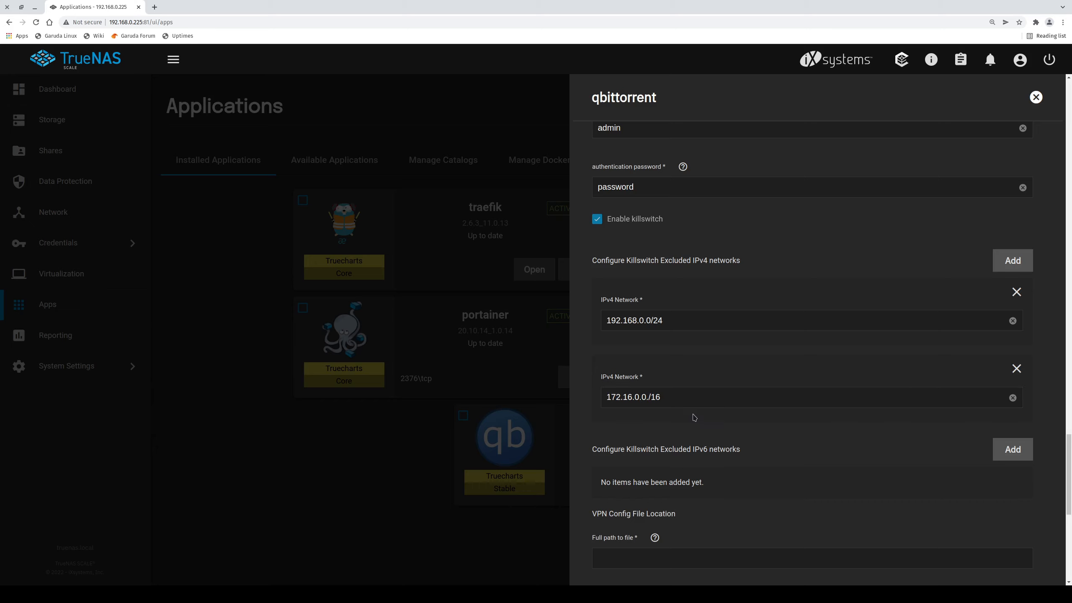
pyautogui.tripleClick(674, 391)
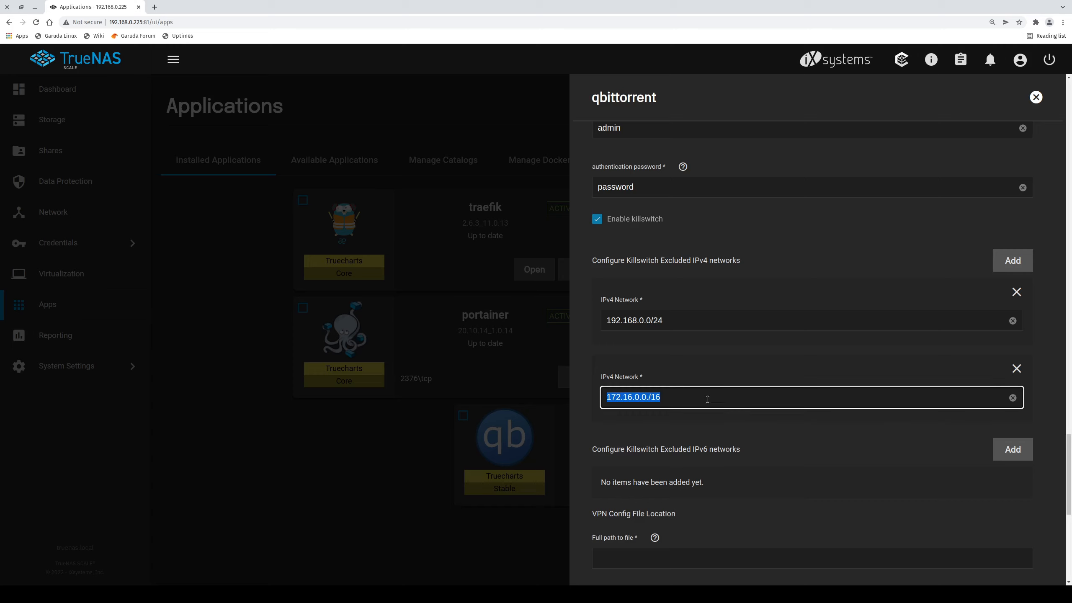
pyautogui.click(723, 417)
pyautogui.scroll(-3, 733, 426)
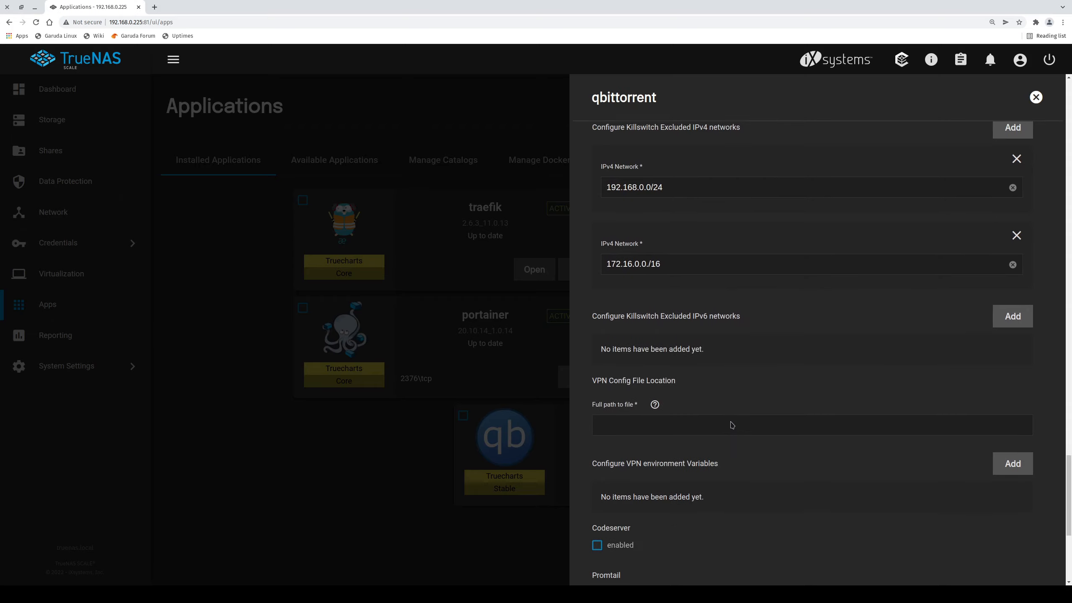
# Enter /mnt/tank/vpn/openvpn/pia.ovpn as the VPN config file path.
pyautogui.click(657, 410)
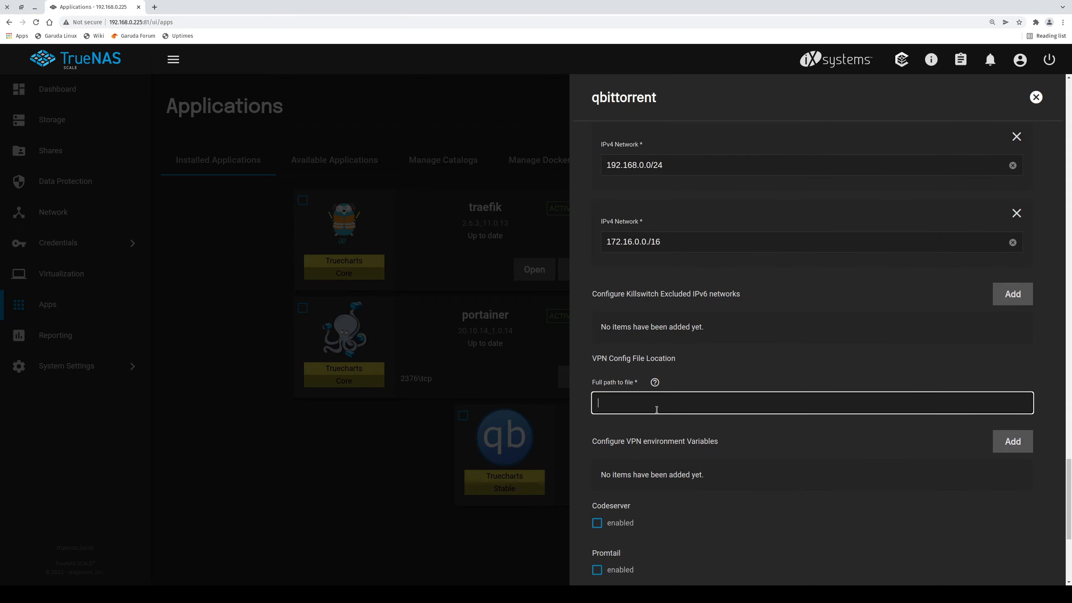
pyautogui.write('/mnt/tank/vpn/openvpn/pia.ovpn')
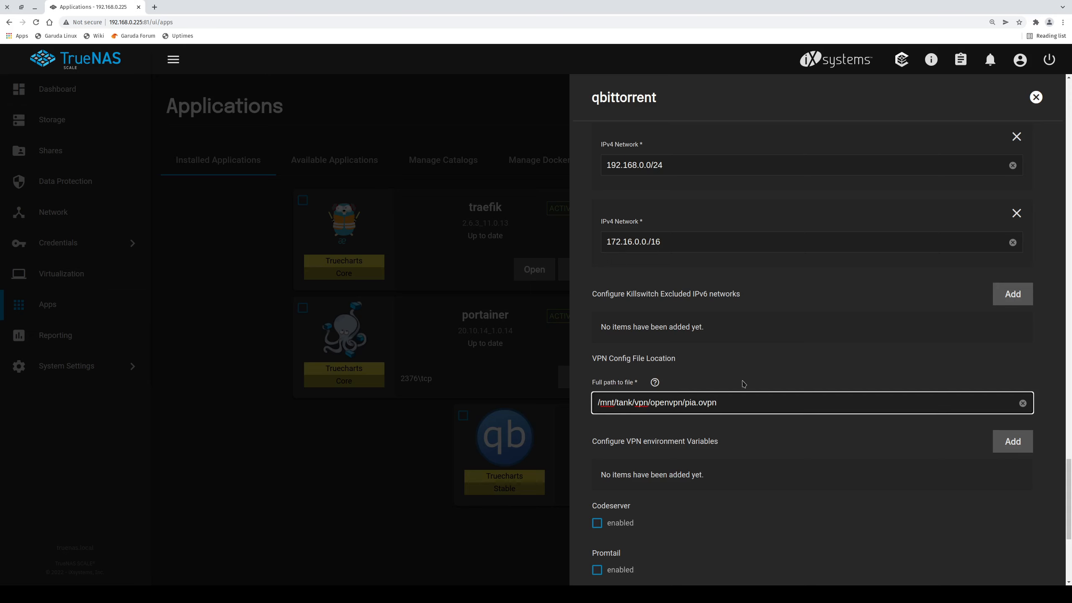
pyautogui.click(789, 423)
# Save the edited qbittorrent app settings.
pyautogui.scroll(8, 802, 401)
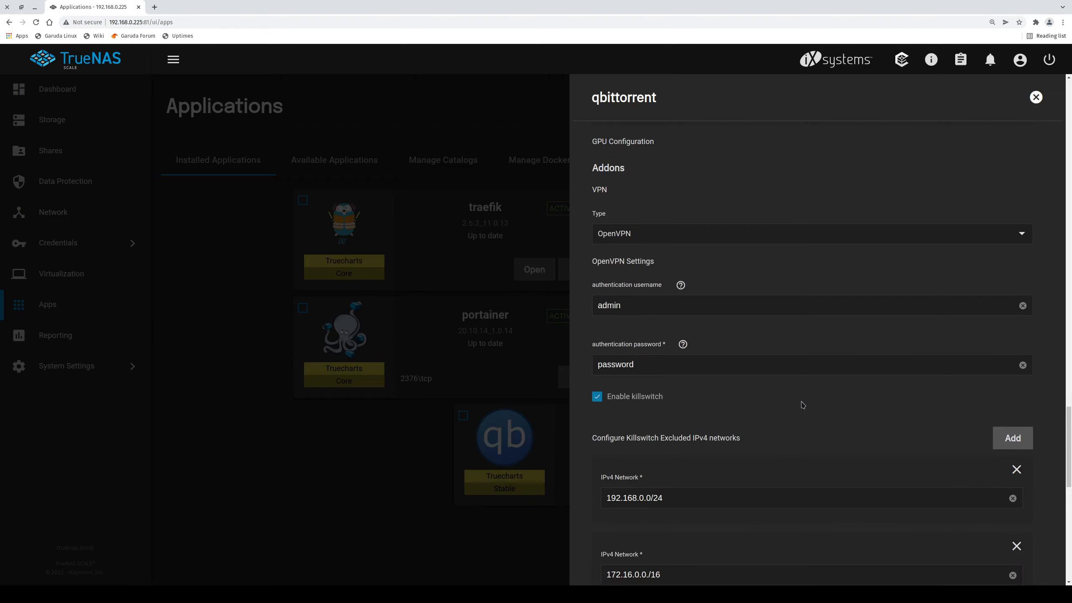
pyautogui.scroll(-5, 803, 405)
pyautogui.scroll(3, 802, 403)
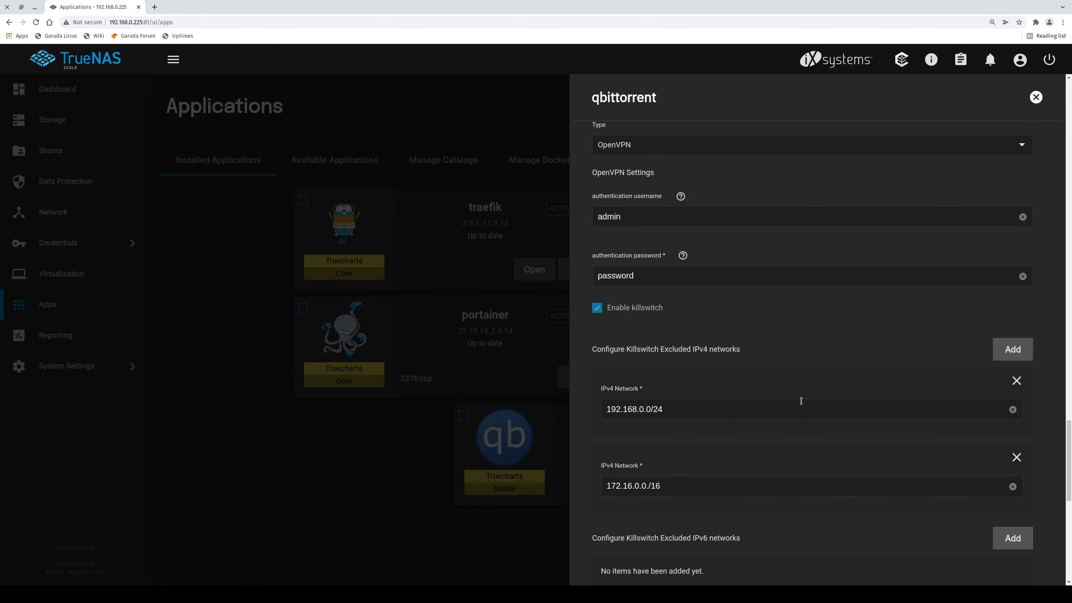
pyautogui.scroll(-12, 801, 401)
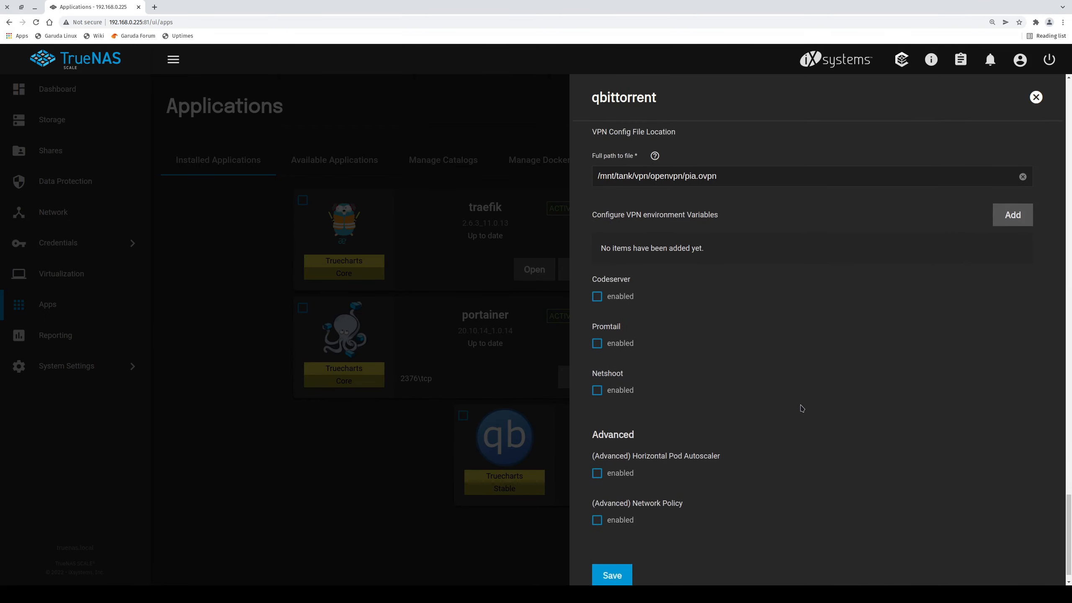
pyautogui.click(619, 553)
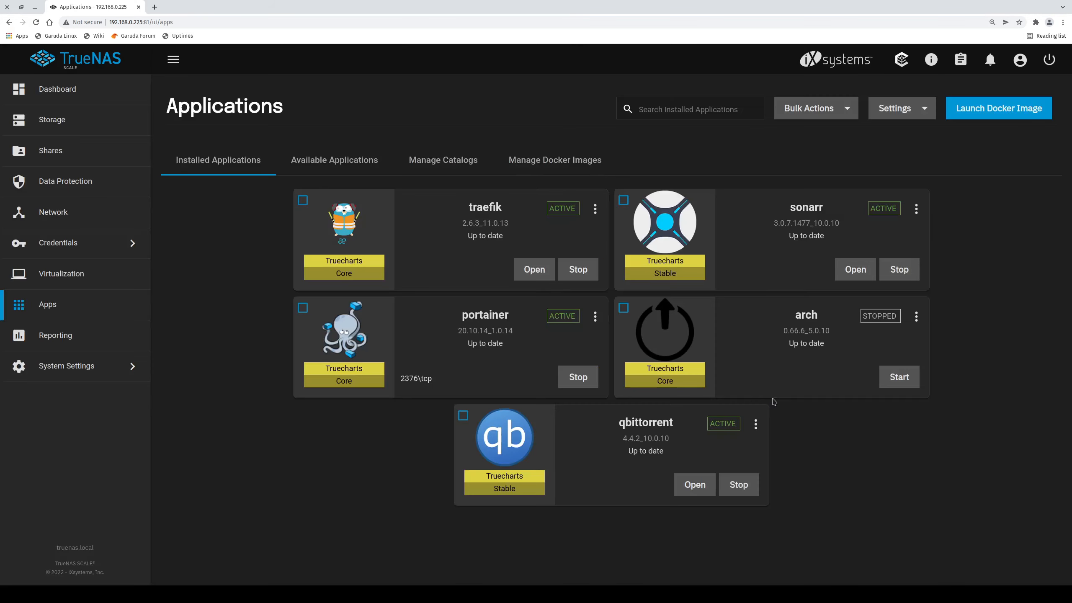
# Choose the qbittorrent container for a pod shell from the app's actions.
pyautogui.click(756, 424)
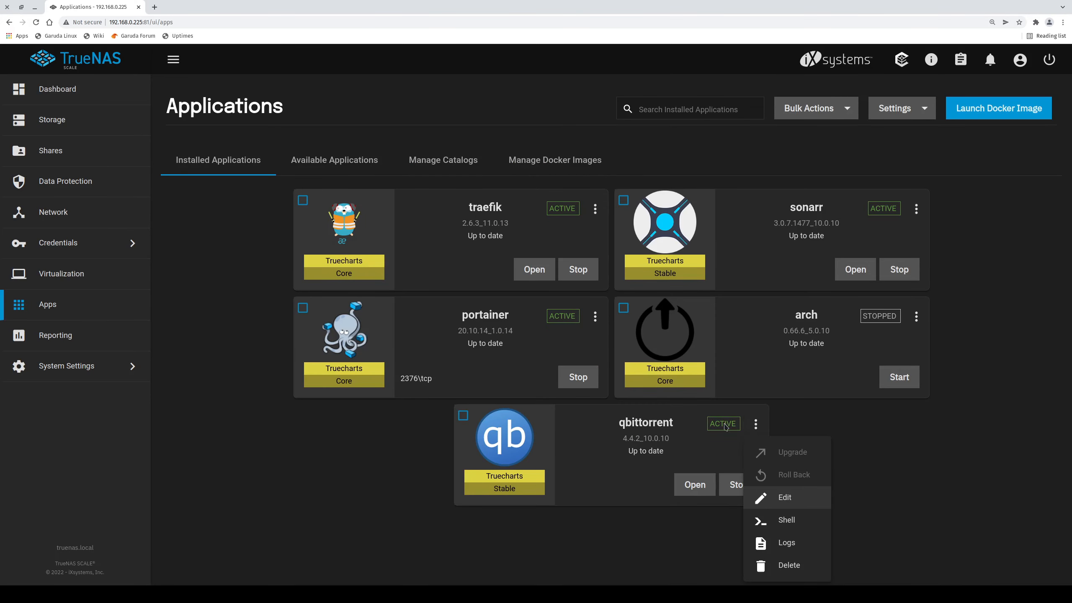
pyautogui.click(785, 519)
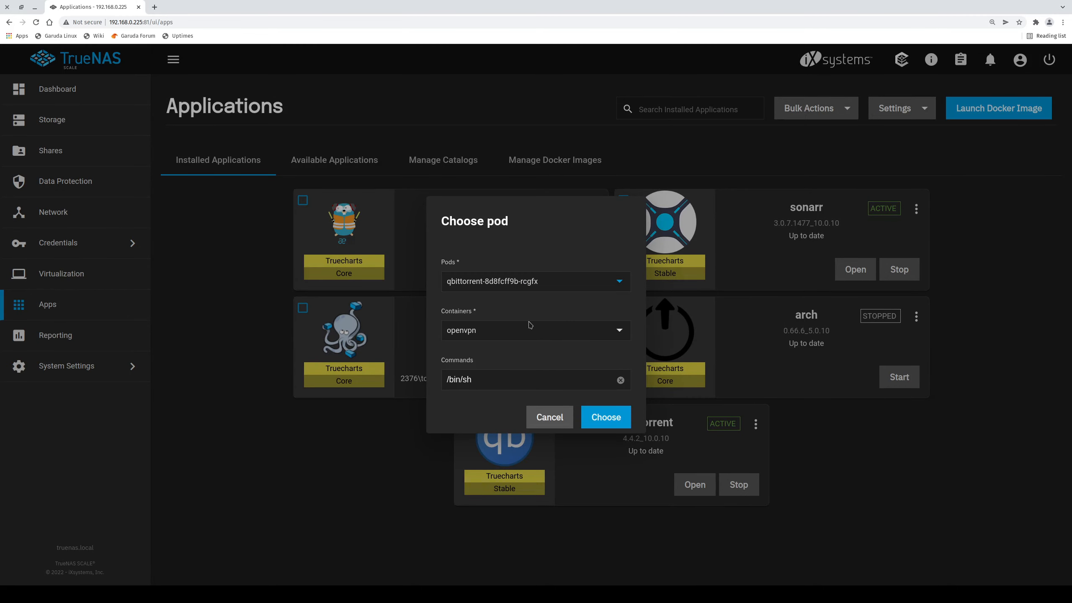
pyautogui.click(492, 332)
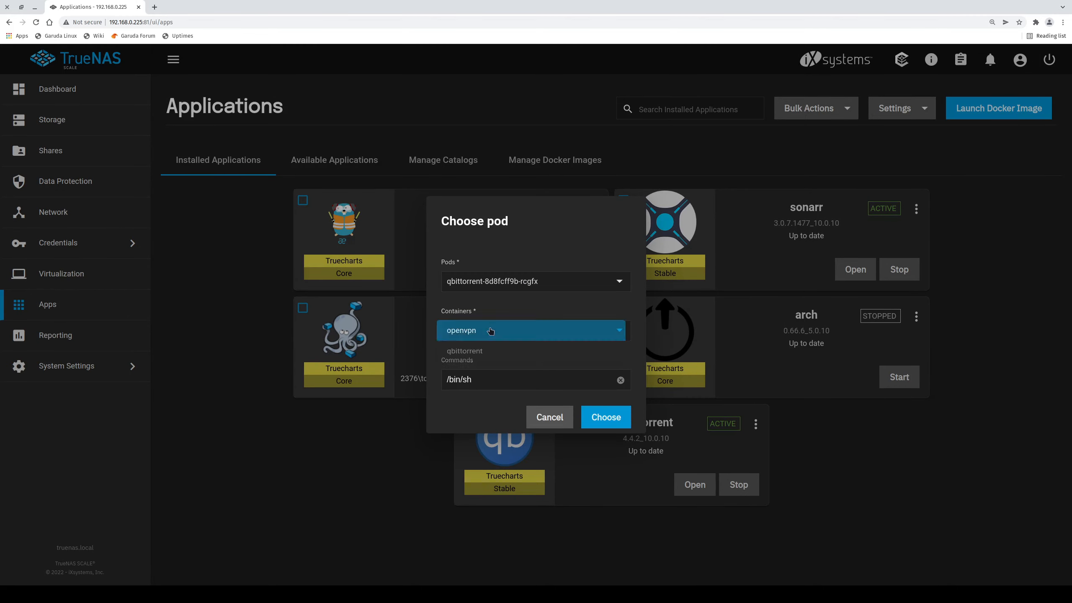
pyautogui.click(477, 355)
pyautogui.click(484, 334)
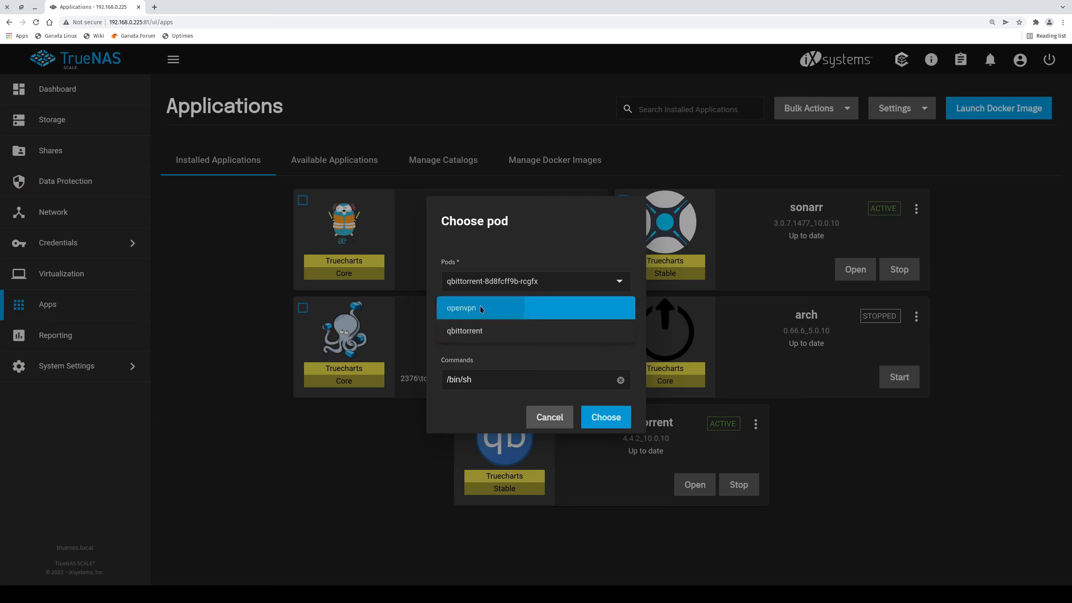
pyautogui.click(481, 309)
pyautogui.click(486, 335)
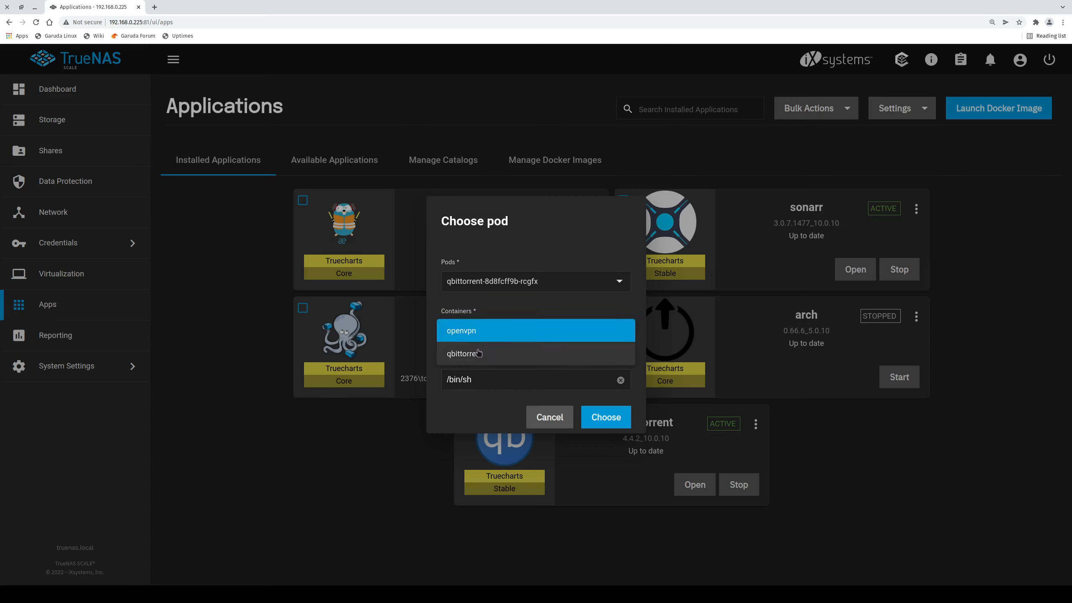
pyautogui.click(476, 354)
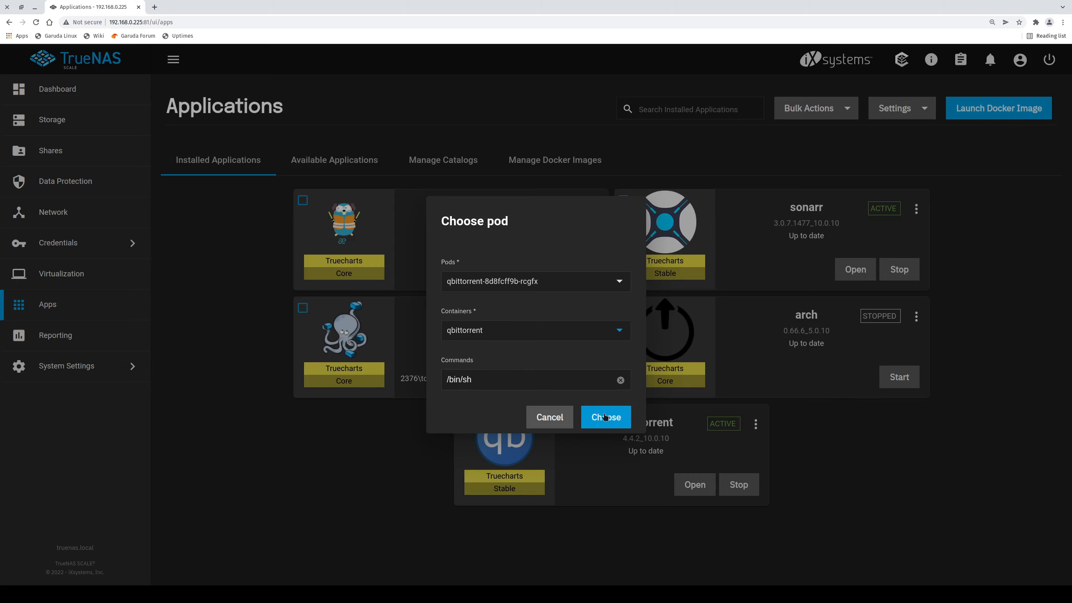
# Open the shell and run curl ip.me, which reports 70.39.111.201.
pyautogui.click(595, 416)
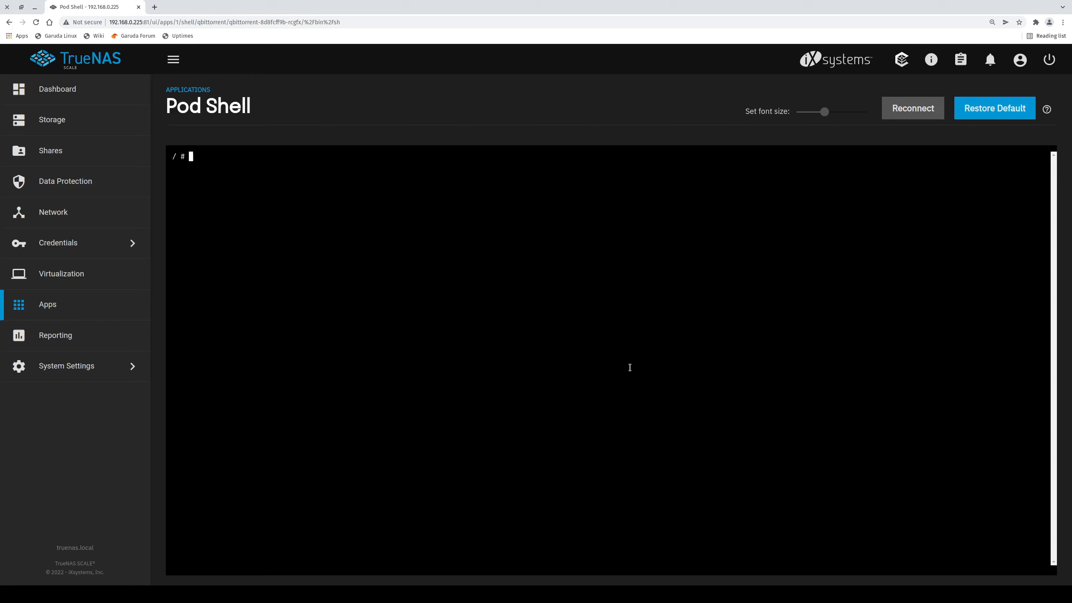
pyautogui.write('curl ip.me')
pyautogui.press('Return')
# Open the qBittorrent Web UI from the installed apps and log in as admin.
pyautogui.click(89, 309)
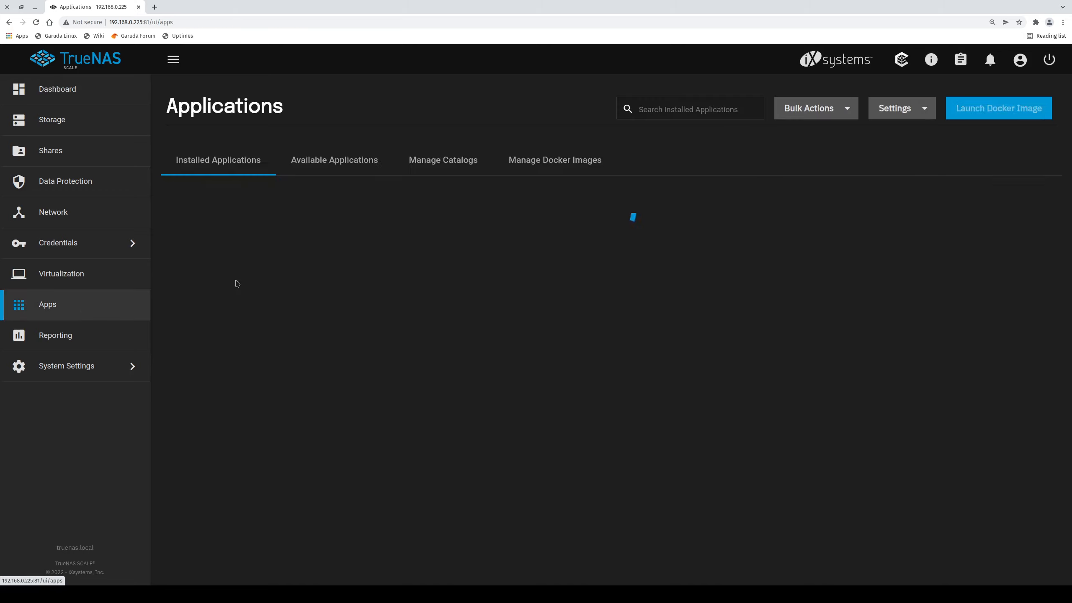
pyautogui.click(756, 423)
pyautogui.click(713, 460)
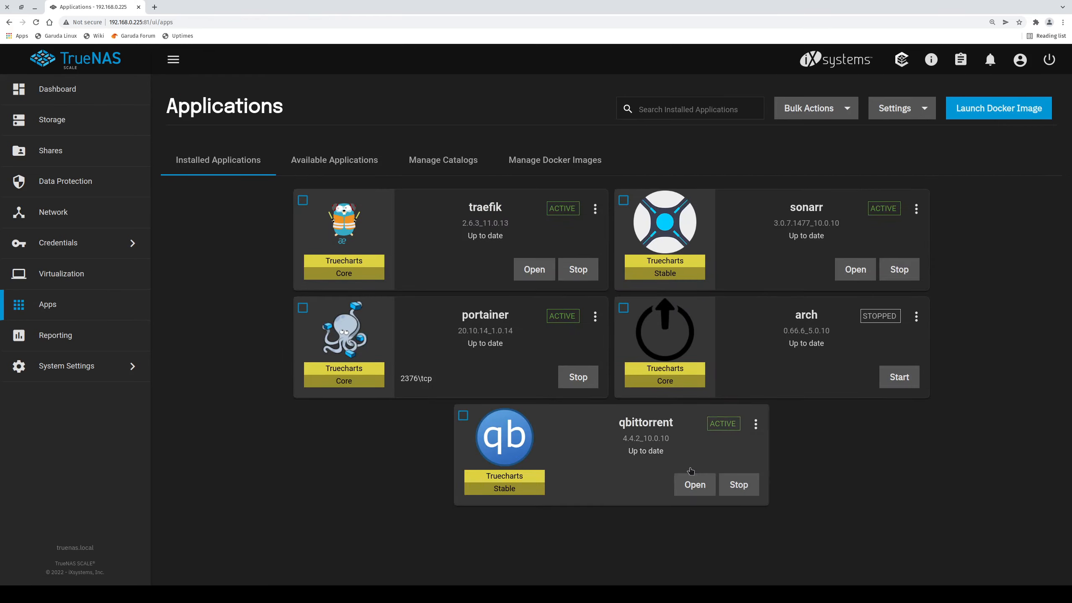
pyautogui.click(698, 484)
pyautogui.click(212, 24)
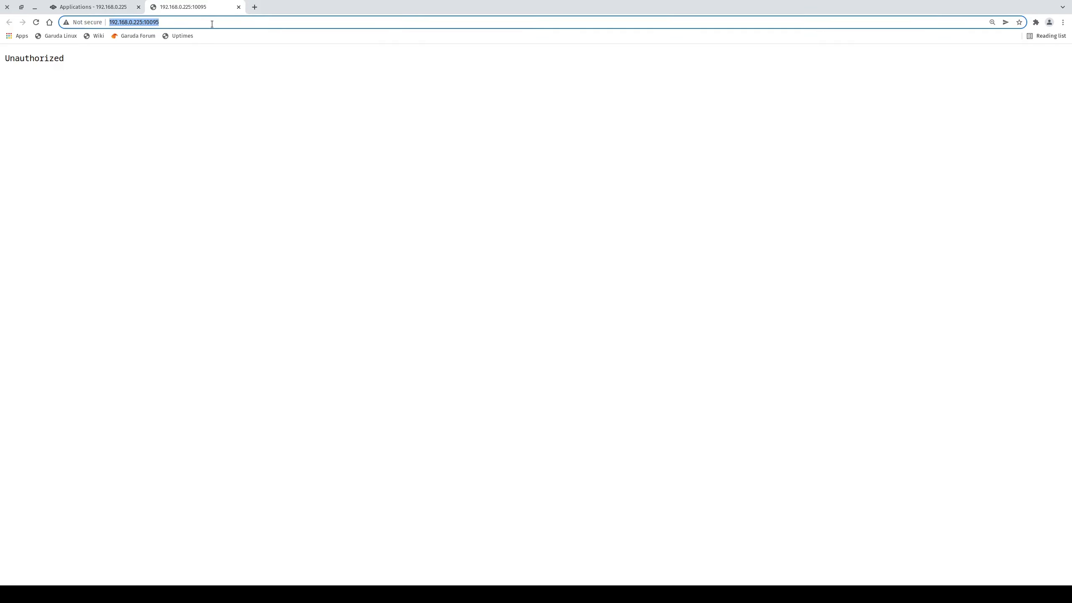
pyautogui.press('Return')
pyautogui.write('admin')
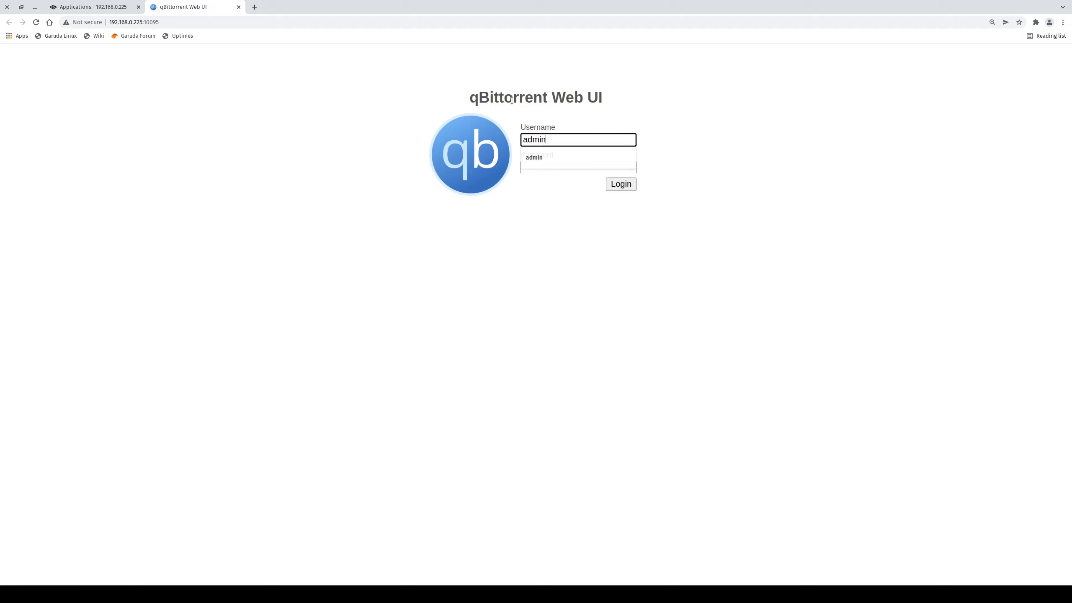
pyautogui.press('Tab')
pyautogui.write('********')
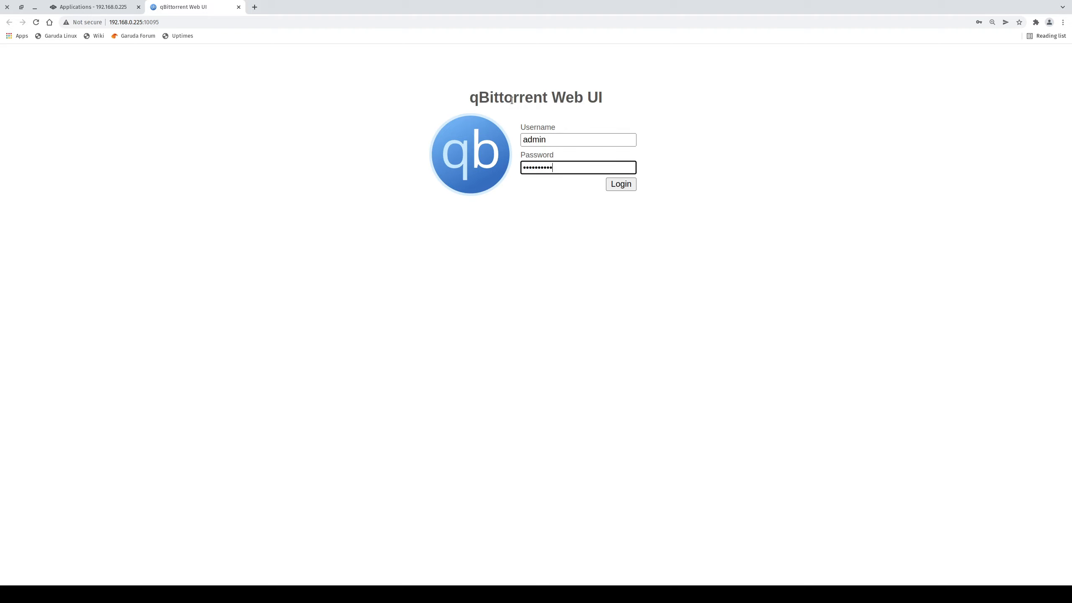
pyautogui.press('Return')
# In Advanced options, bind to interface tun0 on All IPv4 addresses and save.
pyautogui.click(260, 67)
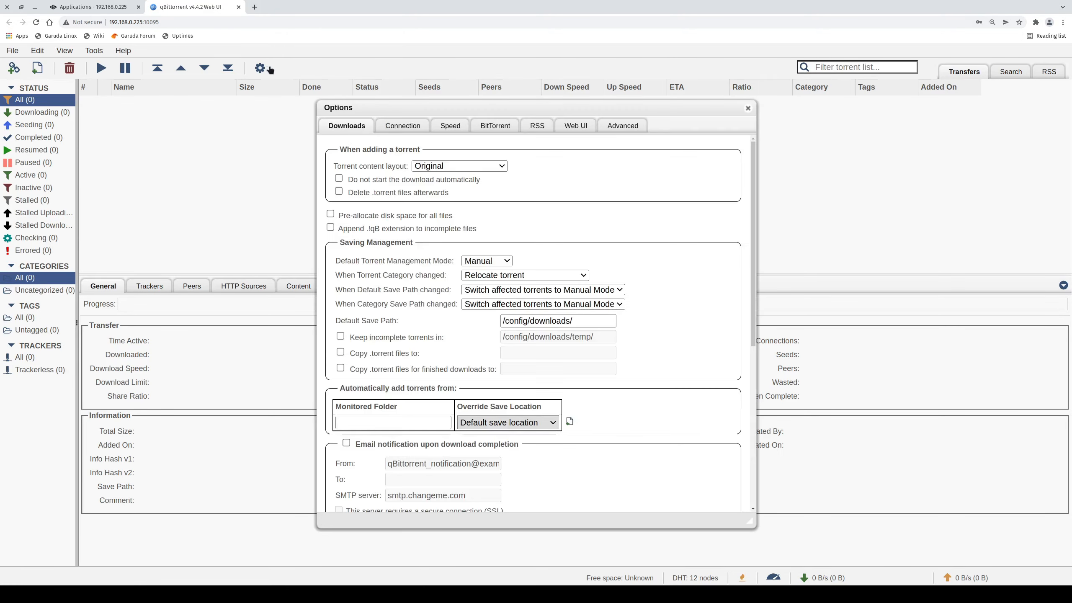
pyautogui.click(627, 128)
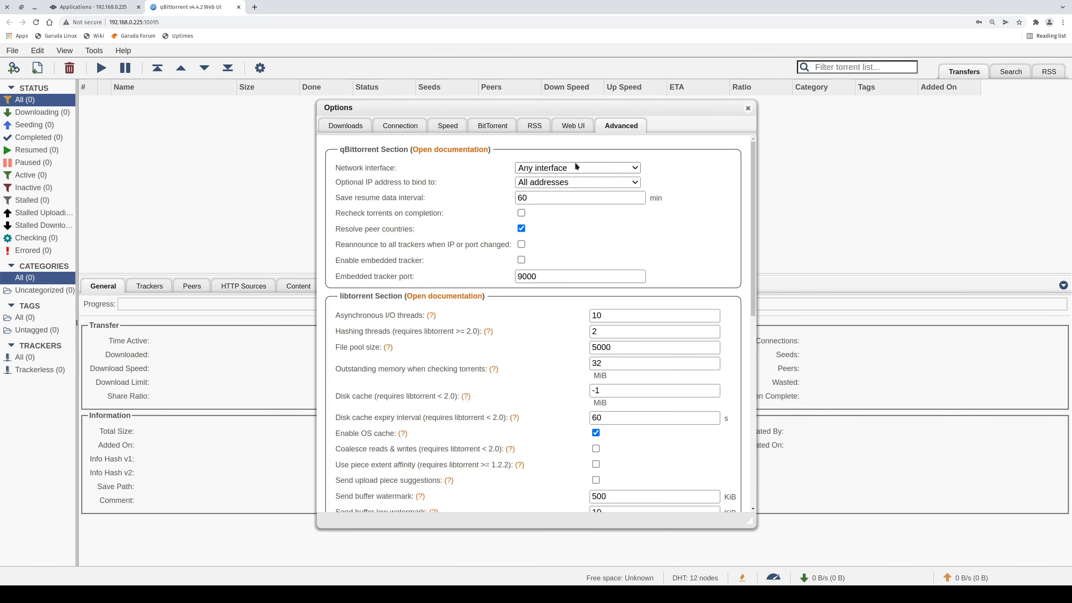
pyautogui.click(572, 168)
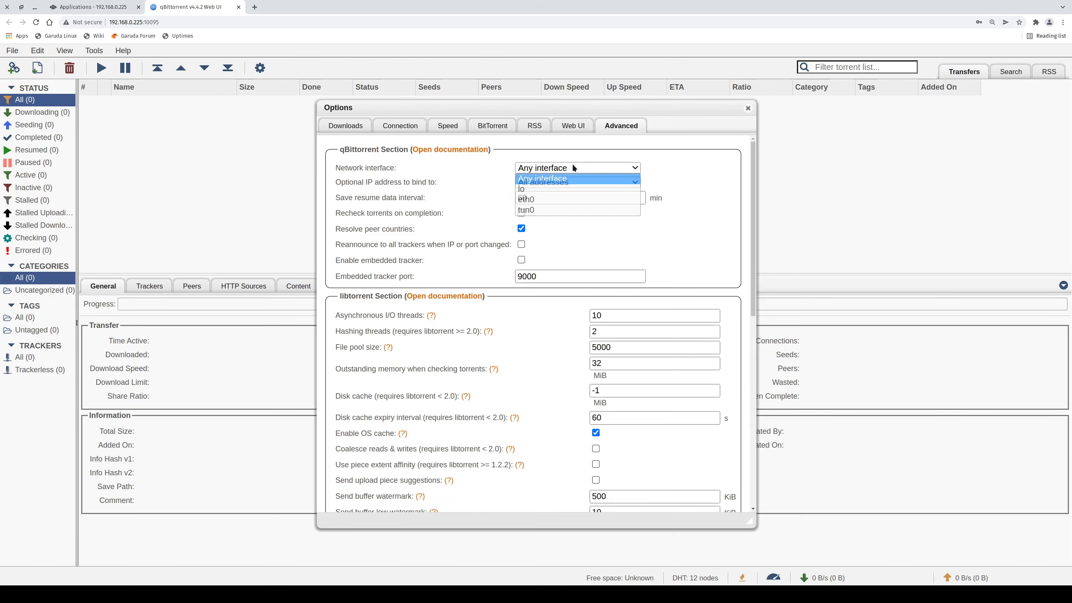
pyautogui.click(539, 215)
pyautogui.click(556, 183)
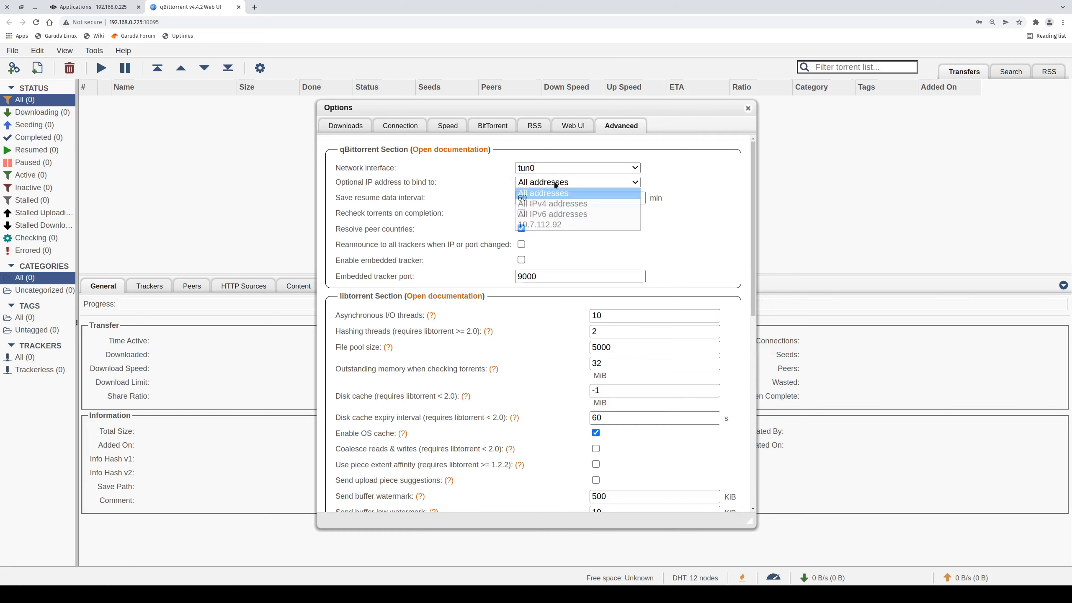
pyautogui.click(567, 207)
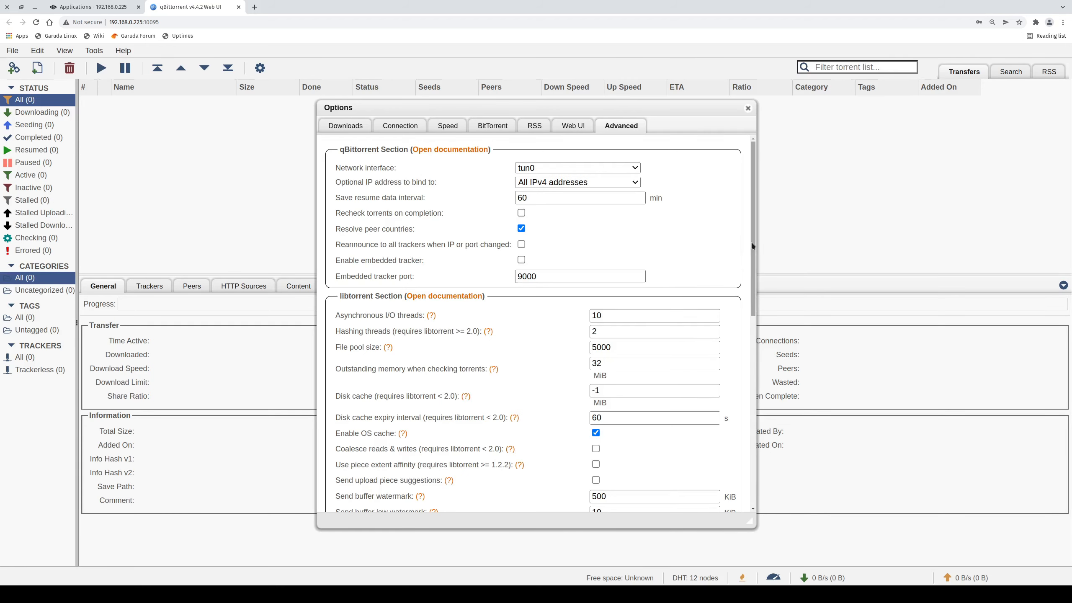
pyautogui.moveTo(753, 244); pyautogui.dragTo(721, 557)
pyautogui.click(533, 499)
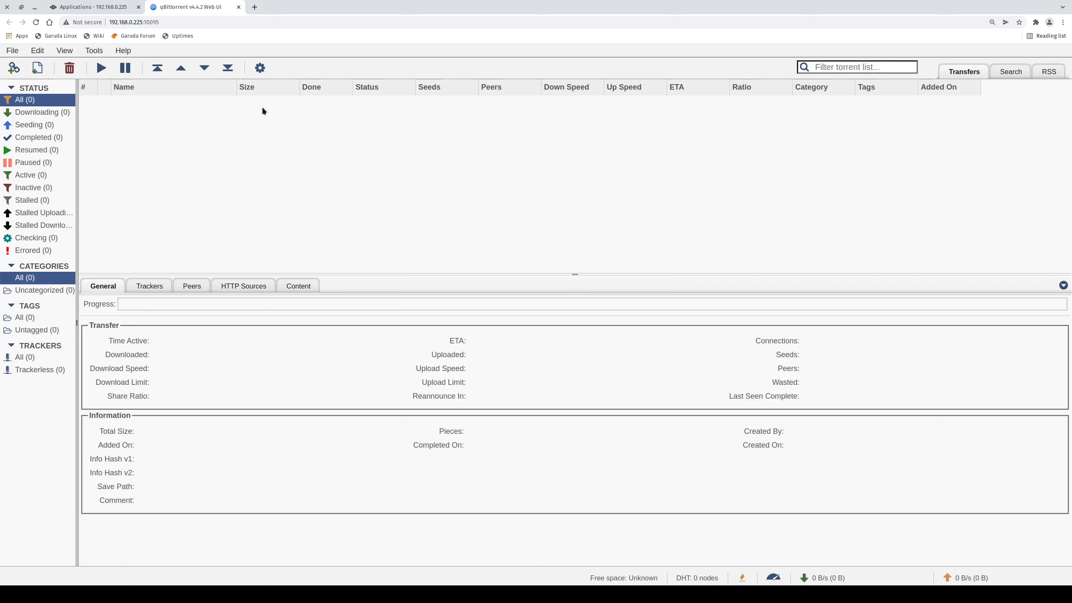
pyautogui.rightClick(194, 104)
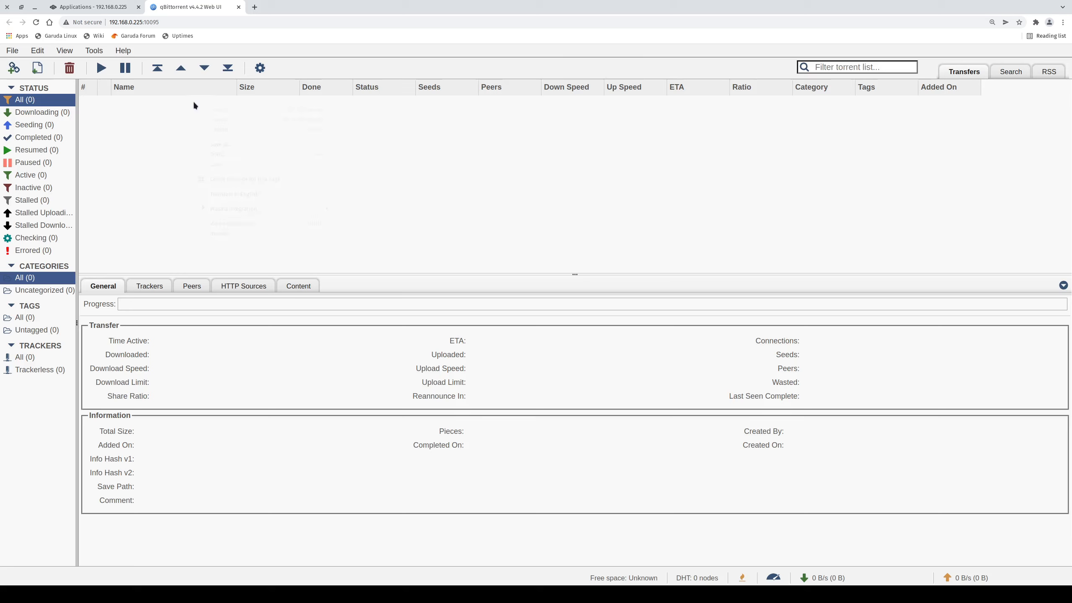
pyautogui.click(160, 118)
pyautogui.click(146, 289)
pyautogui.click(111, 289)
# Tick 'Reannounce to all trackers when IP or port changed' in Advanced options and save.
pyautogui.click(260, 67)
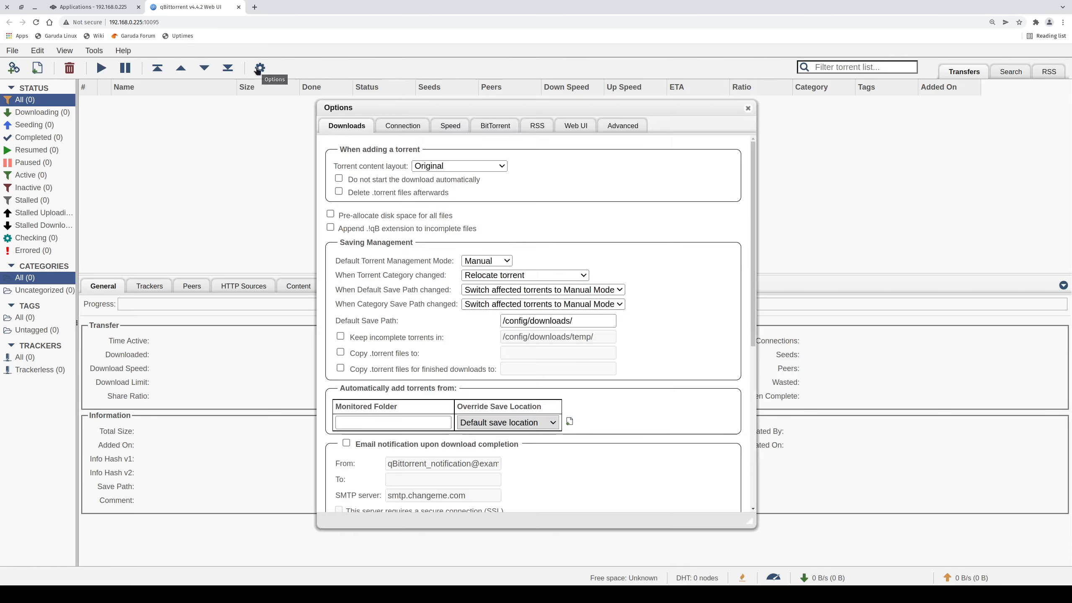
pyautogui.click(622, 125)
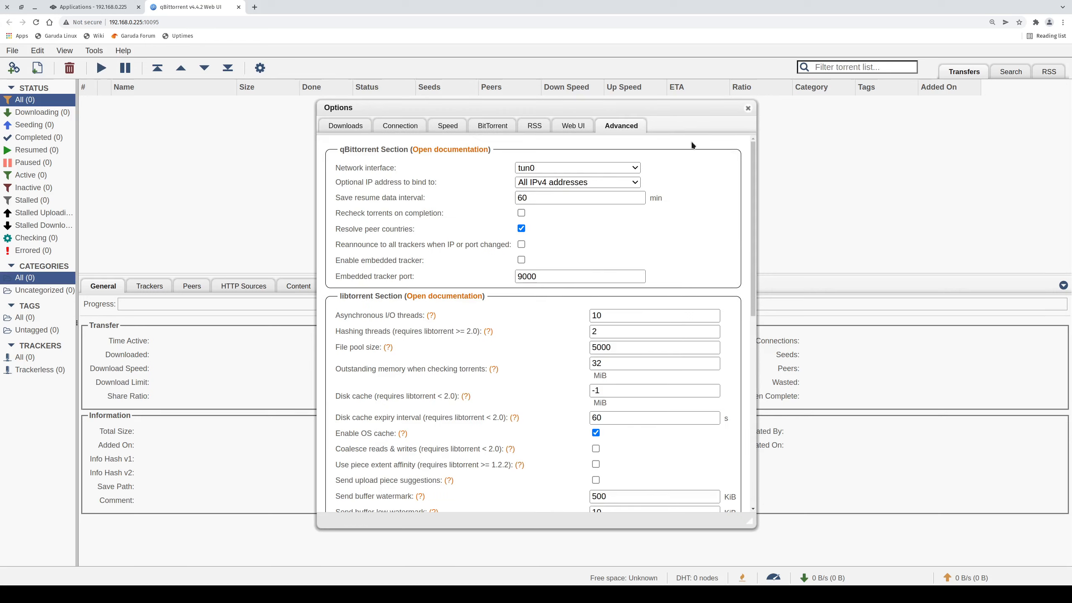
pyautogui.click(522, 245)
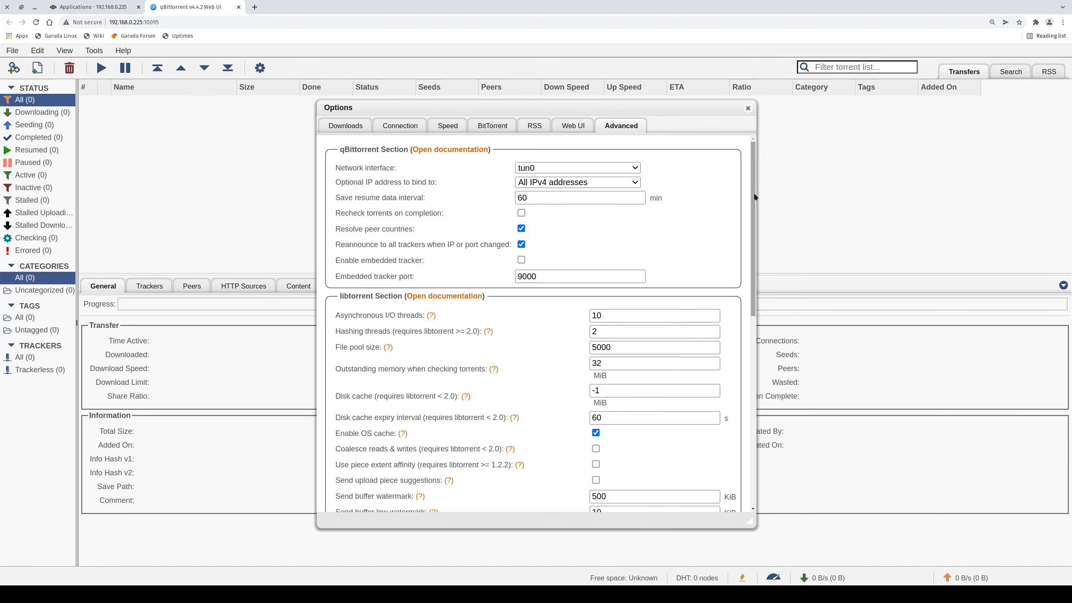
pyautogui.moveTo(755, 196); pyautogui.dragTo(758, 214)
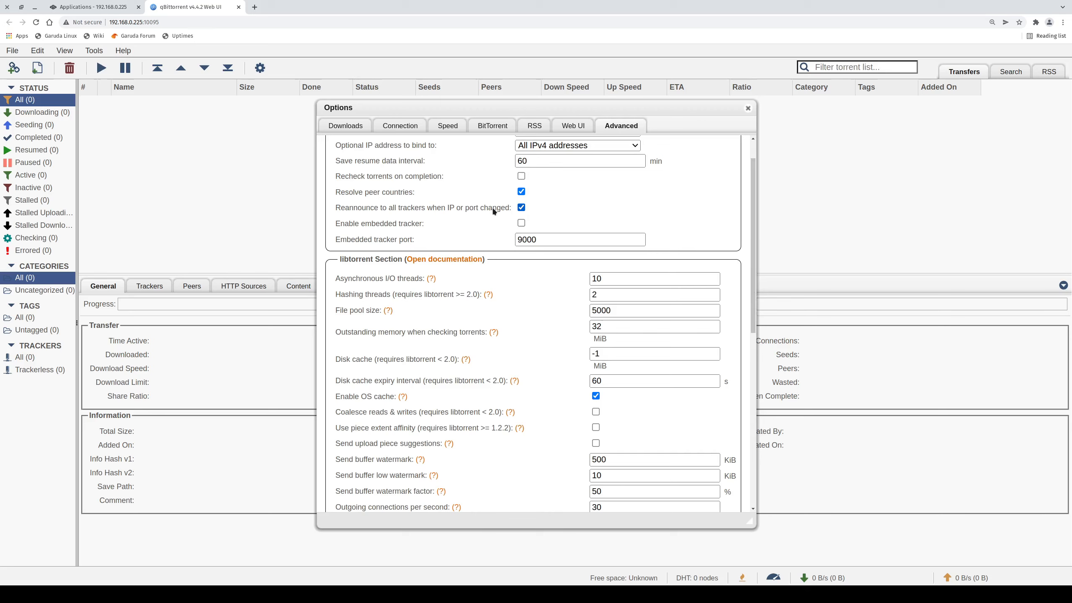
pyautogui.moveTo(754, 217); pyautogui.dragTo(754, 224)
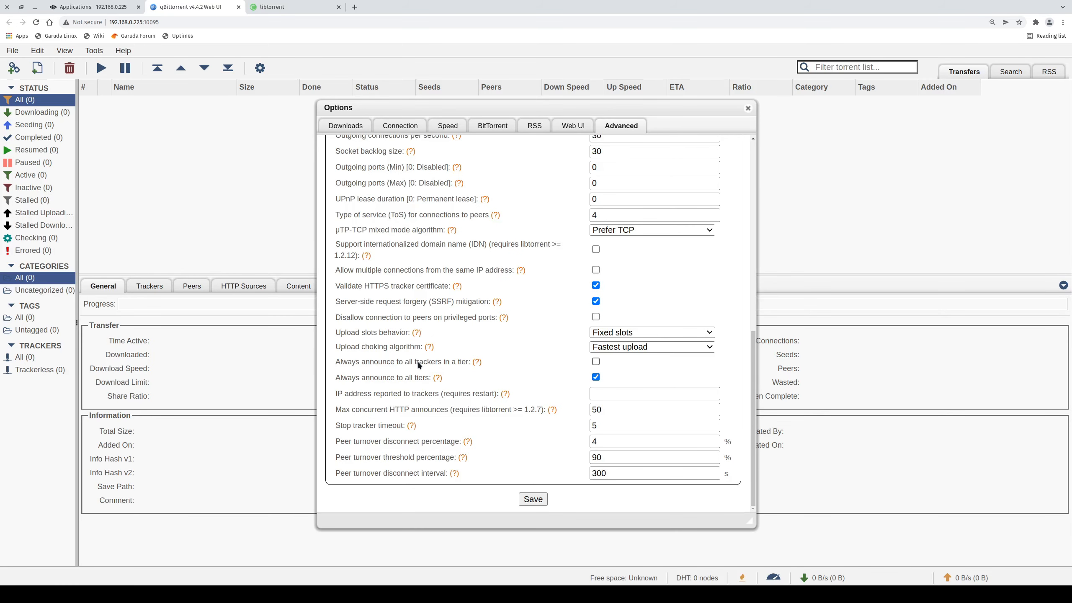
pyautogui.click(598, 362)
pyautogui.click(595, 362)
pyautogui.click(533, 499)
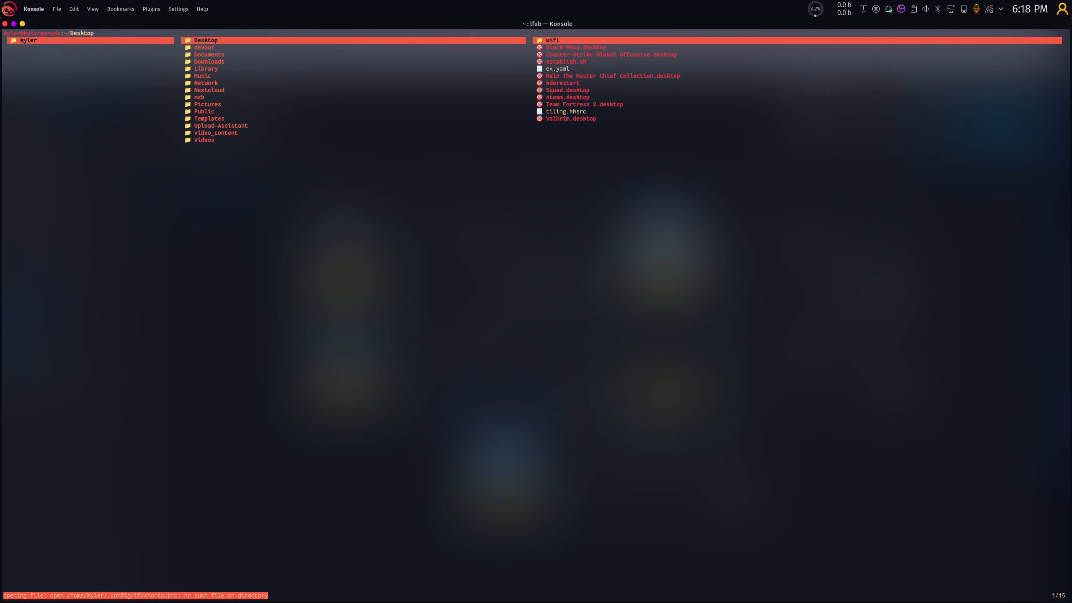
# Navigate lf to video_content/vpn and open wireguard.conf in vim.
pyautogui.press('Down')
pyautogui.press('Down')
pyautogui.press('Down')
pyautogui.press('Down')
pyautogui.press('Down')
pyautogui.press('Down')
pyautogui.press('Down')
pyautogui.press('Down')
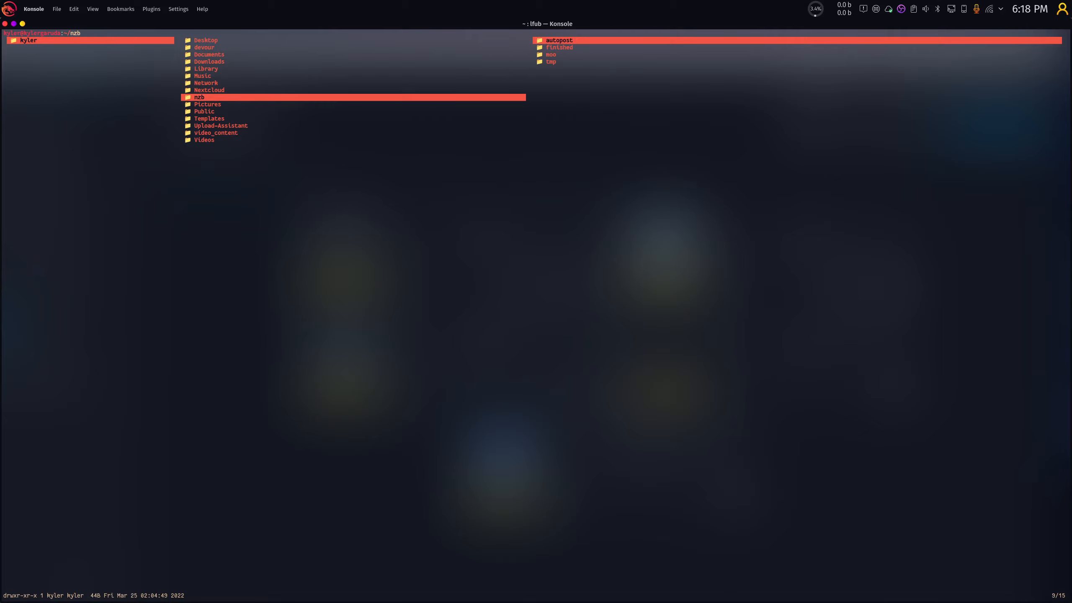
pyautogui.press('Down')
pyautogui.press('Down')
pyautogui.press('Down')
pyautogui.press('Down')
pyautogui.press('Down')
pyautogui.press('Down')
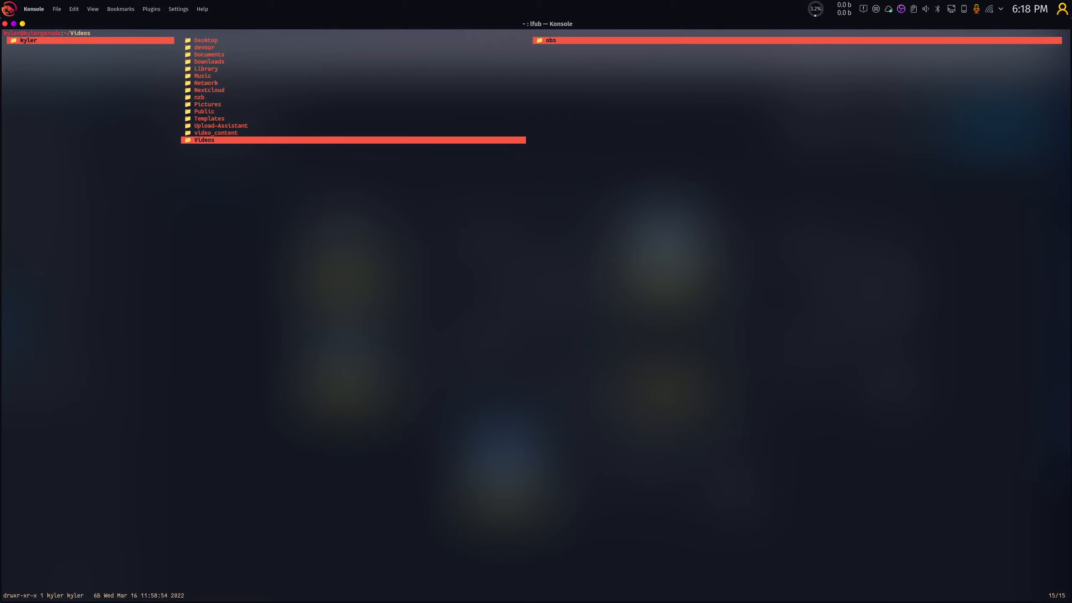
pyautogui.press('Up')
pyautogui.press('Right')
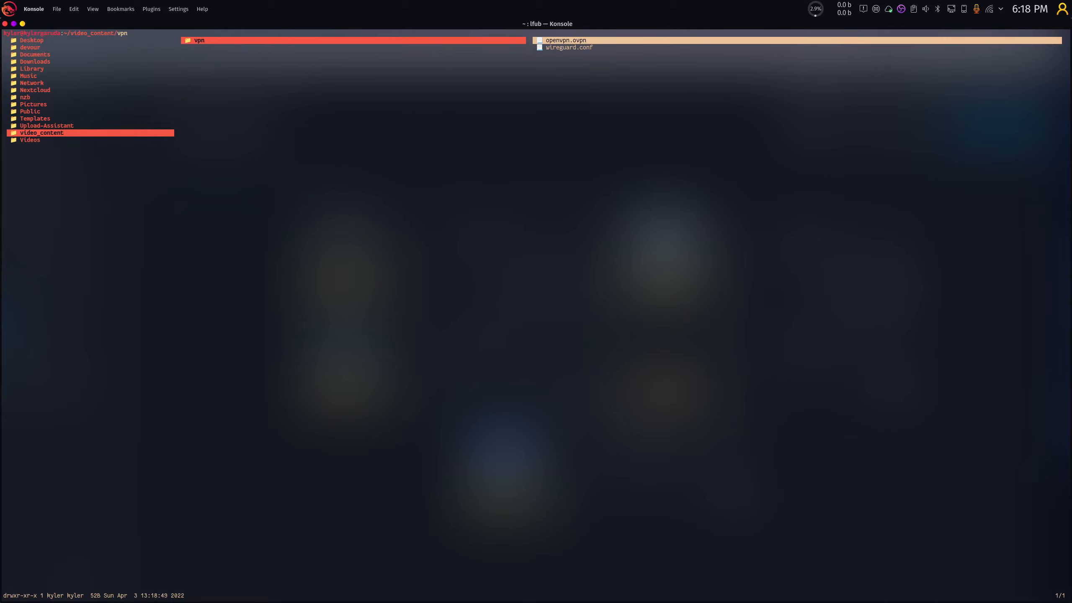
pyautogui.press('Right')
pyautogui.press('Down')
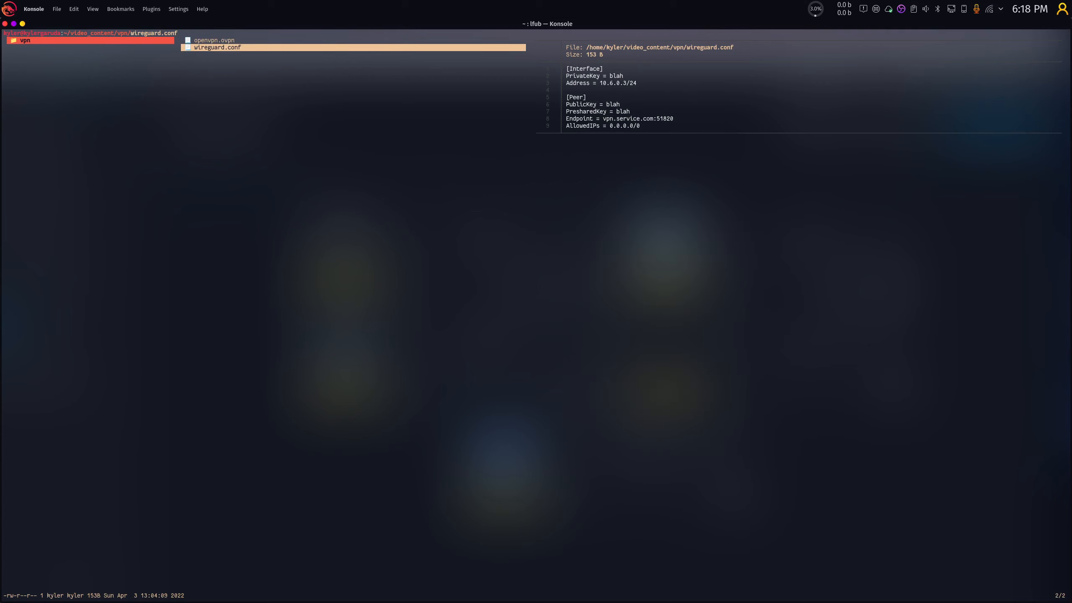
pyautogui.press('$')
pyautogui.write('vim w')
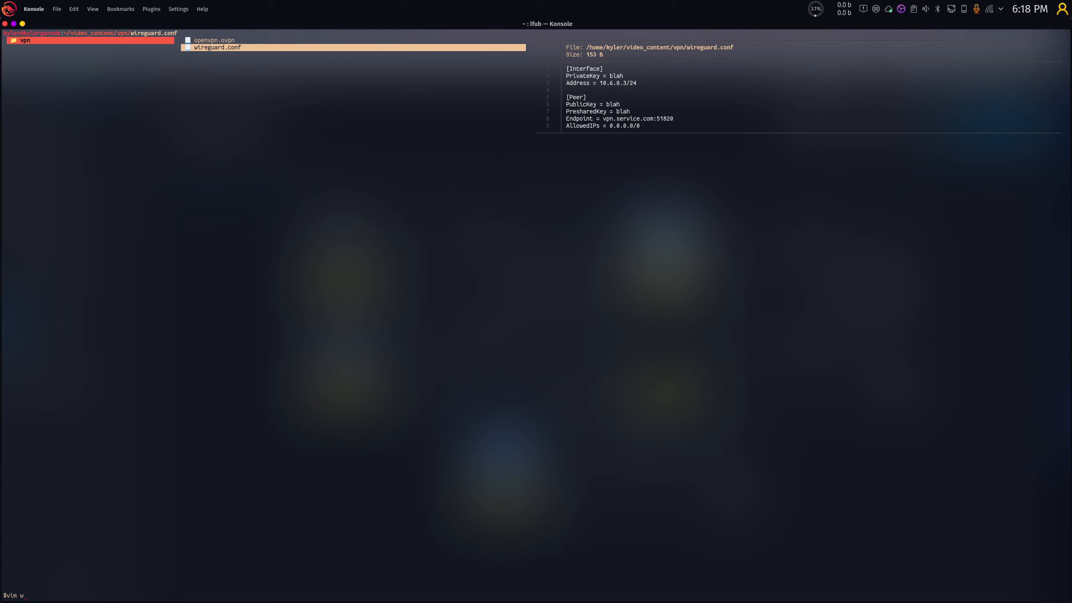
pyautogui.press('Return')
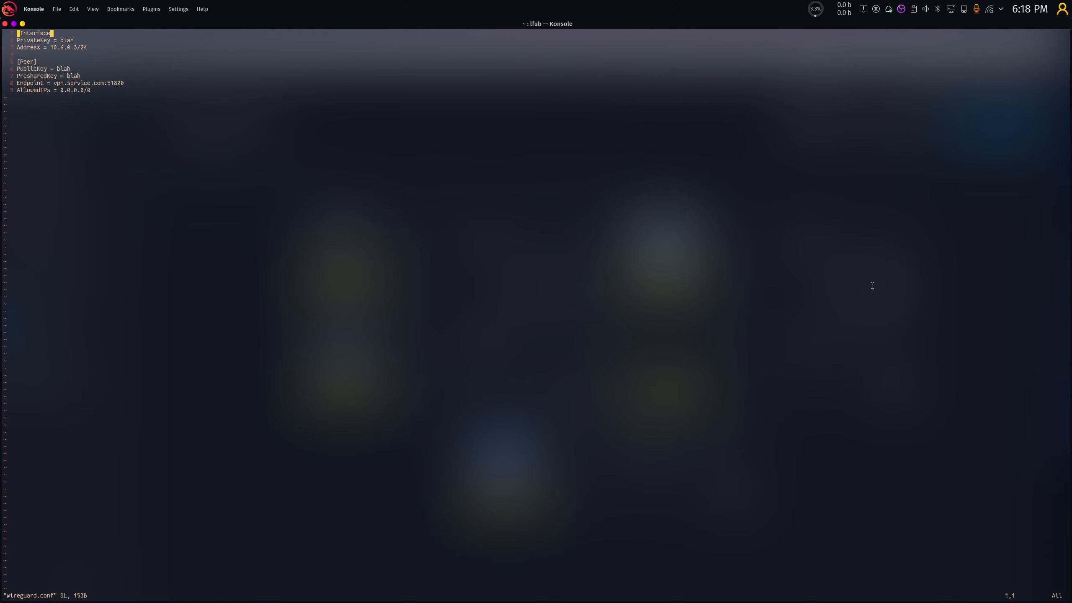
# Enlarge the terminal text and move down to the PresharedKey line.
pyautogui.scroll(20, 76, 162)
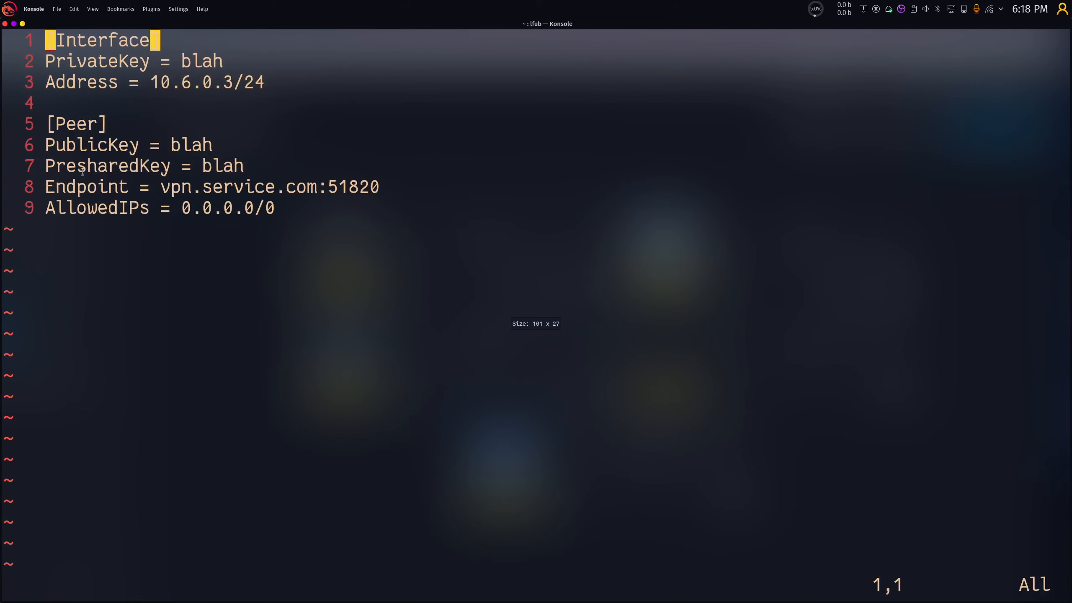
pyautogui.scroll(8, 79, 174)
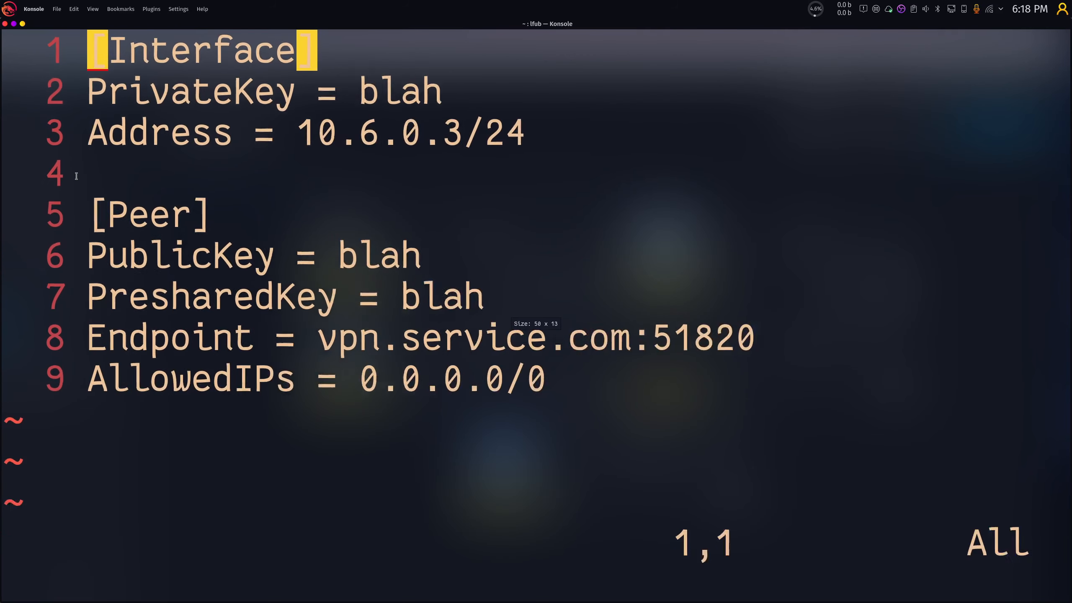
pyautogui.press('j')
pyautogui.press('j')
pyautogui.press('j')
pyautogui.press('j')
pyautogui.press('j')
pyautogui.press('j')
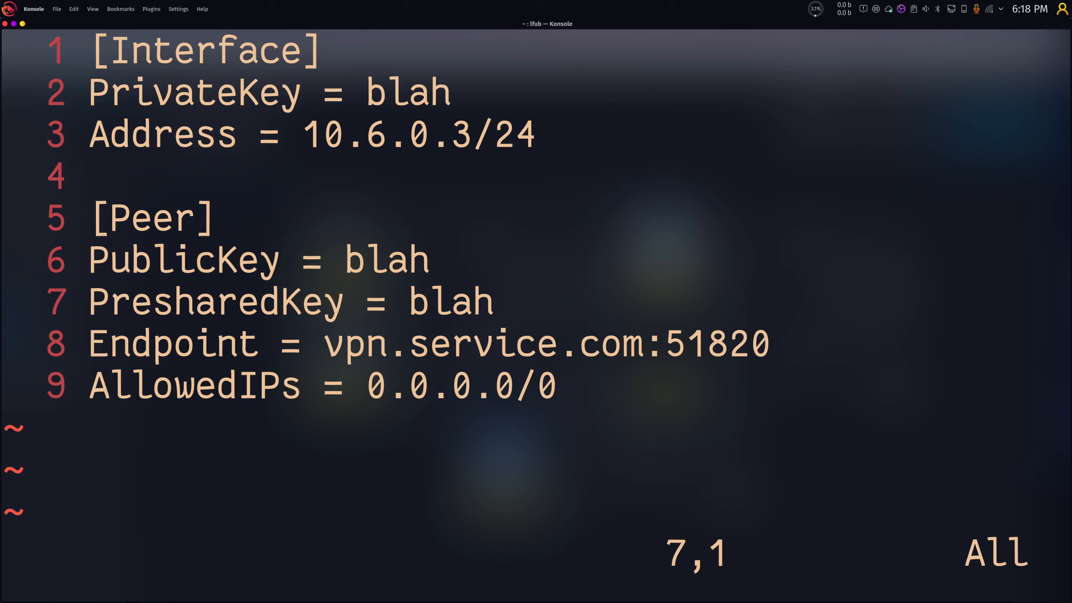
# Walk through the PresharedKey, Endpoint and AllowedIPs lines of wireguard.conf in vim.
pyautogui.press('v')
pyautogui.press('j')
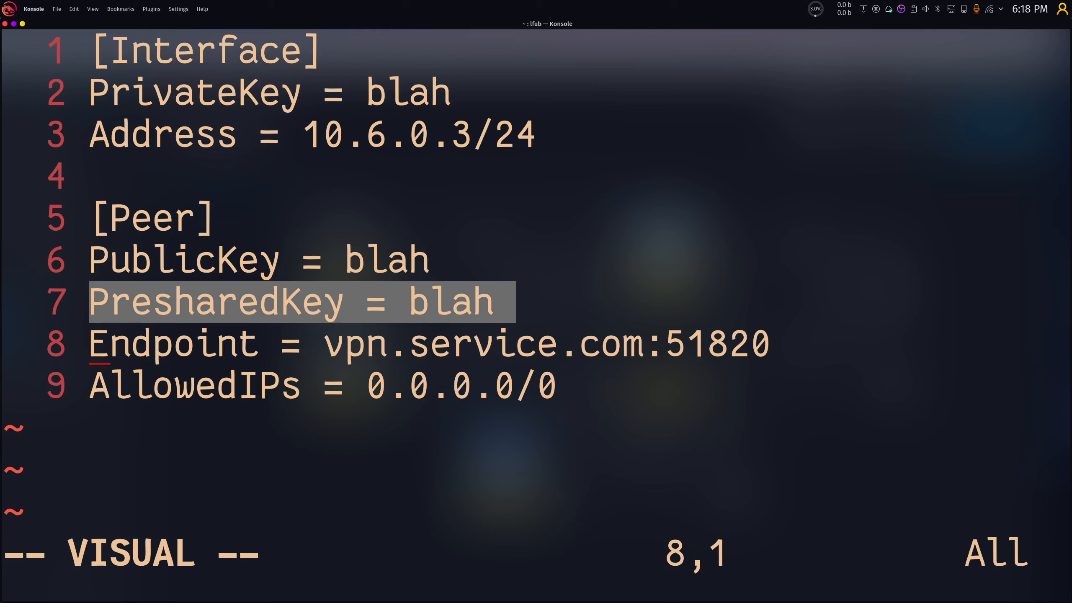
pyautogui.press('Escape')
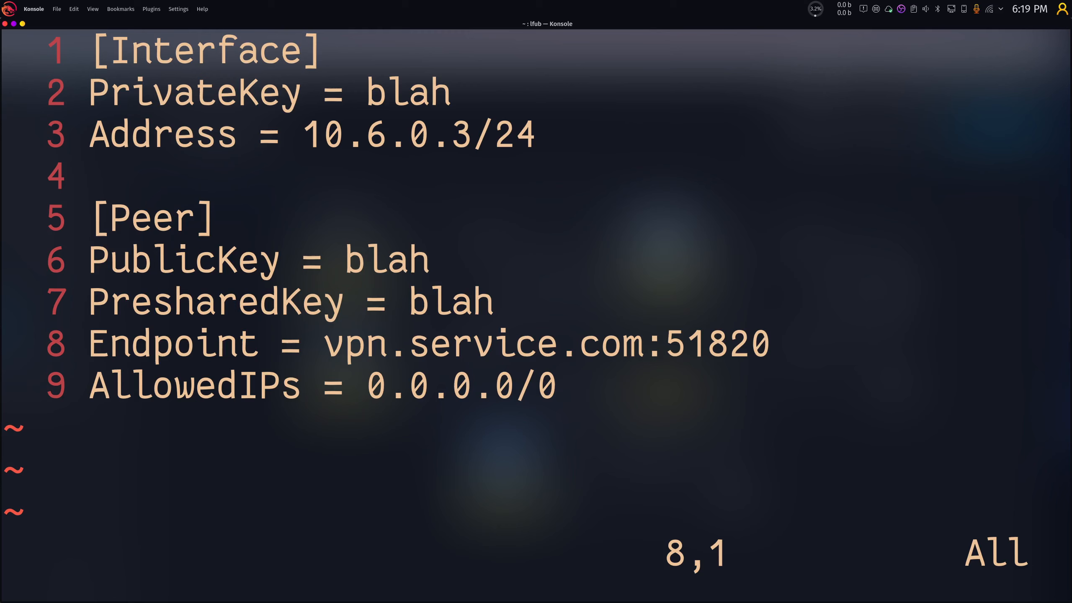
pyautogui.press('w')
pyautogui.press('j')
pyautogui.press('$')
pyautogui.press('k')
pyautogui.press('l')
pyautogui.press('l')
pyautogui.press('l')
pyautogui.press('l')
pyautogui.press('l')
pyautogui.press('l')
pyautogui.press('l')
pyautogui.press('l')
pyautogui.press('l')
pyautogui.press('l')
pyautogui.press('j')
pyautogui.press('k')
pyautogui.press('k')
pyautogui.press('k')
pyautogui.press('k')
pyautogui.press('k')
pyautogui.press('k')
# Undo a trial edit on the Address line, quit with :q!, and restore normal text size.
pyautogui.hotkey('shift', 'i')
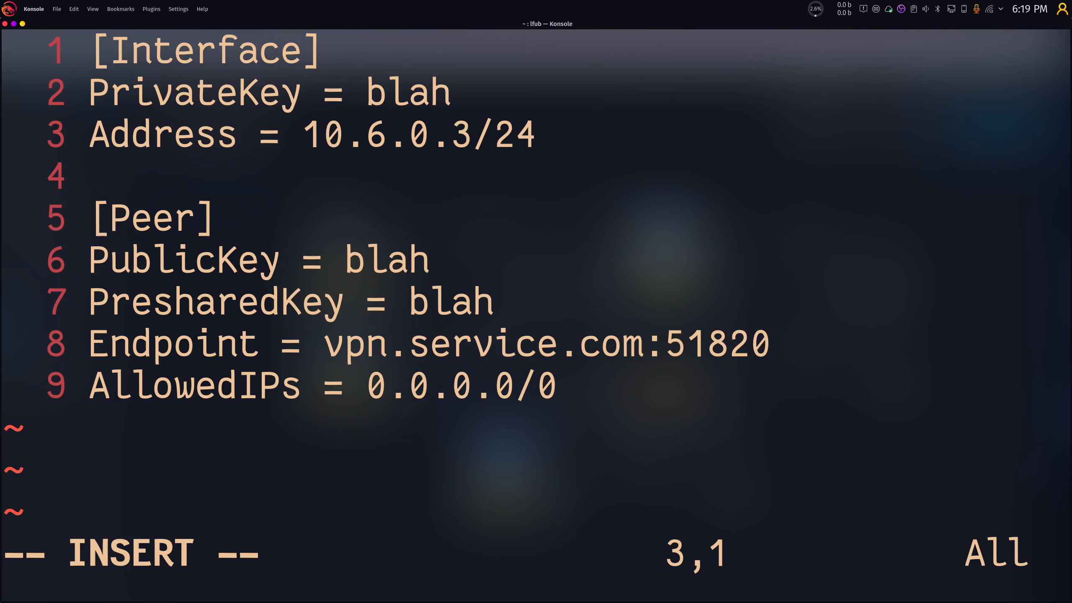
pyautogui.write('::')
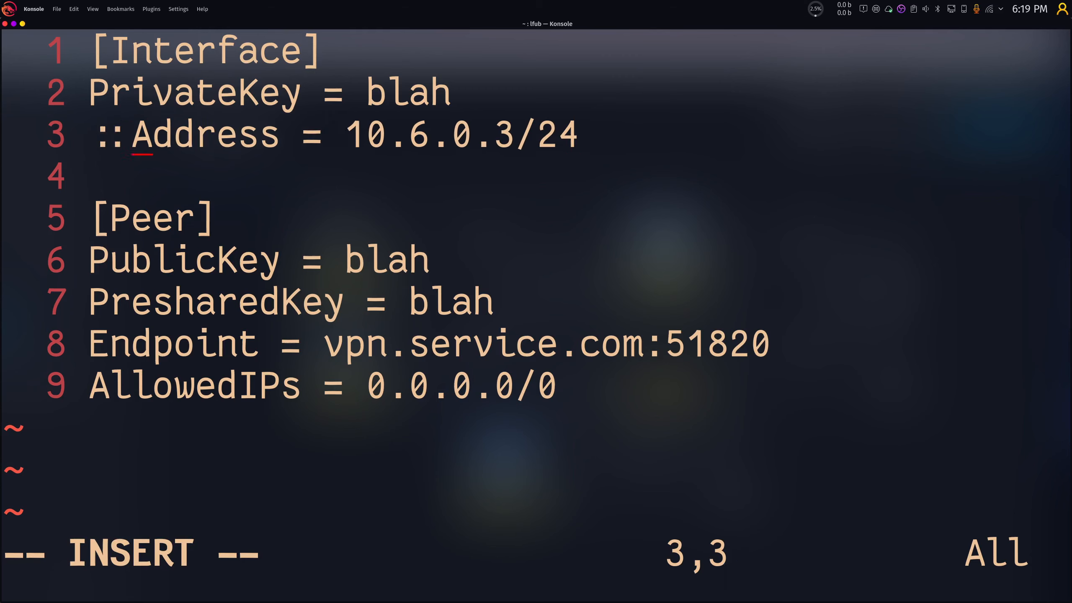
pyautogui.write('00')
pyautogui.press('BackSpace')
pyautogui.press('BackSpace')
pyautogui.press('BackSpace')
pyautogui.press('BackSpace')
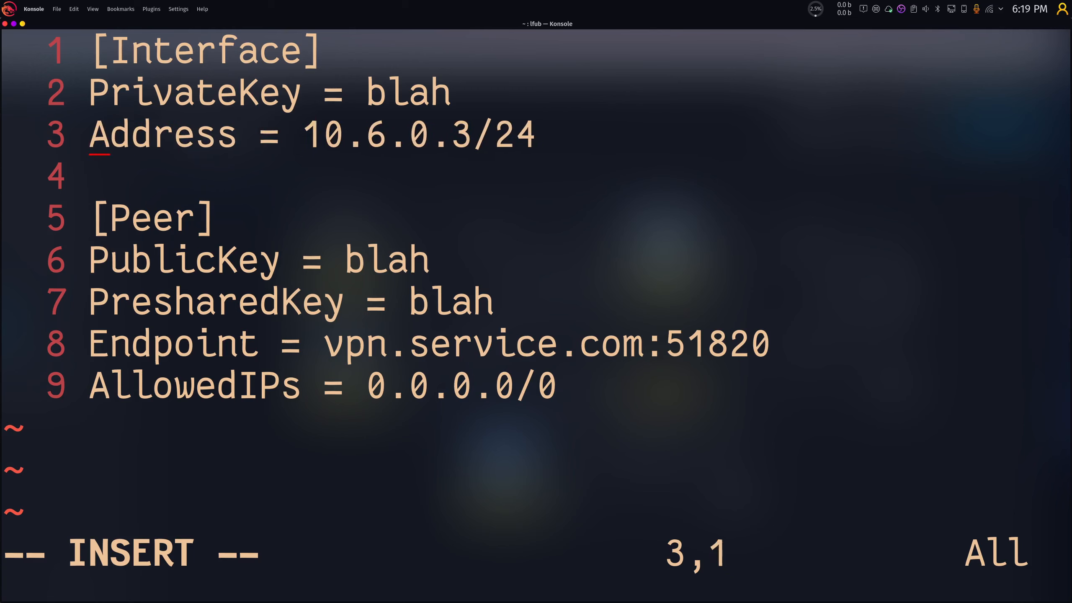
pyautogui.press('Escape')
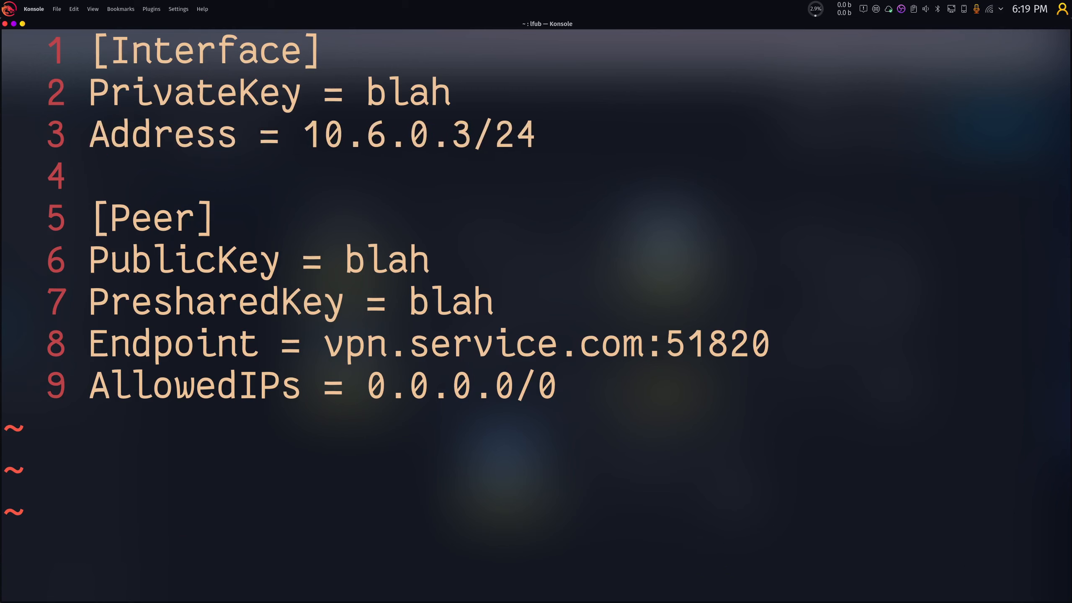
pyautogui.press('j')
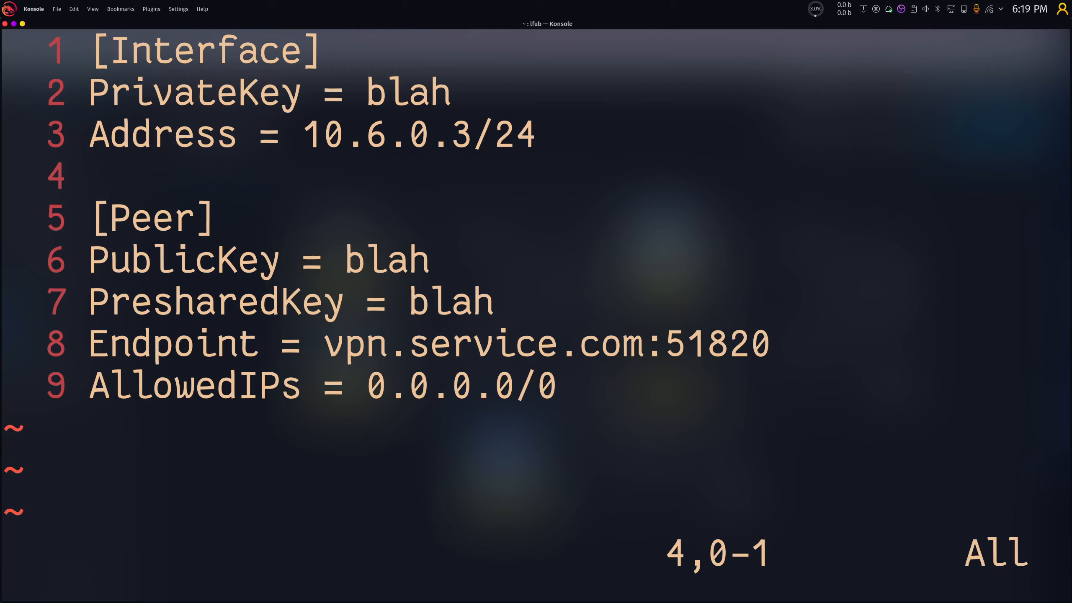
pyautogui.write(':')
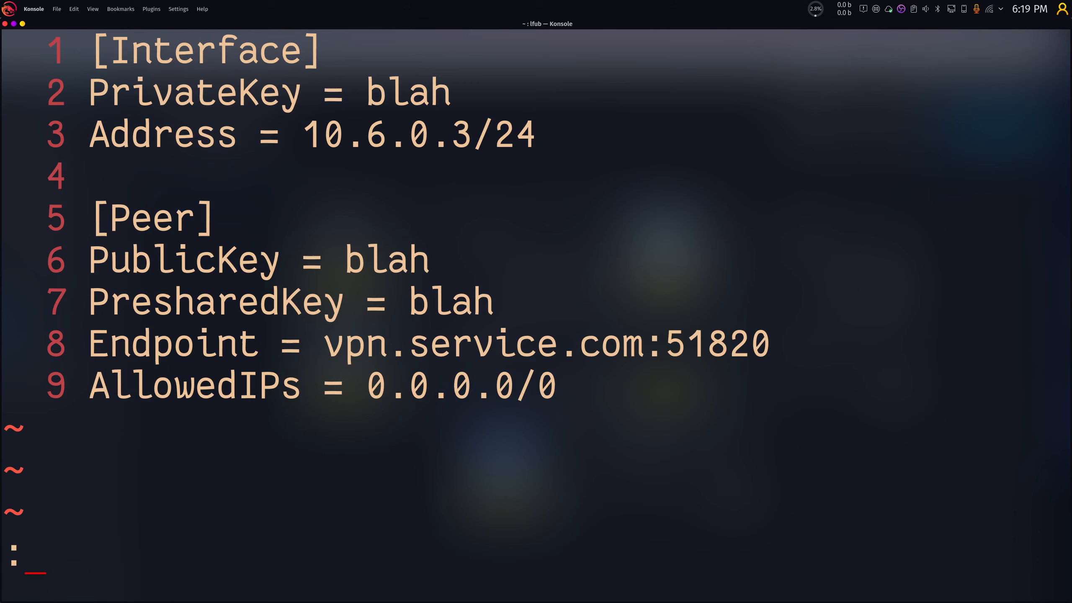
pyautogui.write('q!')
pyautogui.press('Return')
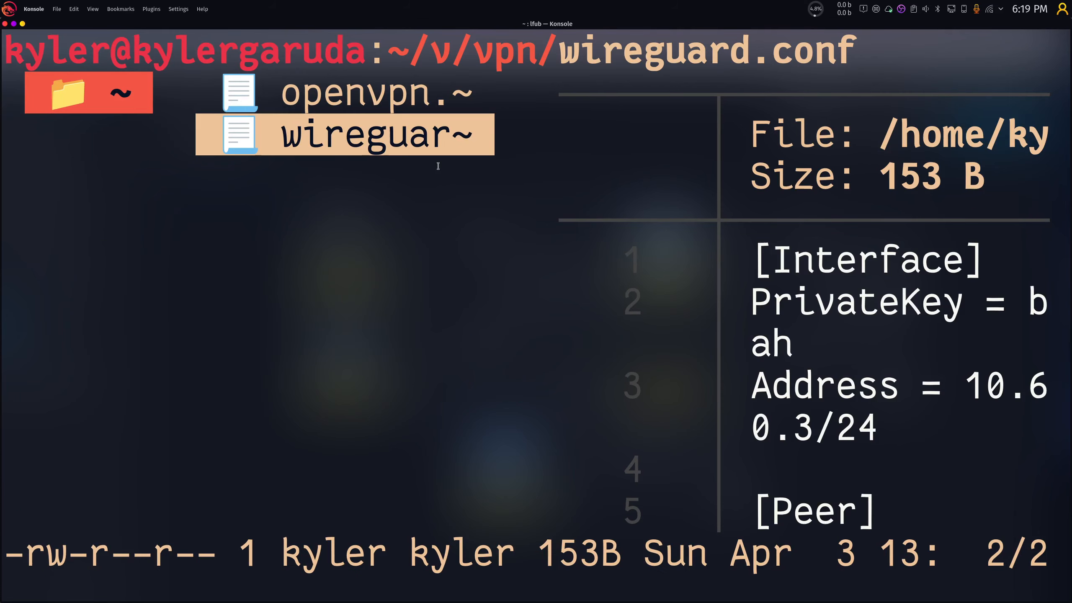
pyautogui.hotkey('ctrl', '-')
pyautogui.hotkey('ctrl', '-')
pyautogui.hotkey('ctrl', '-')
pyautogui.hotkey('ctrl', '-')
pyautogui.hotkey('ctrl', '-')
pyautogui.hotkey('ctrl', '-')
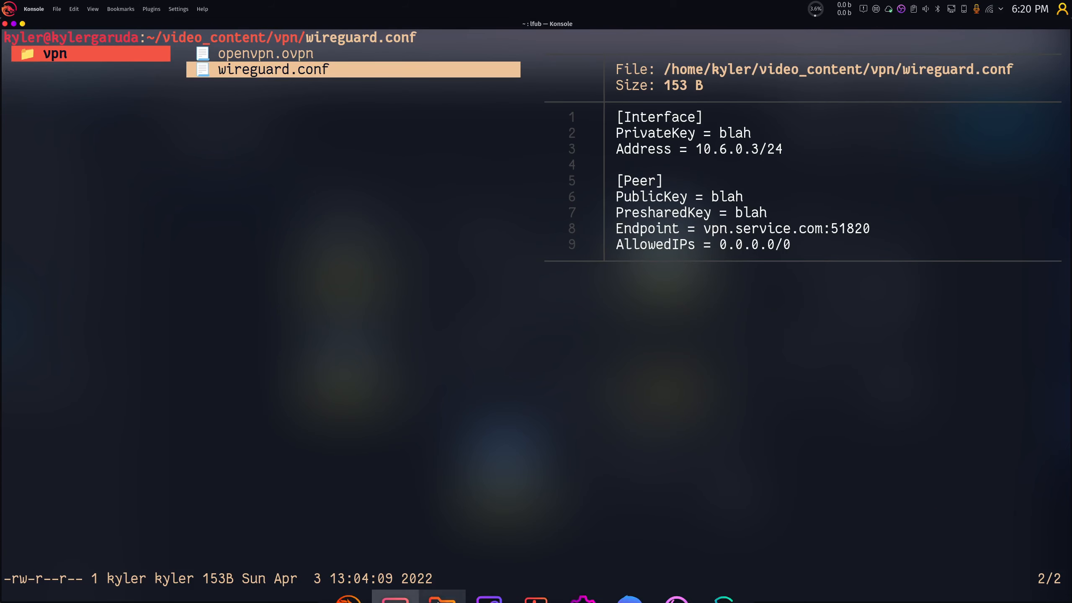
pyautogui.click(724, 584)
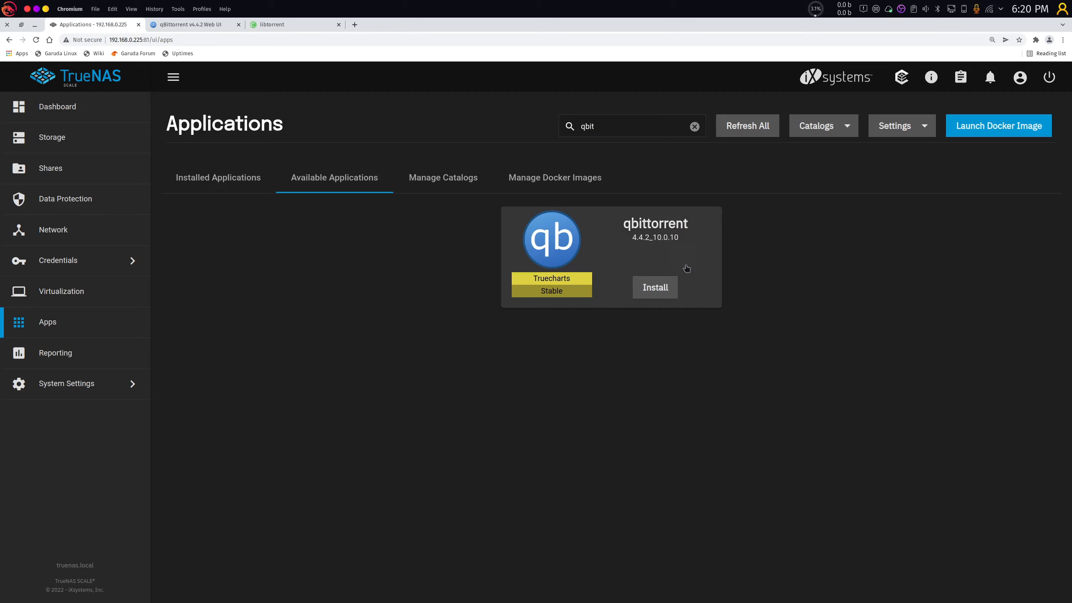
# Start installing qbittorrent and paste qbittorrent as the Application Name.
pyautogui.click(669, 286)
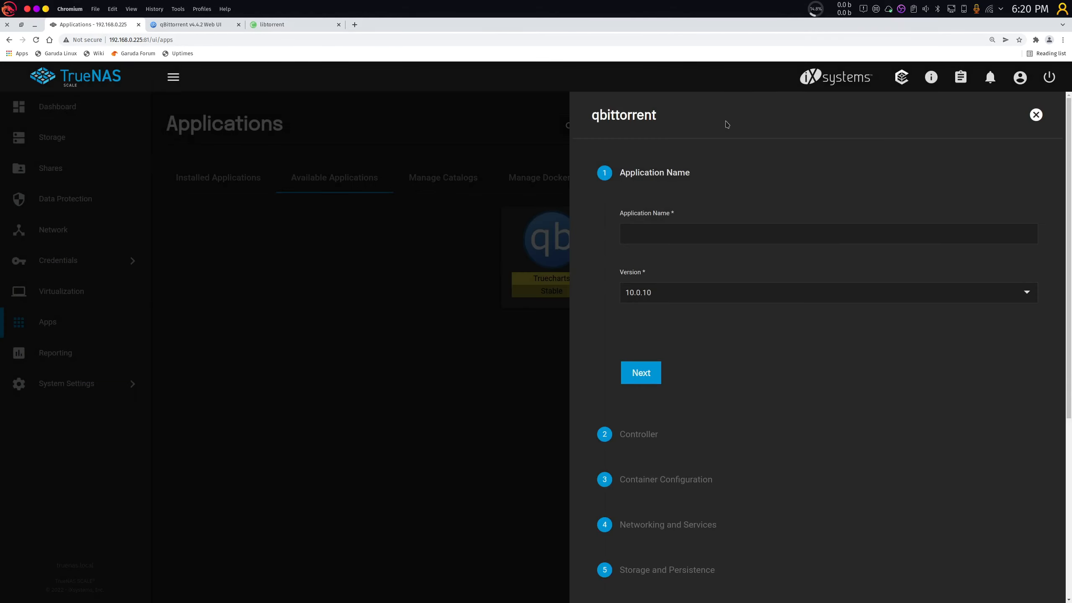
pyautogui.doubleClick(625, 114)
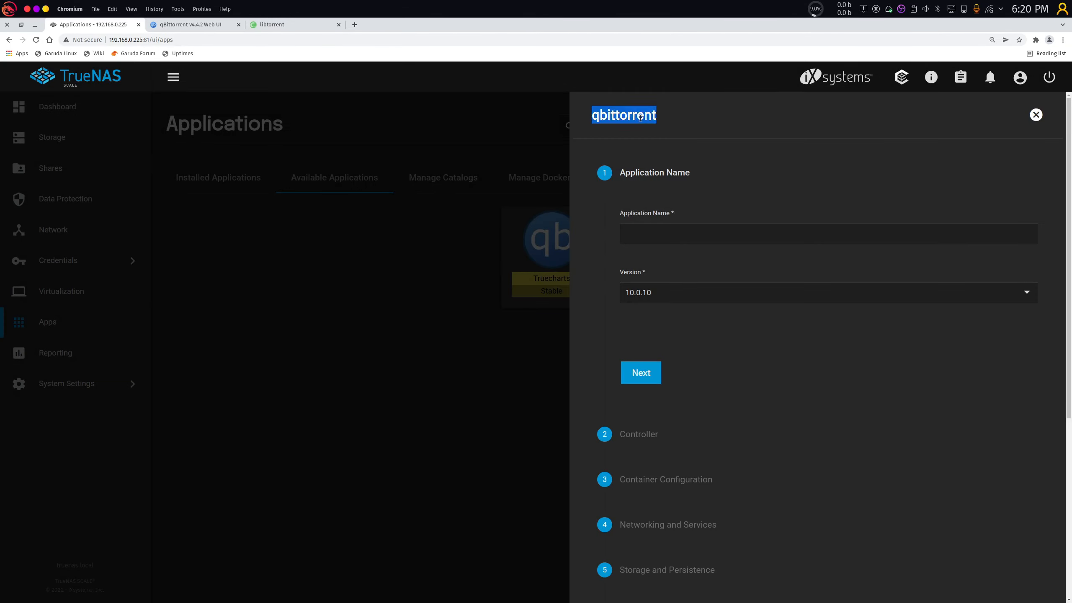
pyautogui.hotkey('ctrl', 'c')
pyautogui.click(680, 250)
pyautogui.hotkey('ctrl', 'v')
# Advance through every setup step to Addons and open the VPN type choices.
pyautogui.click(653, 372)
pyautogui.click(684, 373)
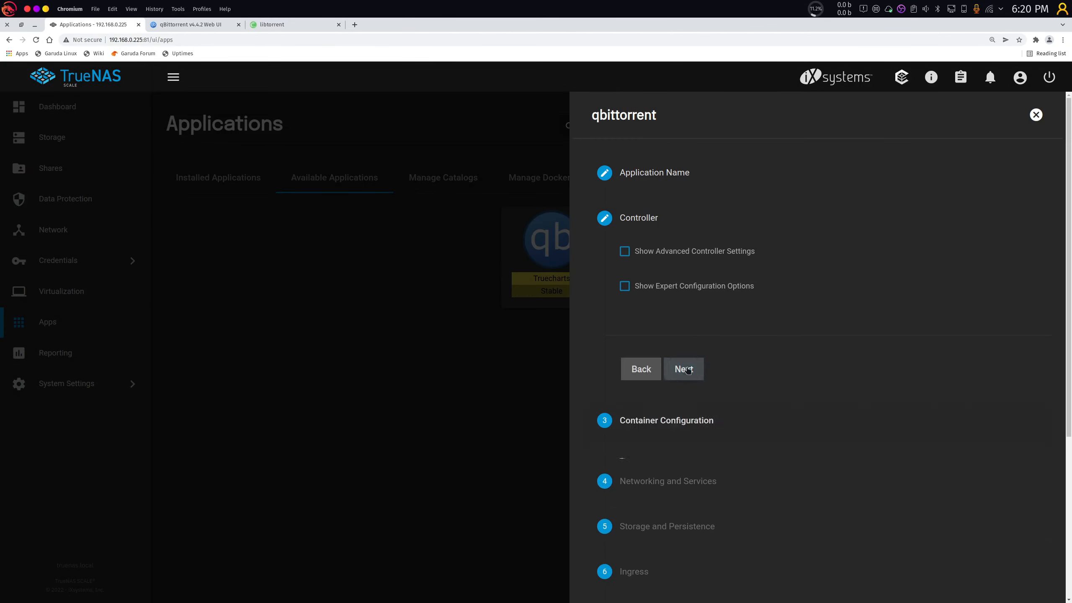
pyautogui.click(684, 472)
pyautogui.scroll(-6, 698, 417)
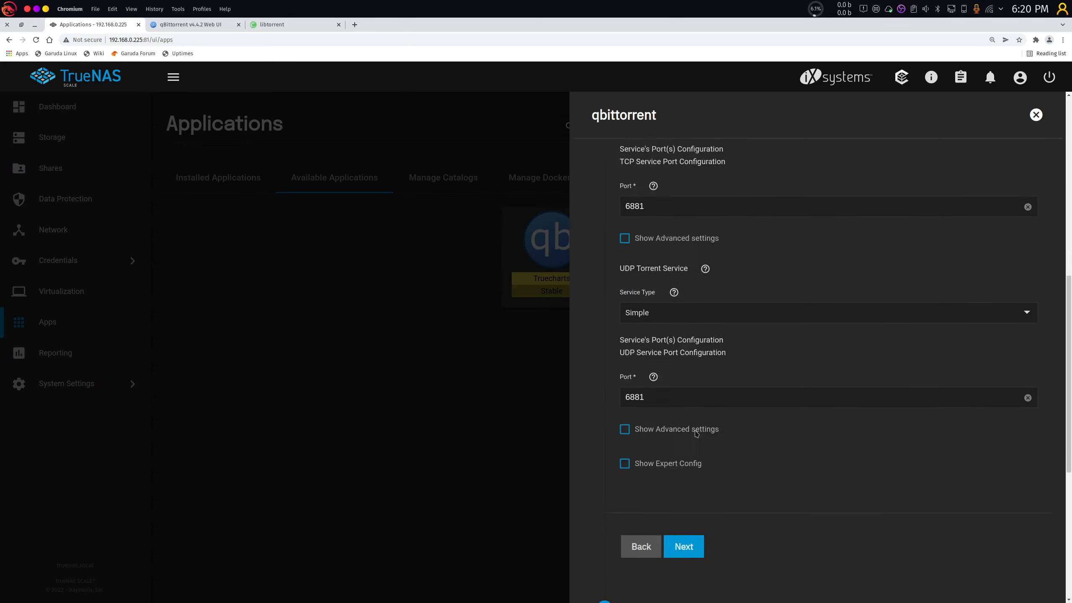
pyautogui.click(694, 480)
pyautogui.click(693, 267)
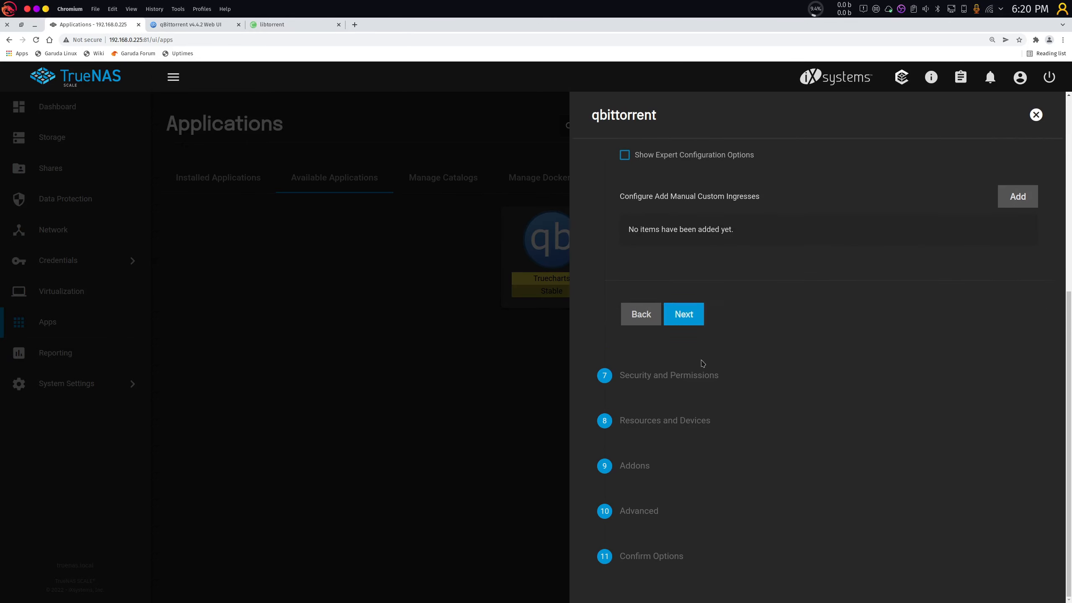
pyautogui.click(684, 314)
pyautogui.scroll(-5, 697, 450)
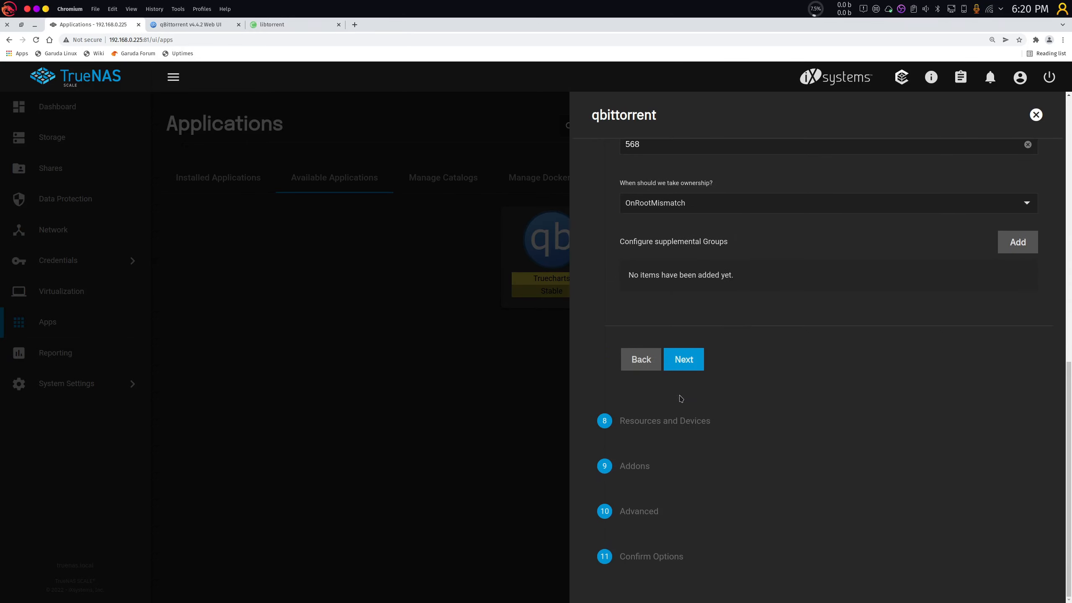
pyautogui.click(684, 360)
pyautogui.click(686, 405)
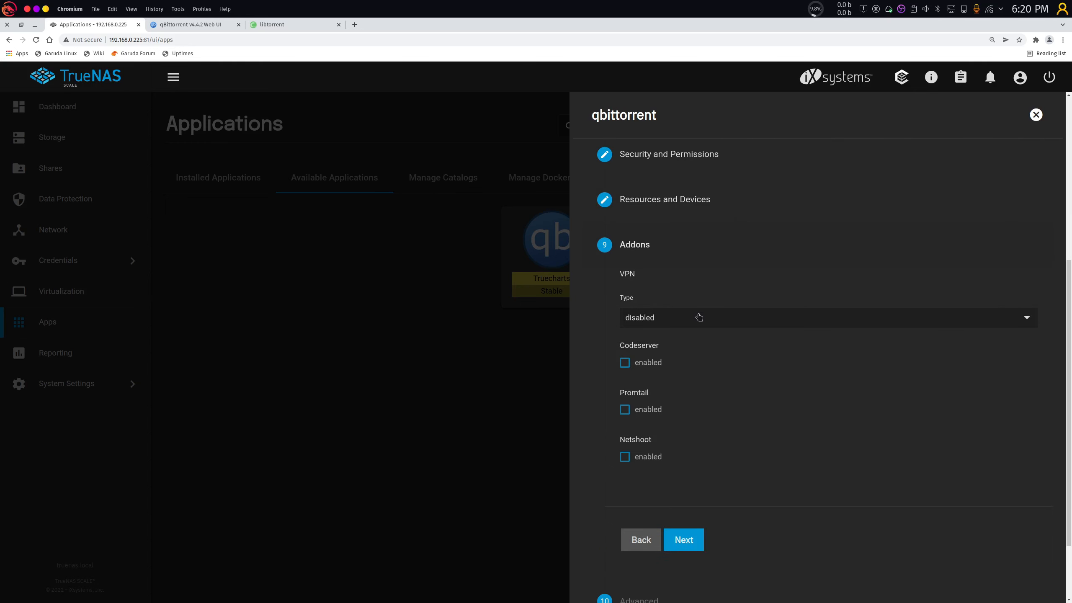
pyautogui.click(674, 322)
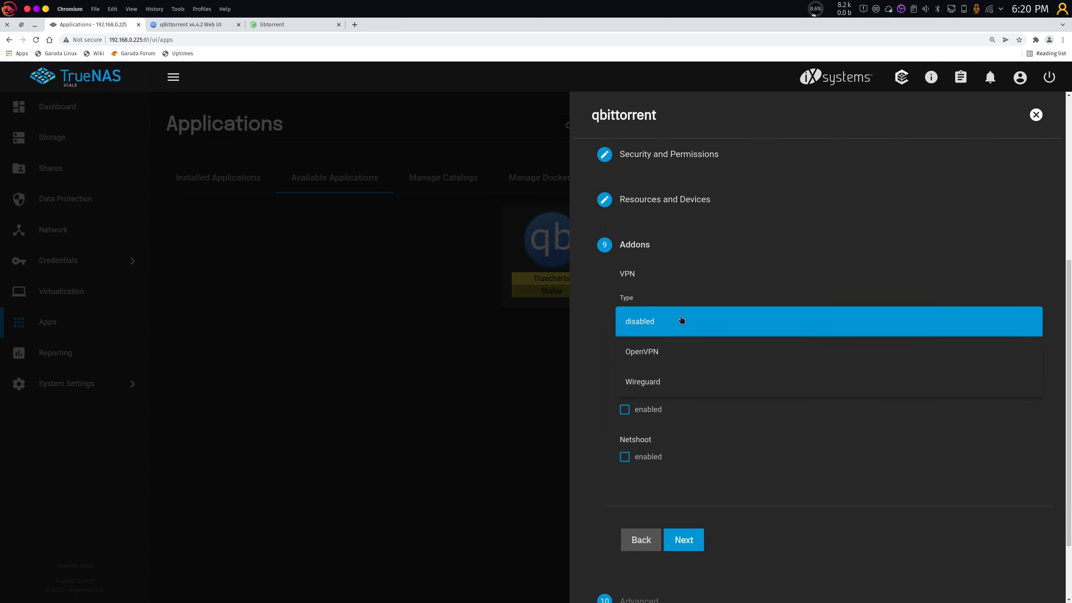
# Choose Wireguard and add excluded IPv4 networks 192.168.0.0/24 and 172.16.0.0/16.
pyautogui.click(680, 382)
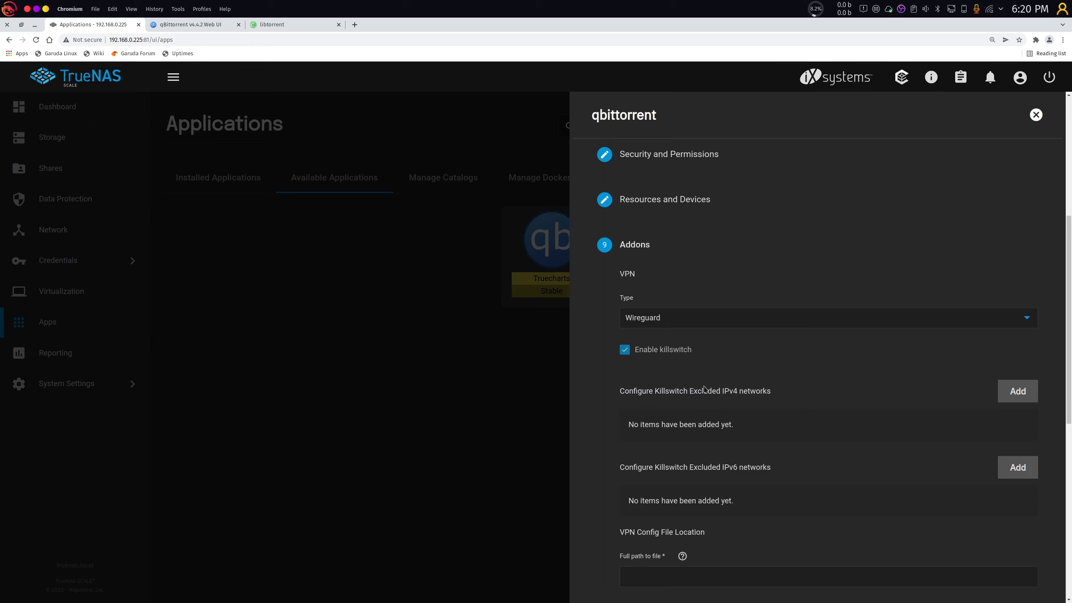
pyautogui.scroll(-2, 977, 397)
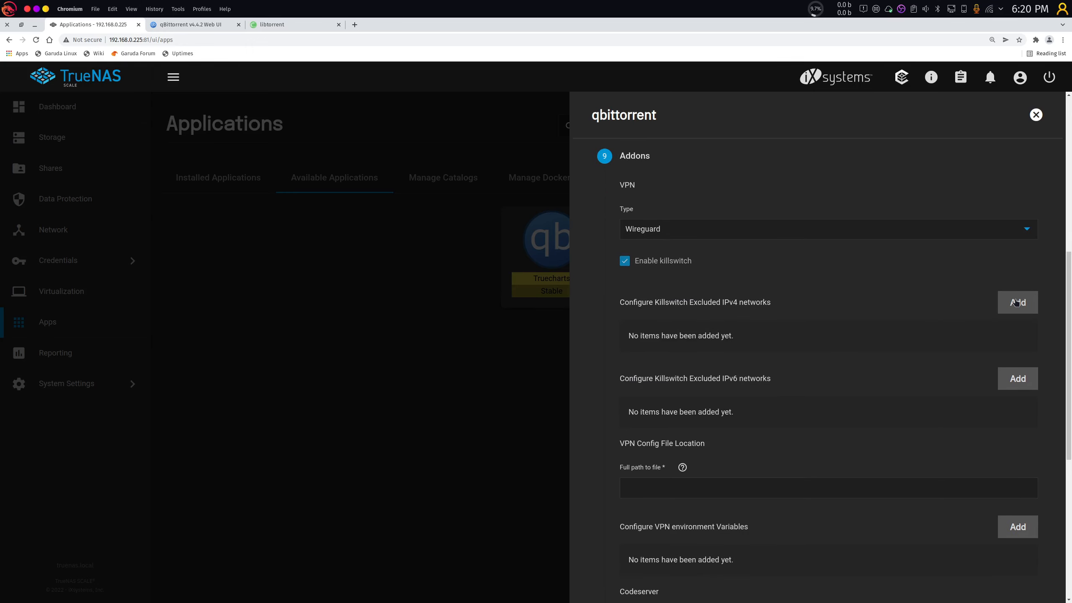
pyautogui.click(1017, 303)
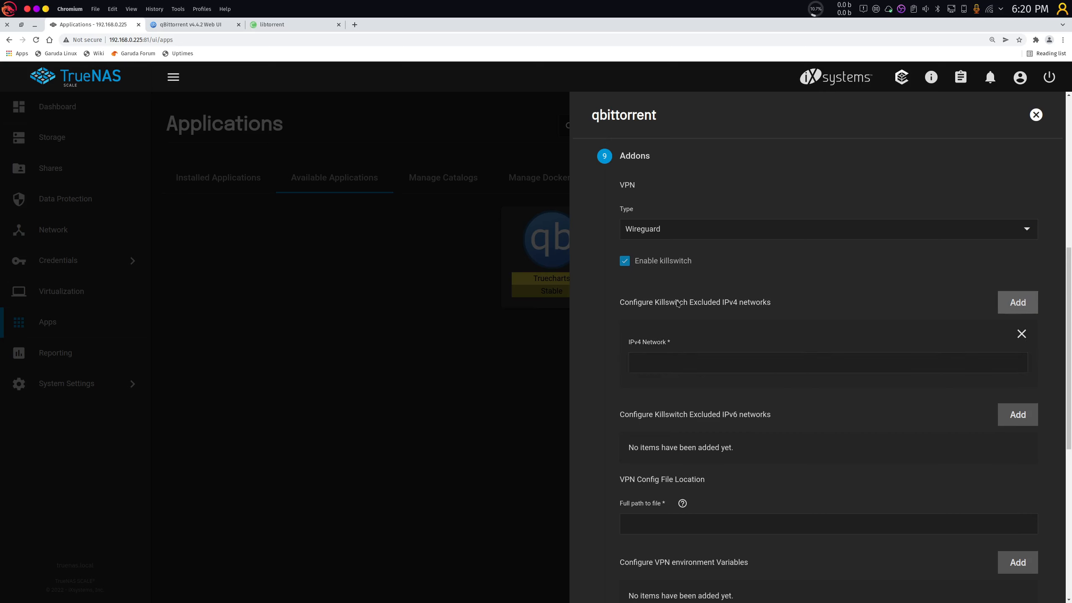
pyautogui.click(646, 302)
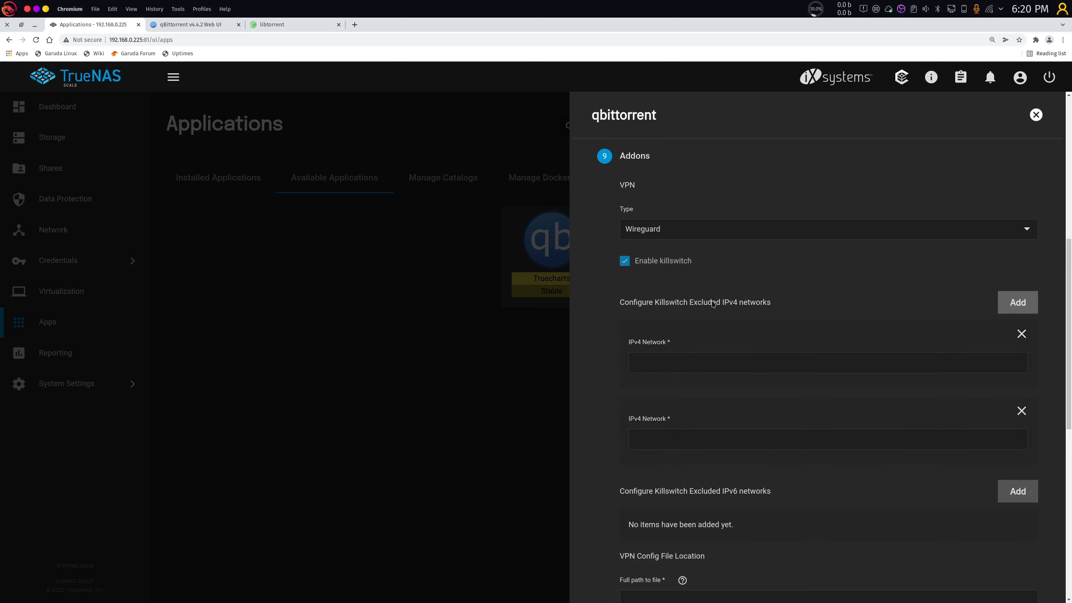
pyautogui.tripleClick(774, 312)
pyautogui.click(689, 357)
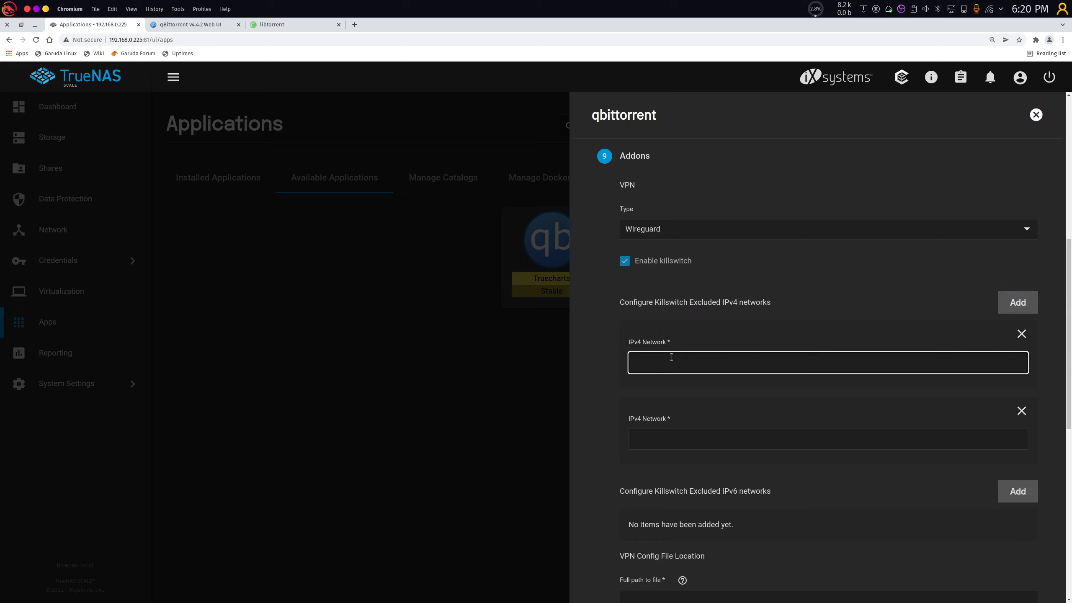
pyautogui.write('192.168.0.0/243')
pyautogui.press('Tab')
pyautogui.press('Tab')
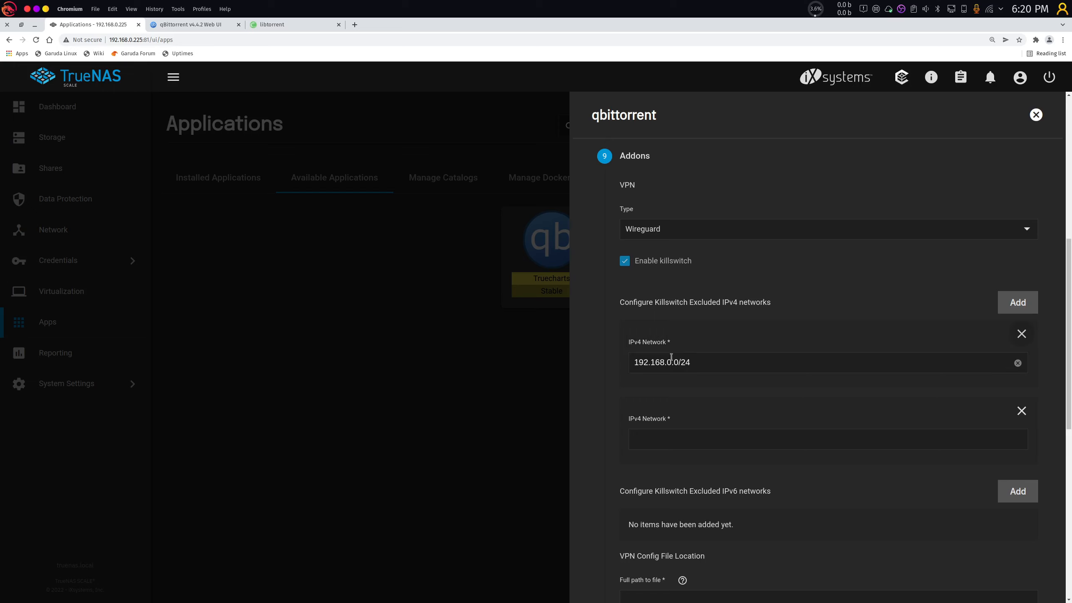
pyautogui.write('172.16')
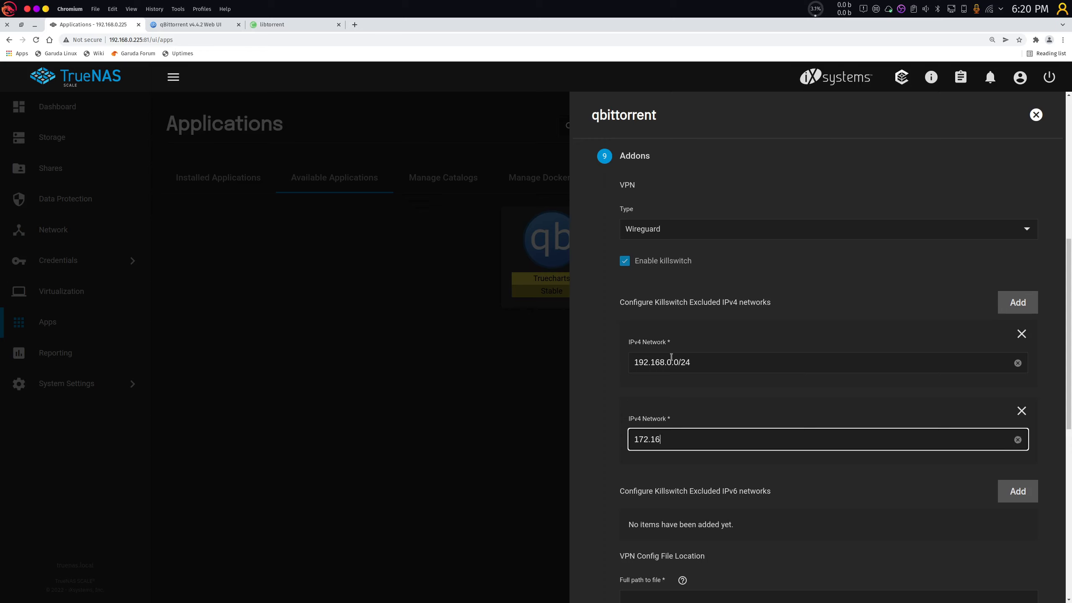
pyautogui.write('.0.0/15')
# Adjust page zoom and scroll down to review the killswitch network entries.
pyautogui.hotkey('ctrl', '+')
pyautogui.hotkey('ctrl', '+')
pyautogui.hotkey('ctrl', '+')
pyautogui.hotkey('ctrl', '+')
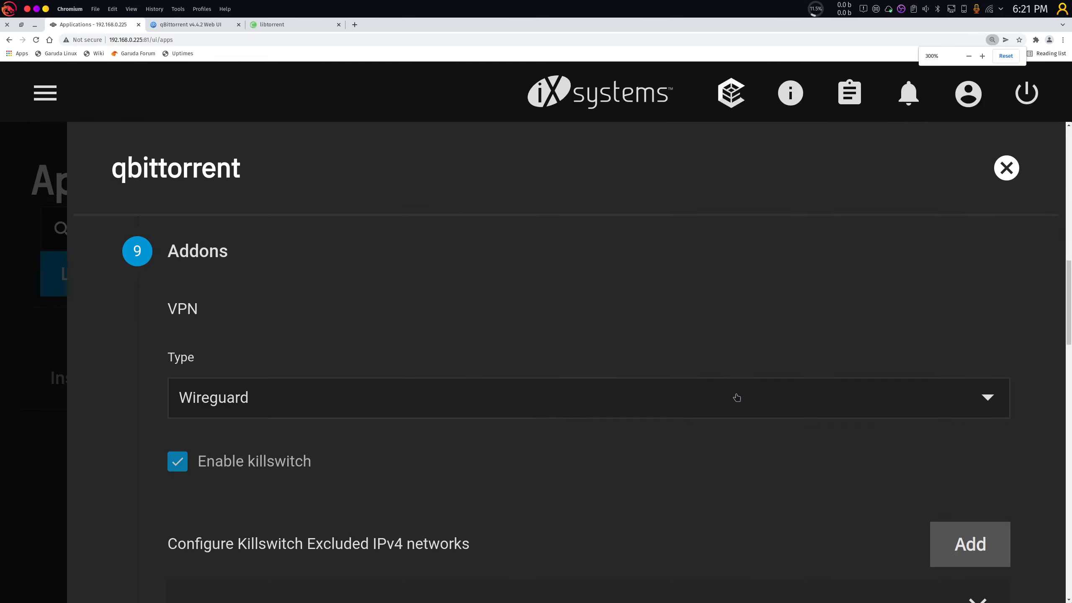
pyautogui.hotkey('ctrl', '-')
pyautogui.hotkey('ctrl', '-')
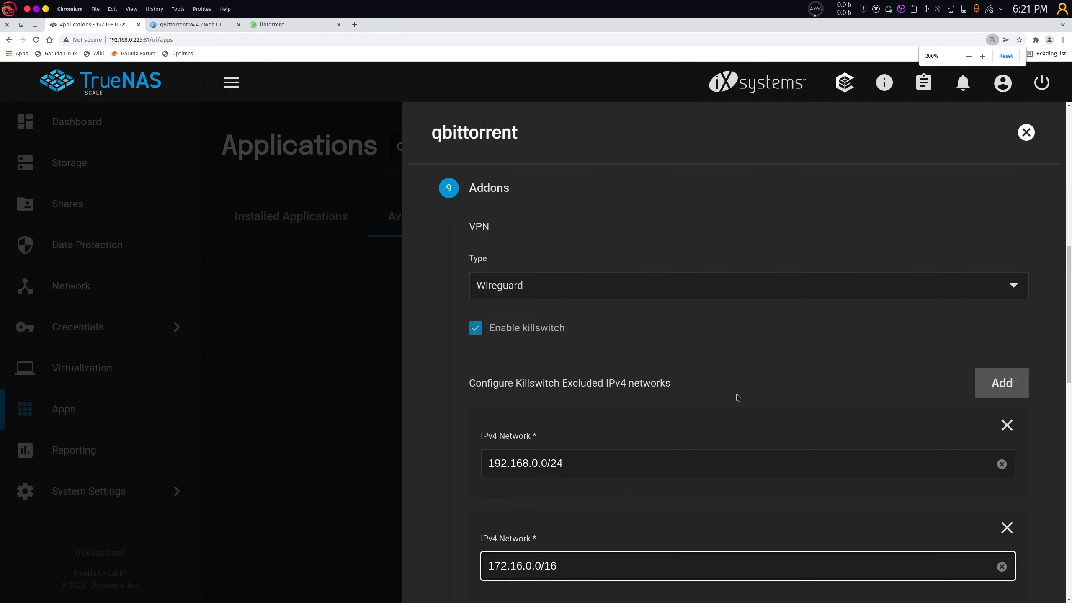
pyautogui.scroll(-1, 740, 389)
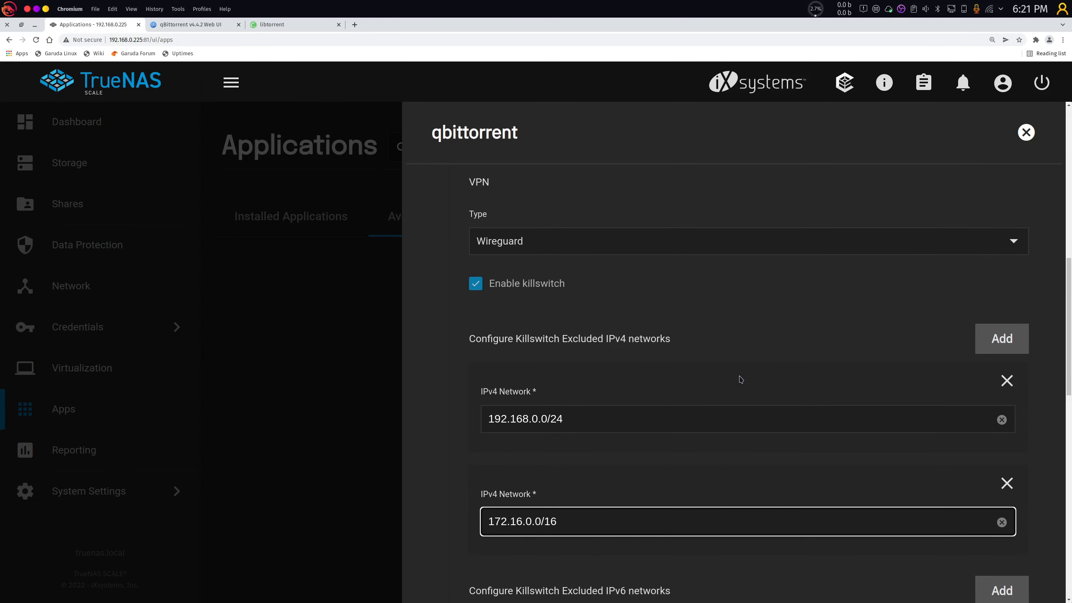
pyautogui.scroll(-2, 741, 380)
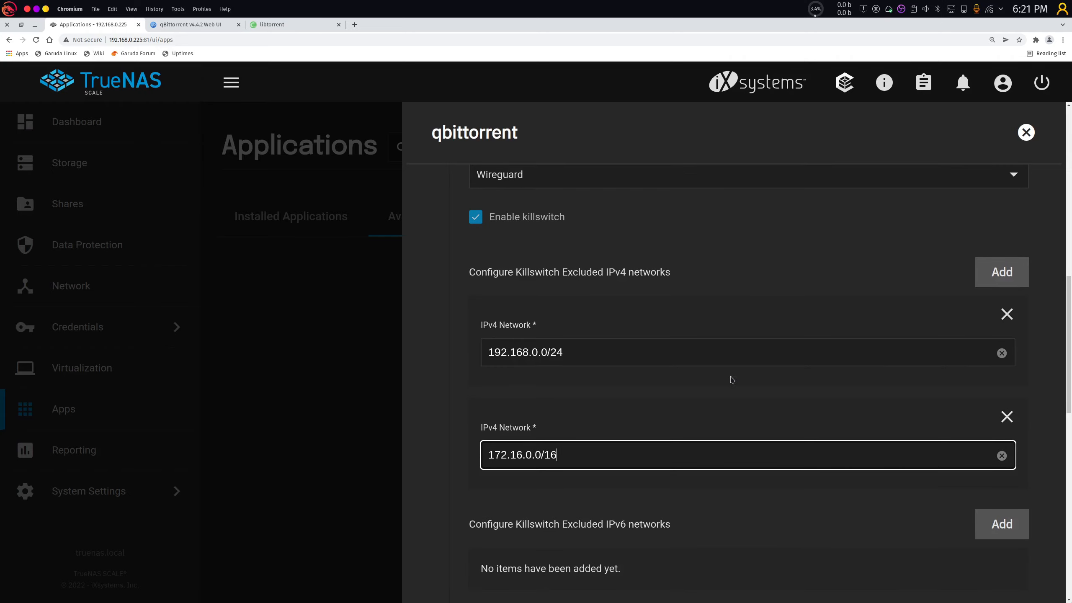
pyautogui.scroll(-2, 734, 381)
pyautogui.hotkey('ctrl', '-')
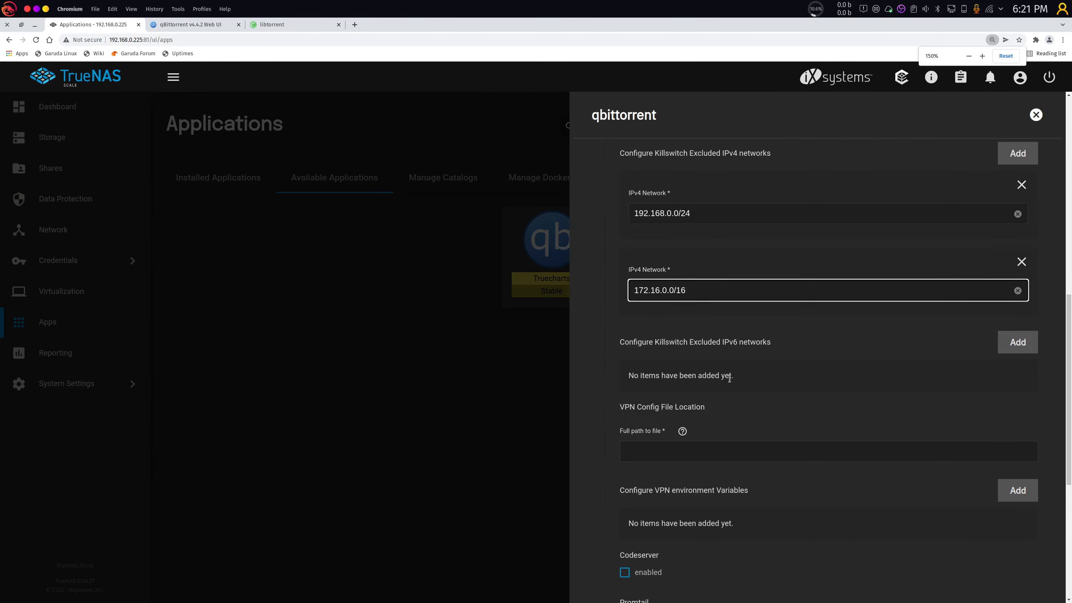
pyautogui.hotkey('ctrl', '+')
pyautogui.scroll(3, 730, 376)
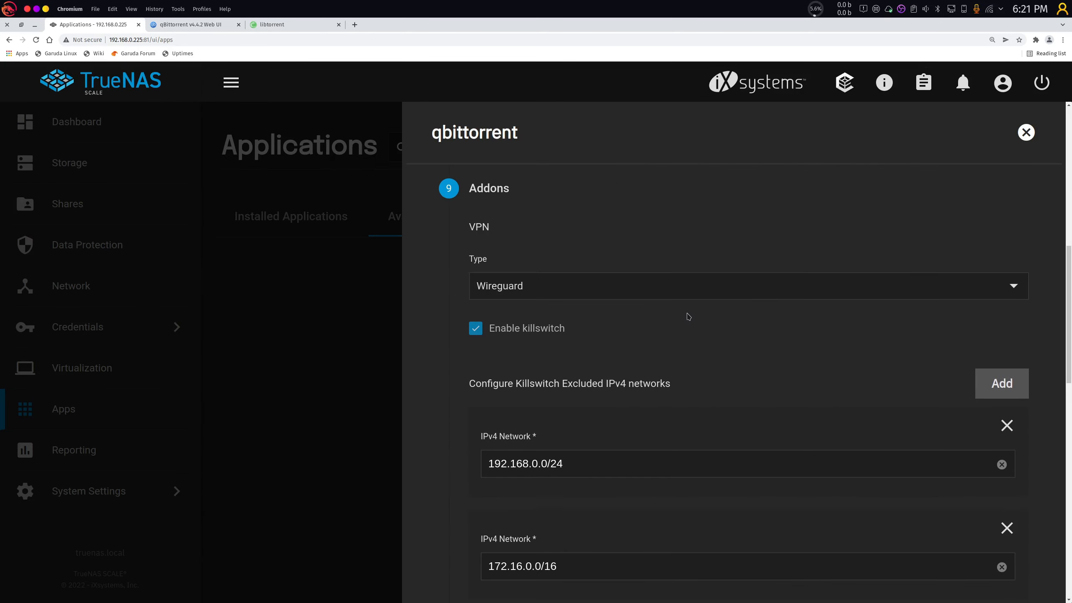
pyautogui.scroll(-1, 606, 332)
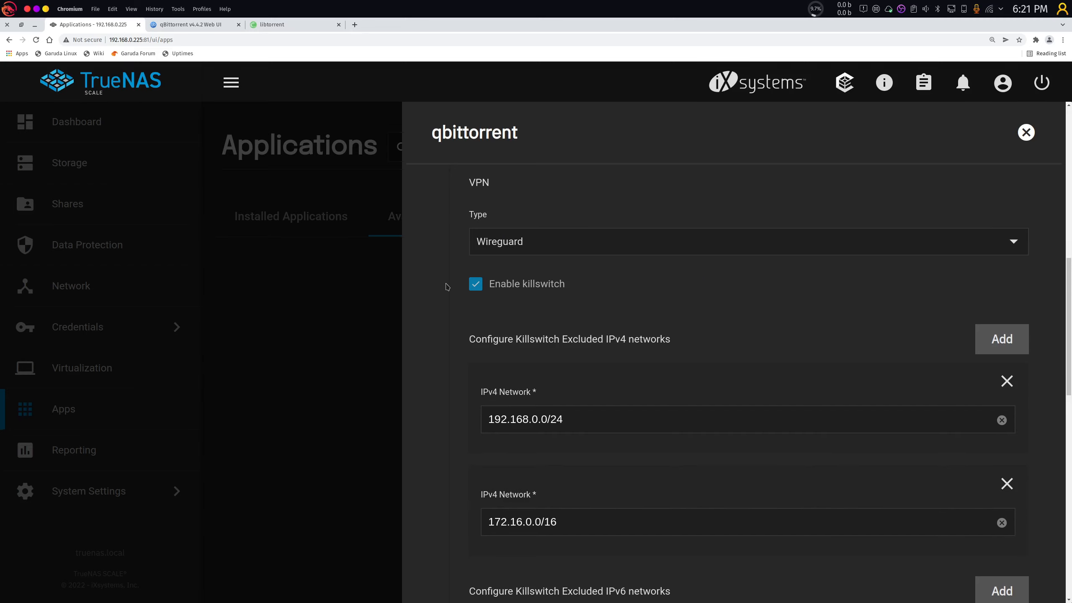
pyautogui.scroll(-3, 605, 286)
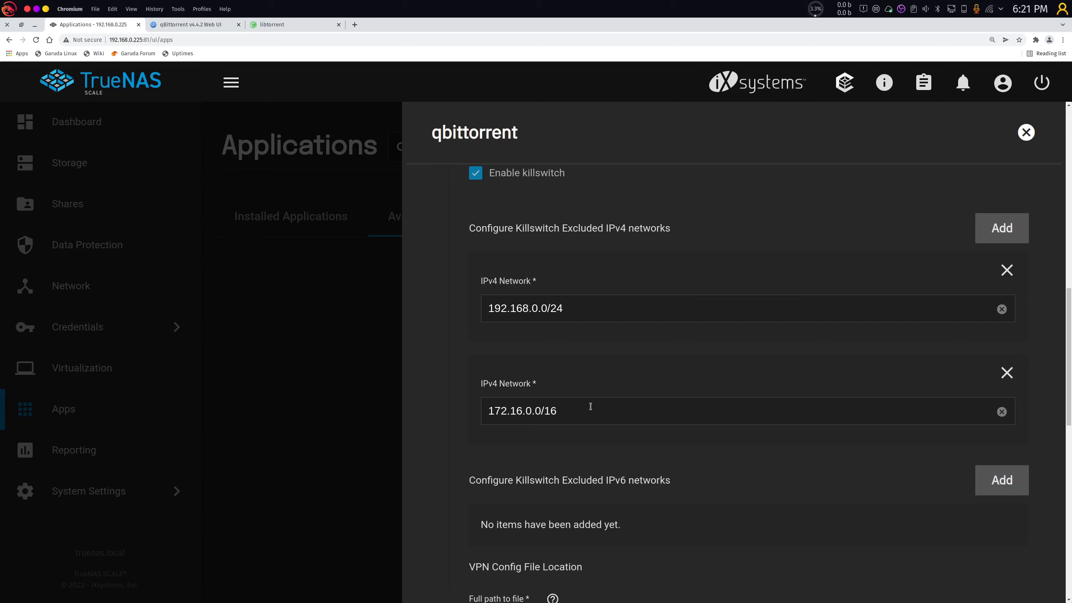
pyautogui.scroll(-6, 639, 388)
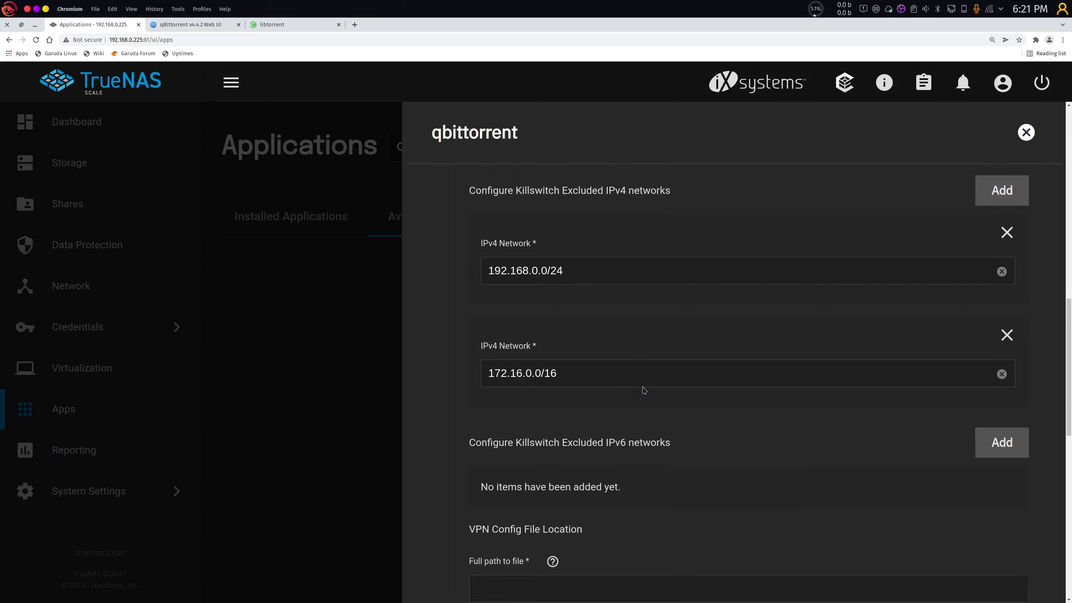
pyautogui.scroll(-1, 638, 387)
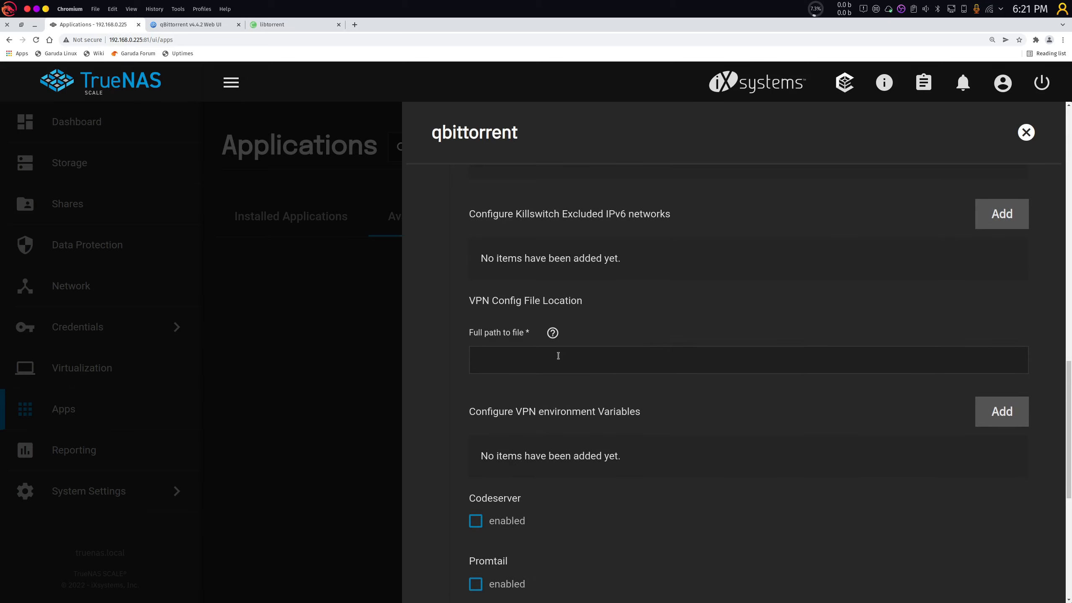
# Enter /mnt/tank/vpn/wireguard as the VPN config file path and open a terminal window.
pyautogui.click(558, 356)
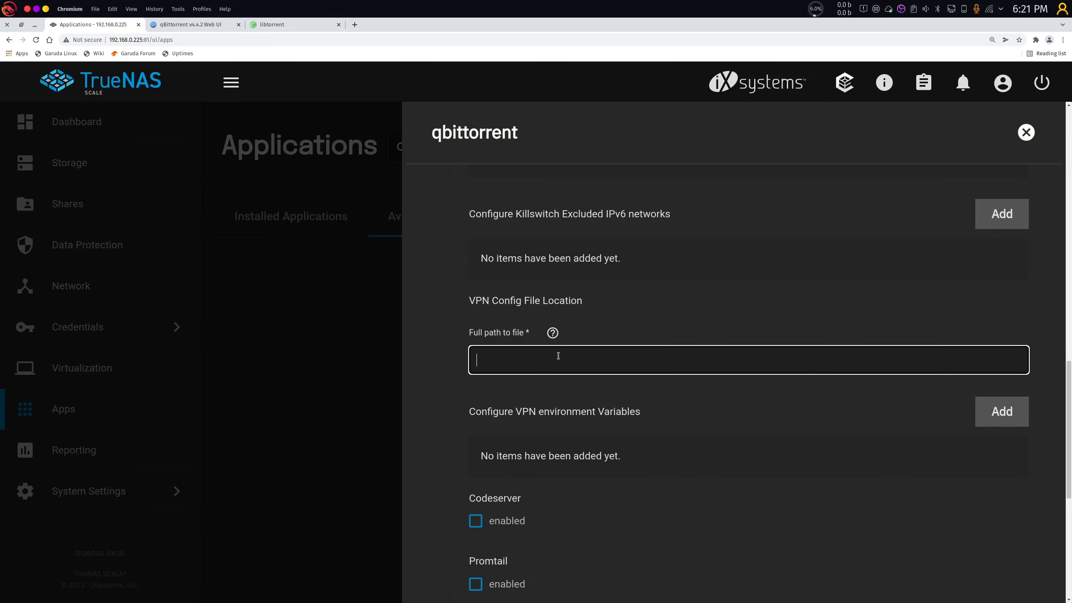
pyautogui.write('/mnt/tank')
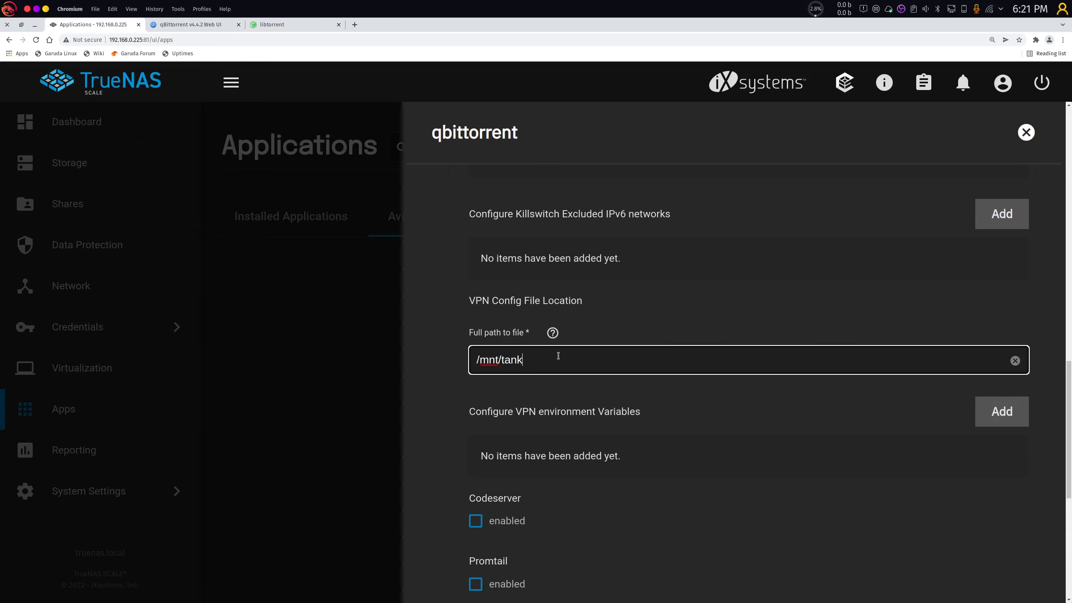
pyautogui.write('/vpn')
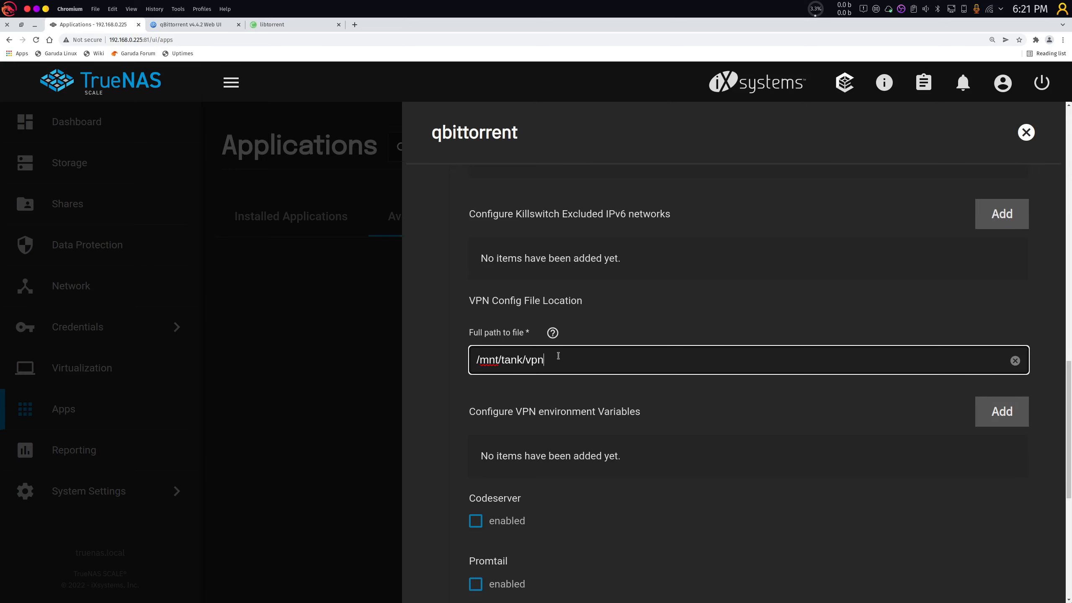
pyautogui.write('/wireguard')
pyautogui.hotkey('ctrl', 'alt', 't')
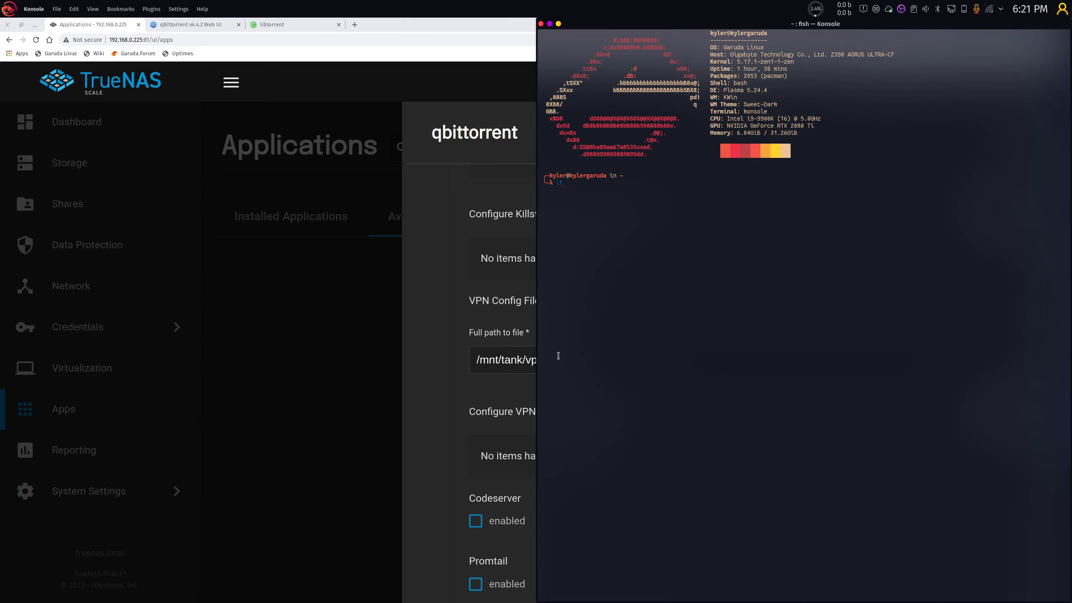
pyautogui.write('lf')
pyautogui.press('Return')
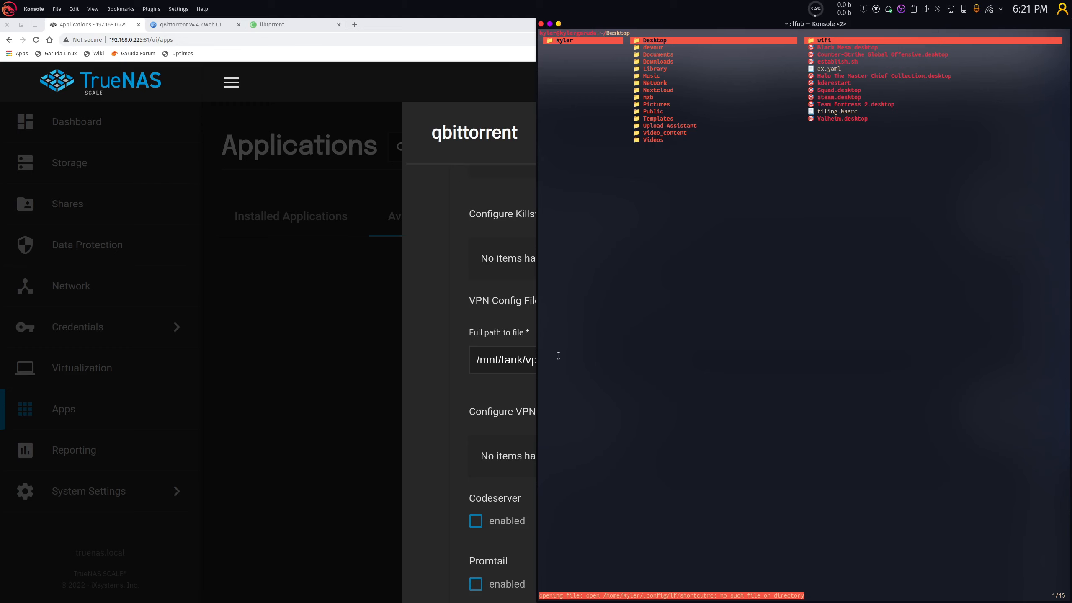
pyautogui.press('Down')
pyautogui.press('Down')
pyautogui.press('Down')
pyautogui.press('Down')
pyautogui.press('Down')
pyautogui.press('Down')
pyautogui.press('Right')
pyautogui.press('Down')
pyautogui.press('Down')
pyautogui.press('Right')
pyautogui.press('Down')
pyautogui.press('Down')
pyautogui.press('Down')
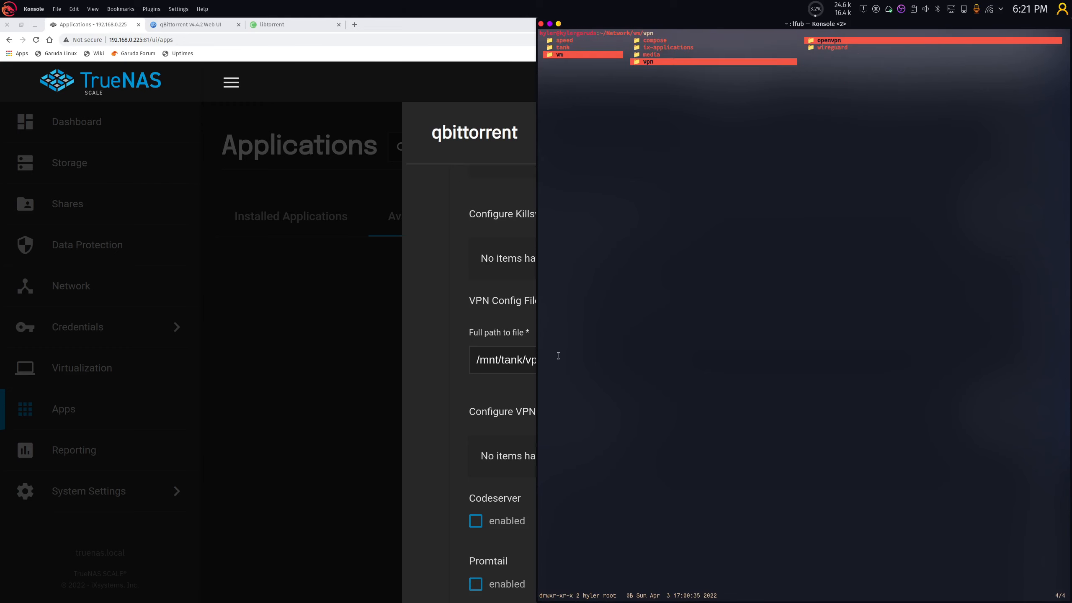
pyautogui.press('Right')
pyautogui.press('Down')
pyautogui.hotkey('alt', 'Tab')
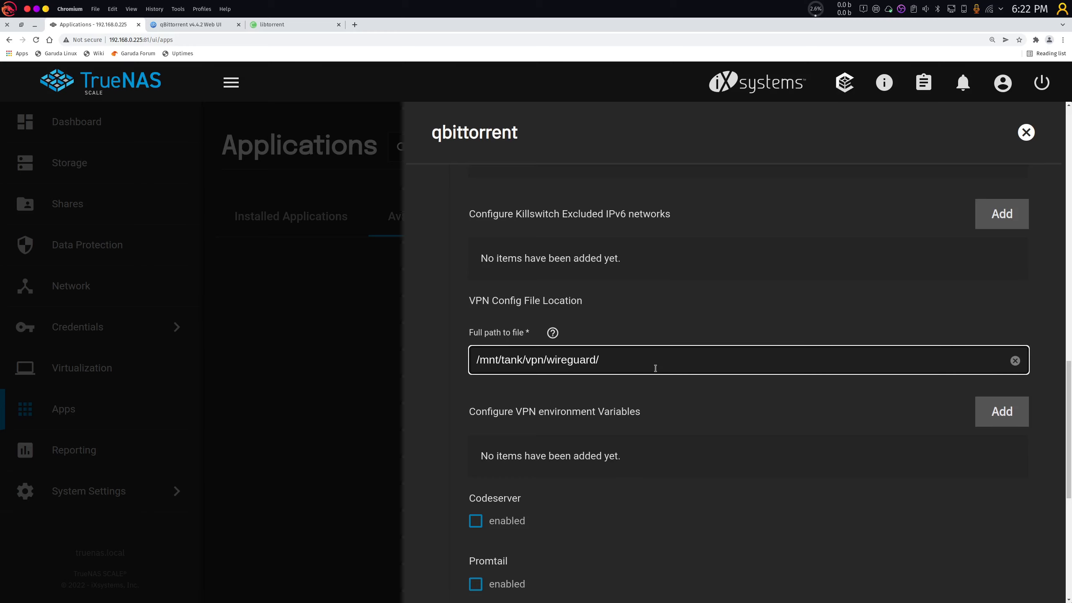
# Complete the VPN config path as /mnt/tank/vpn/wireguard/syncthing.conf.
pyautogui.write('sync')
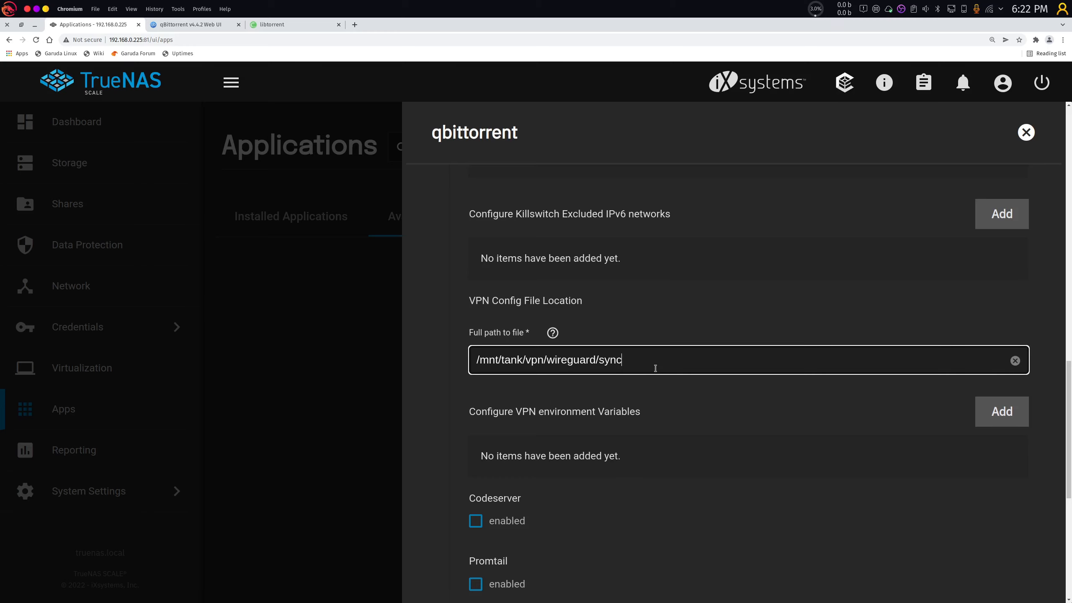
pyautogui.write('thing.conf')
pyautogui.tripleClick(707, 359)
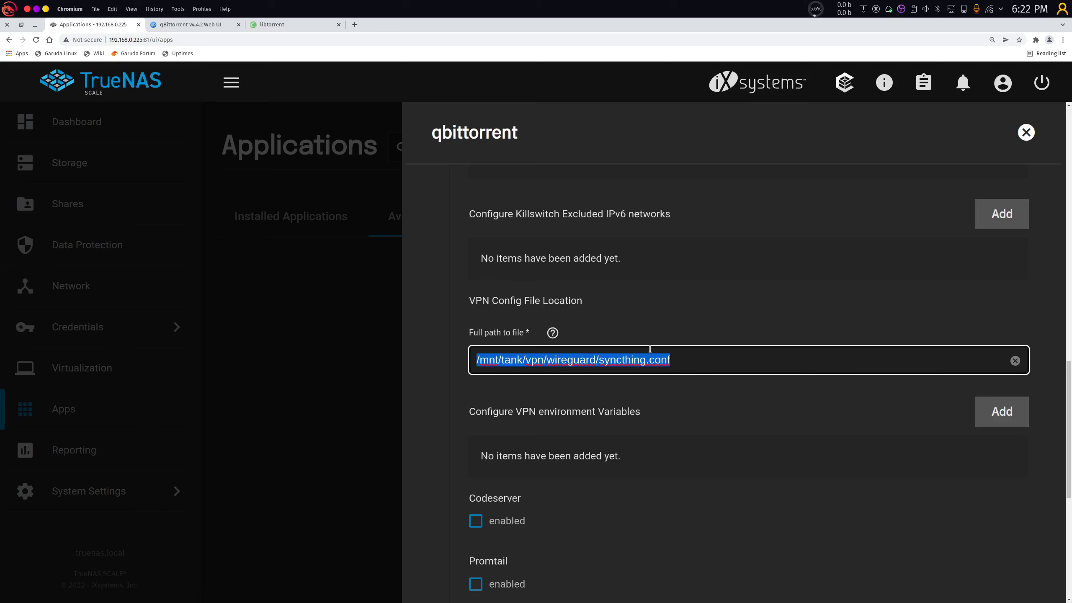
pyautogui.moveTo(707, 358); pyautogui.dragTo(648, 357)
pyautogui.click(722, 363)
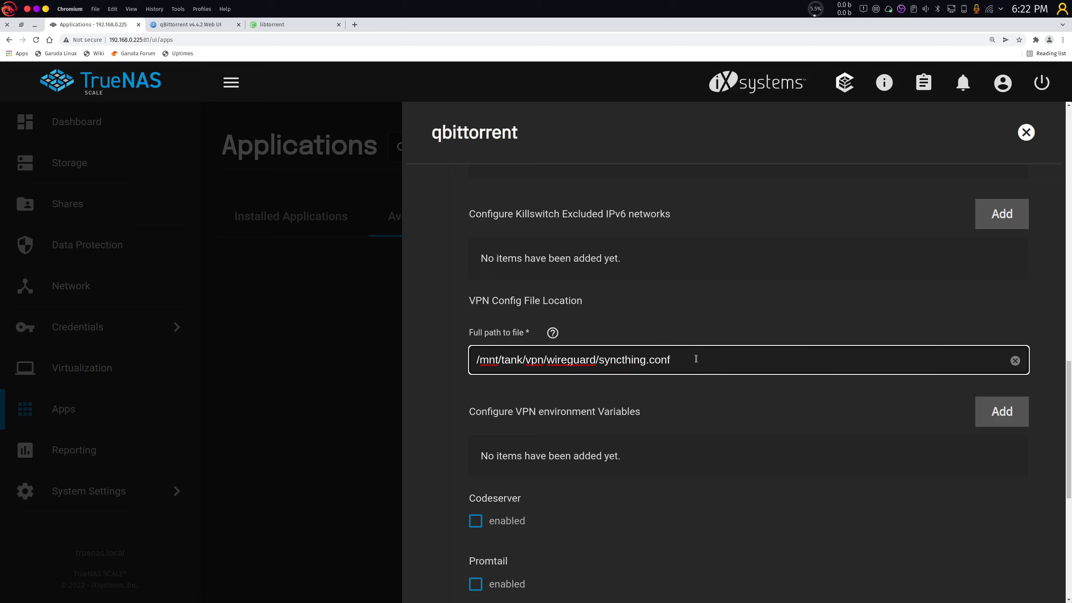
pyautogui.doubleClick(697, 358)
pyautogui.click(698, 360)
pyautogui.scroll(-2, 640, 407)
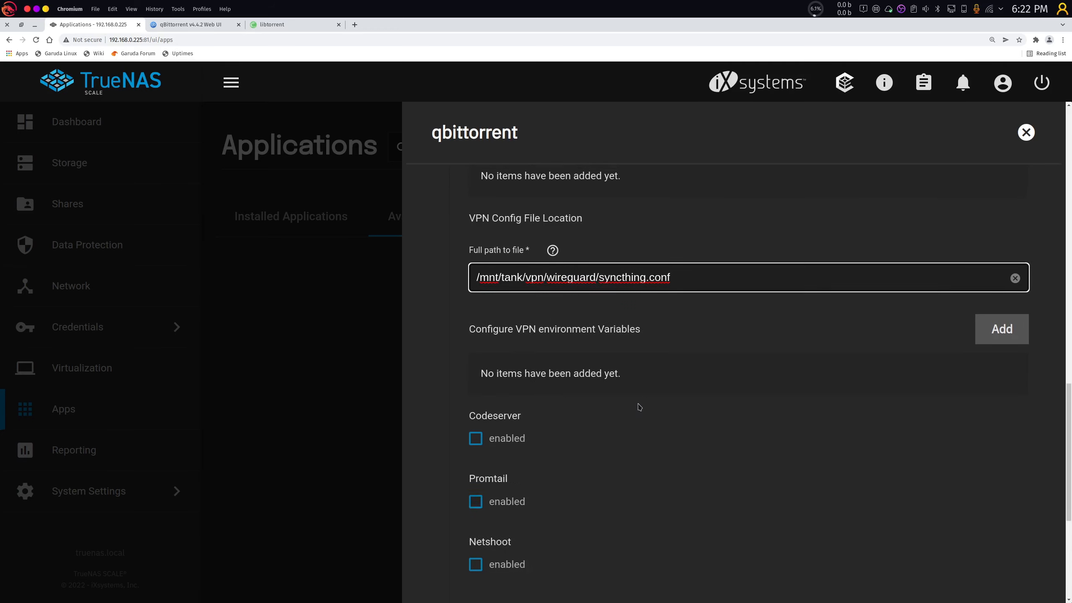
# Zoom out and advance past the Advanced step to the Confirm Options summary.
pyautogui.hotkey('ctrl', '-')
pyautogui.hotkey('ctrl', '-')
pyautogui.hotkey('ctrl', '-')
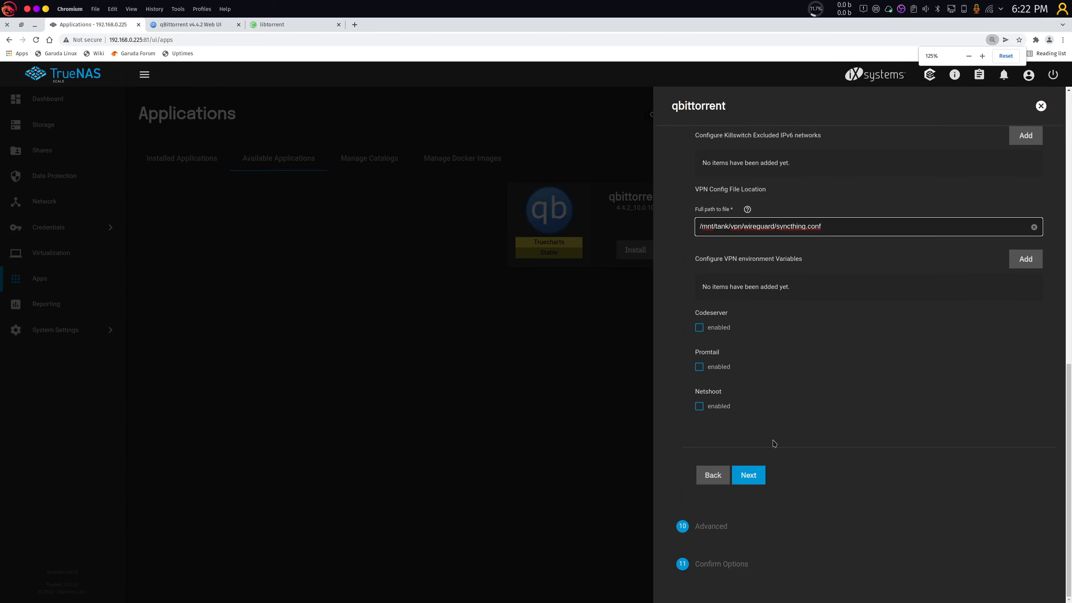
pyautogui.click(753, 475)
pyautogui.click(756, 513)
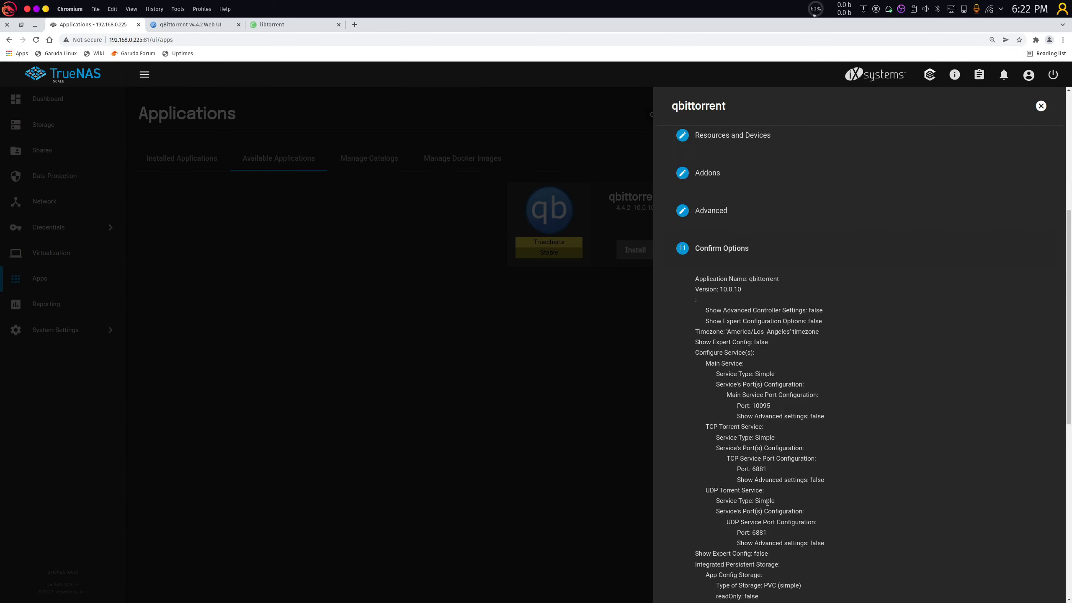
pyautogui.scroll(-10, 767, 502)
# Save the qbittorrent install and choose Shell from its app actions menu.
pyautogui.click(750, 551)
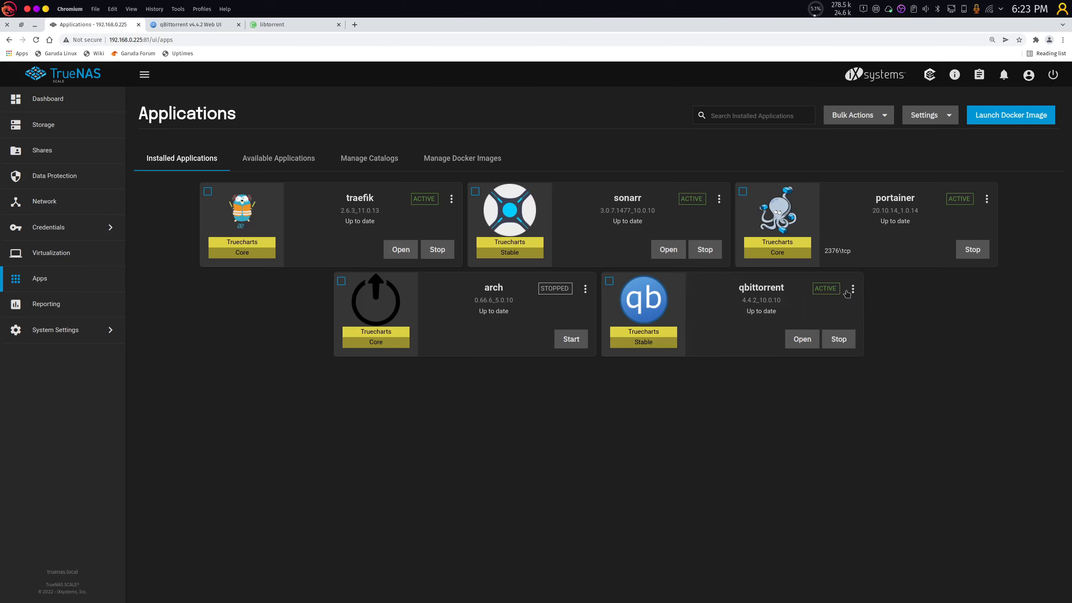
pyautogui.click(853, 291)
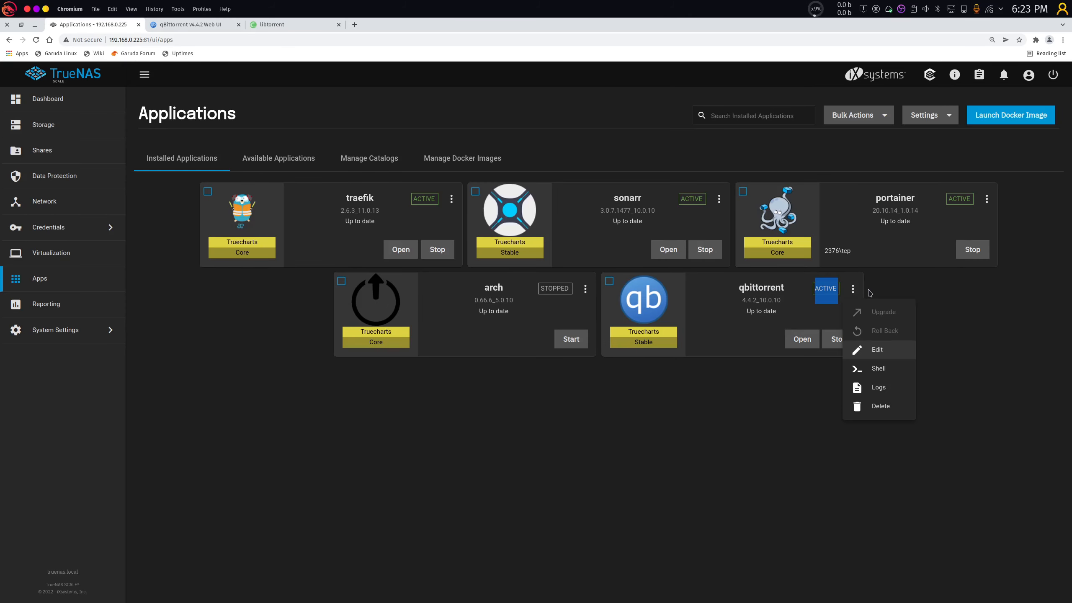
pyautogui.click(869, 350)
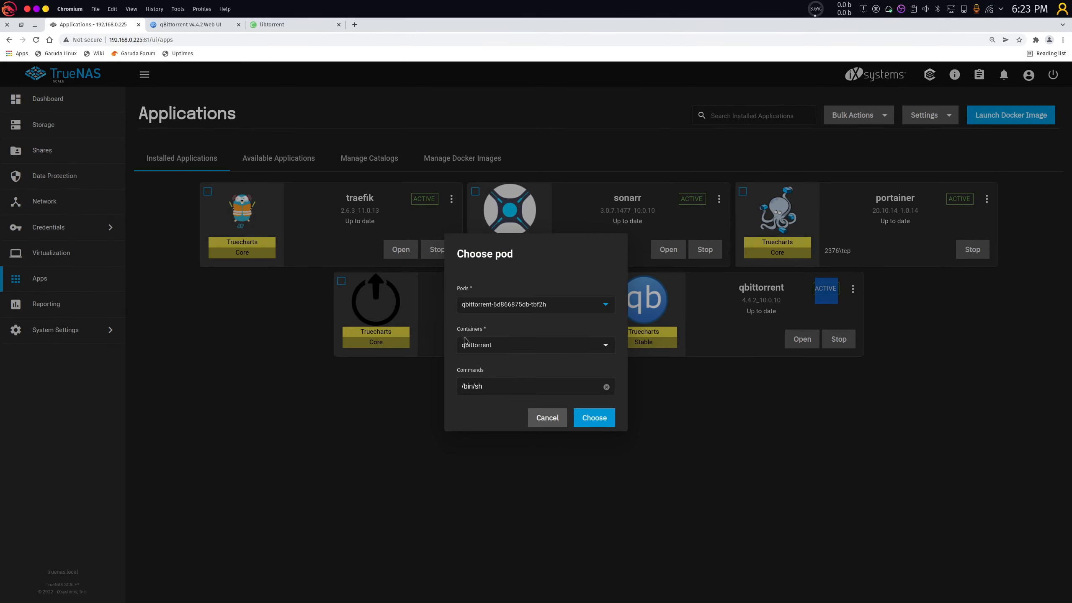
# Keep the qbittorrent pod and qbittorrent container and open the pod shell.
pyautogui.click(478, 346)
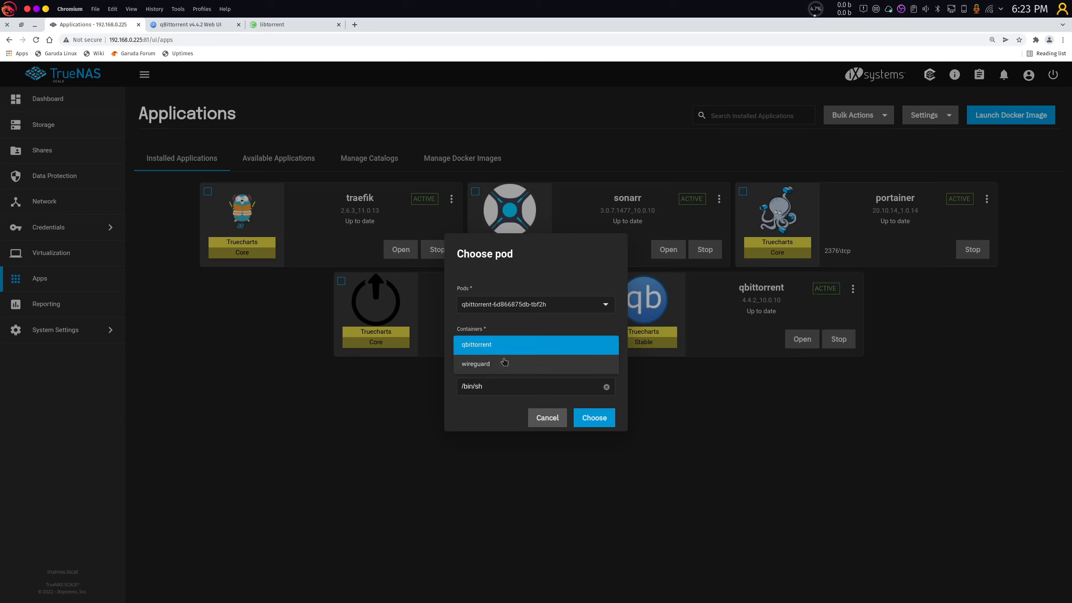
pyautogui.click(521, 343)
pyautogui.click(520, 305)
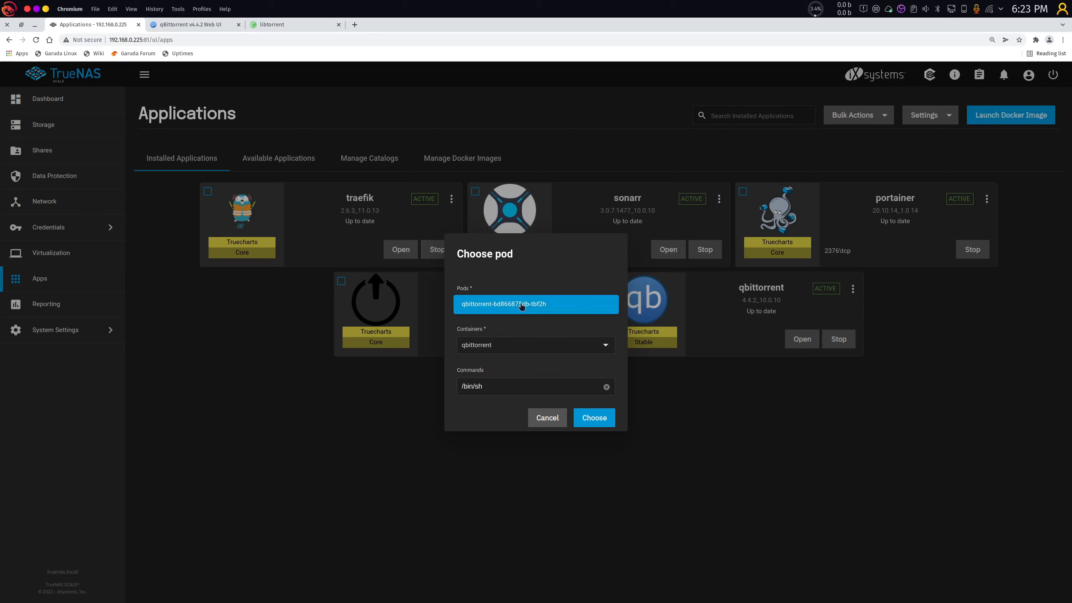
pyautogui.click(520, 304)
pyautogui.click(495, 351)
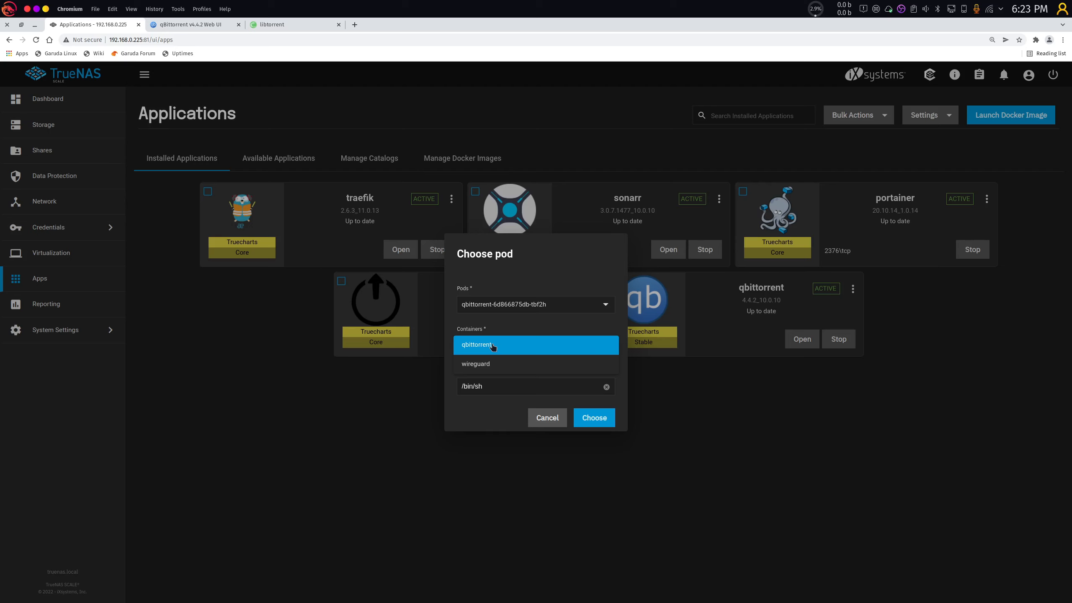
pyautogui.click(493, 346)
pyautogui.click(595, 418)
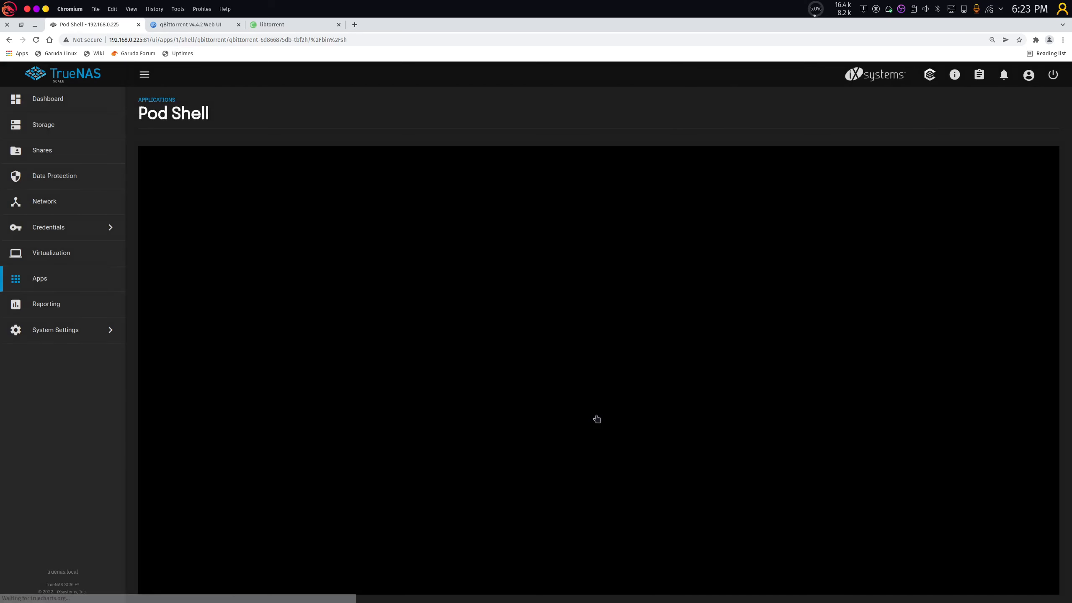
# Run curl ip.me in the pod shell to show the public IP.
pyautogui.write('curl;')
pyautogui.press('BackSpace')
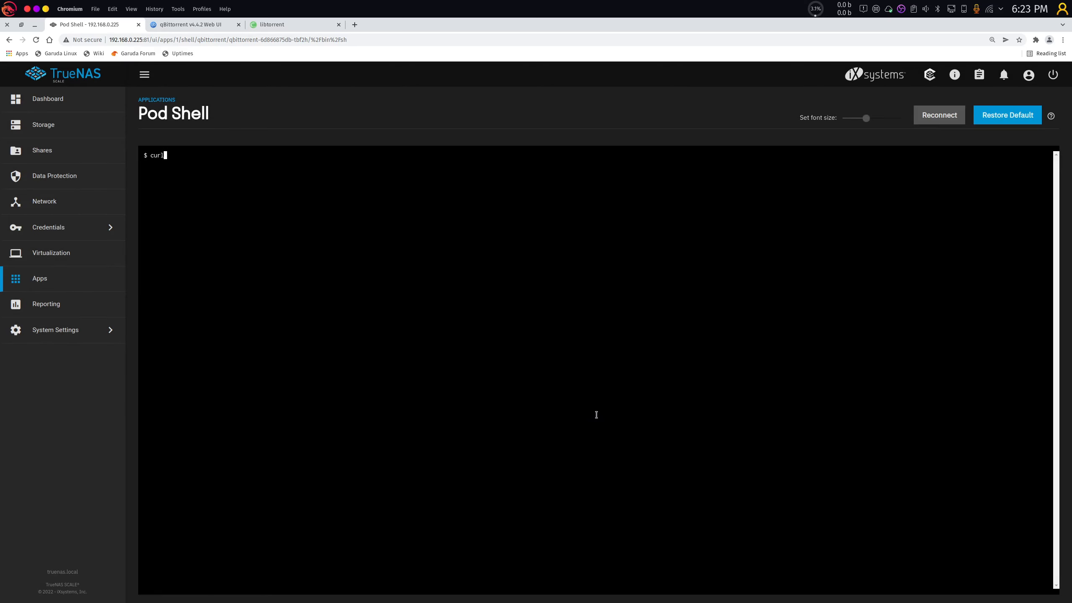
pyautogui.write('ip.me')
pyautogui.hotkey('ctrl', '+')
pyautogui.hotkey('ctrl', '+')
pyautogui.hotkey('ctrl', '+')
pyautogui.hotkey('ctrl', '+')
pyautogui.hotkey('ctrl', '+')
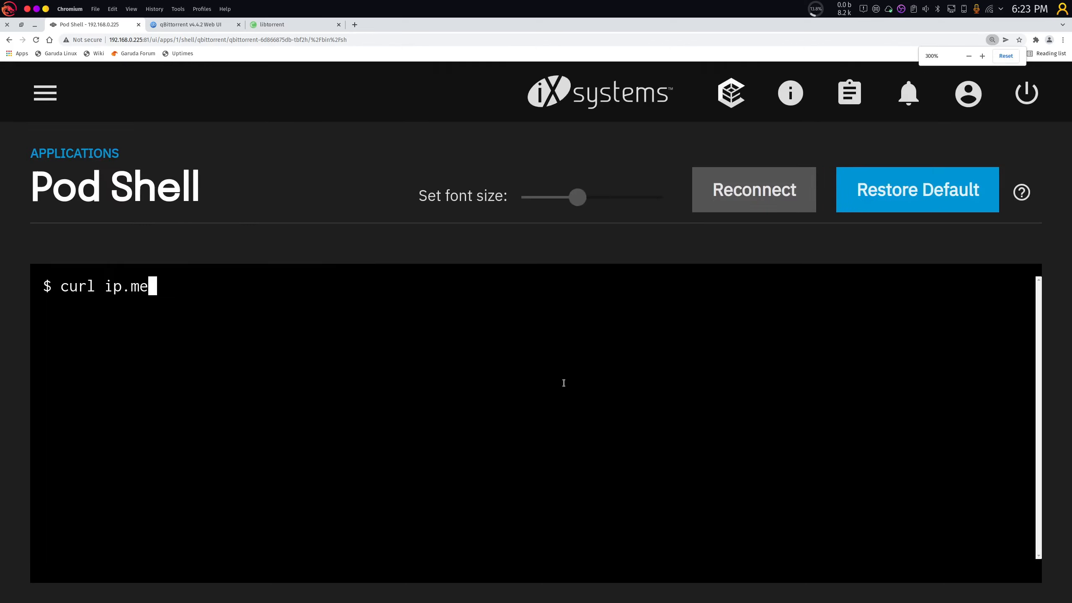
pyautogui.press('Return')
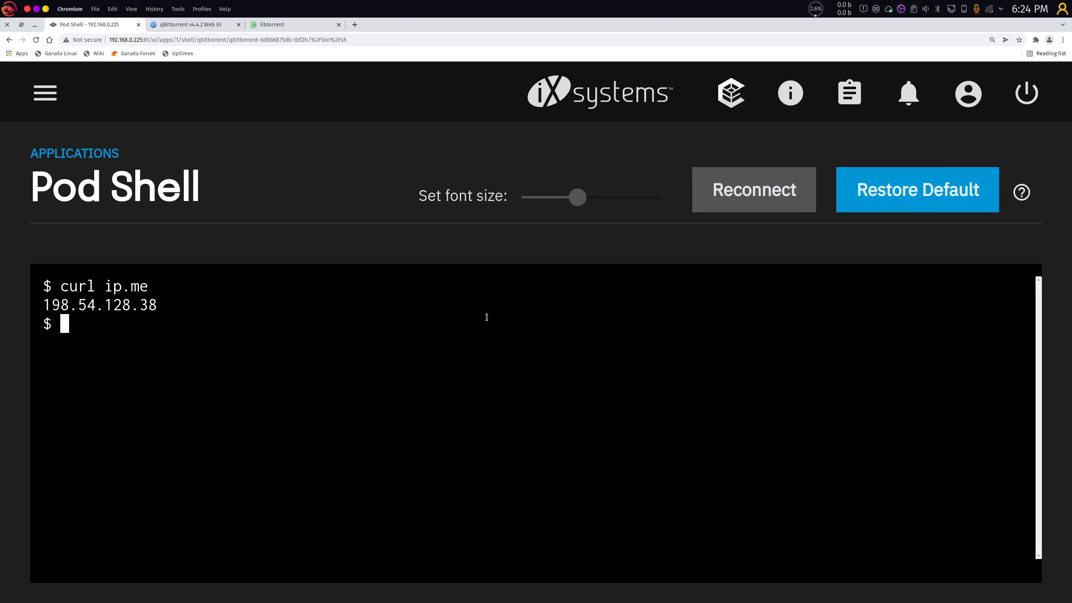
# Return to the installed applications list and open qbittorrent's web interface.
pyautogui.hotkey('ctrl', '-')
pyautogui.hotkey('ctrl', '-')
pyautogui.hotkey('ctrl', '-')
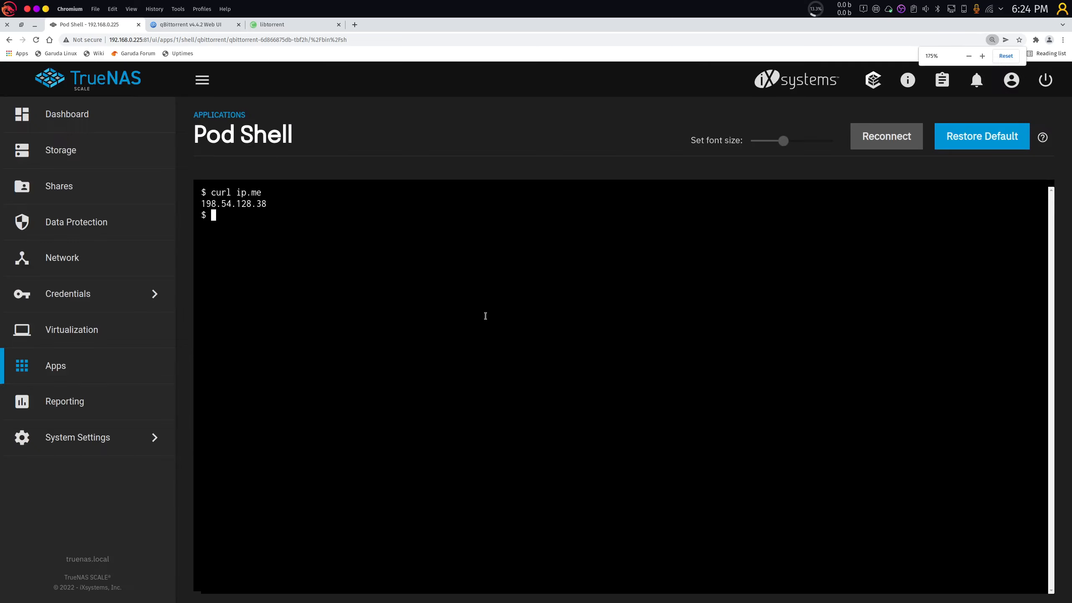
pyautogui.click(137, 366)
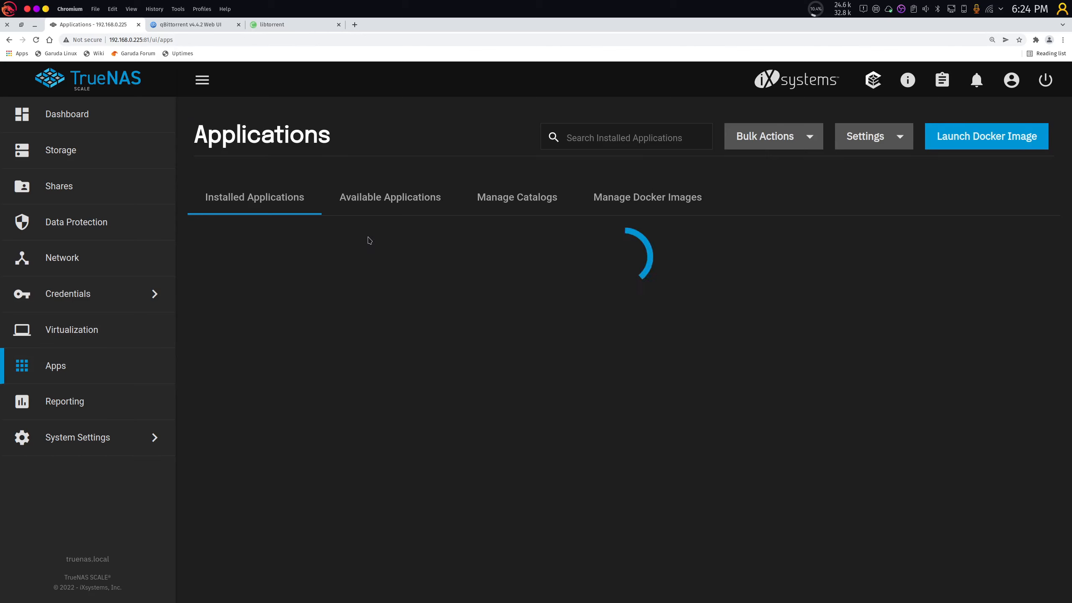
pyautogui.hotkey('ctrl', '-')
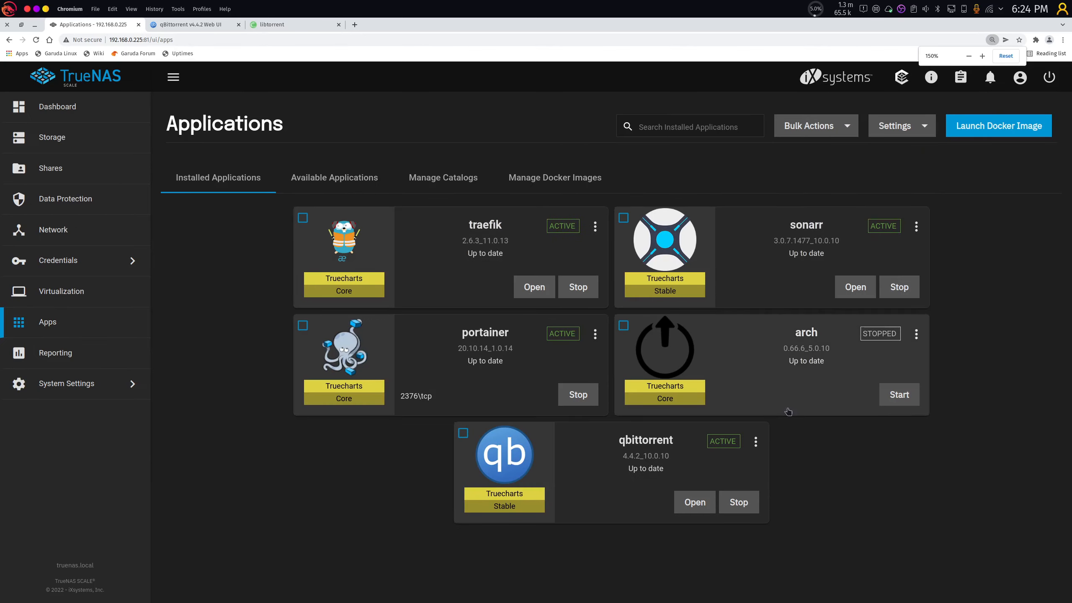
pyautogui.click(702, 502)
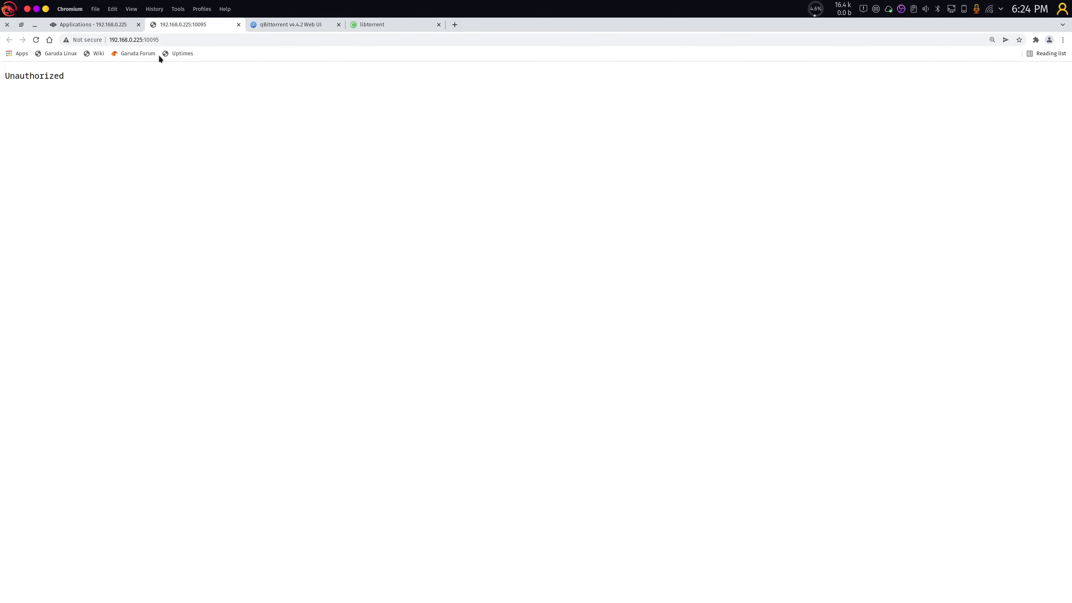
# Reload the Unauthorized page and sign in to qBittorrent with the username and account password.
pyautogui.click(172, 41)
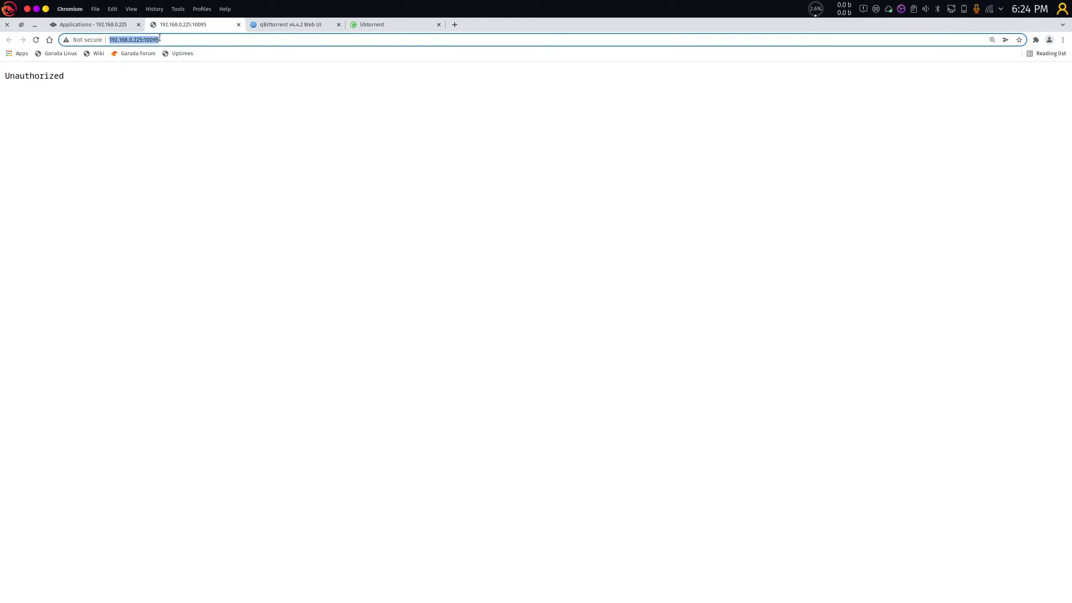
pyautogui.press('Return')
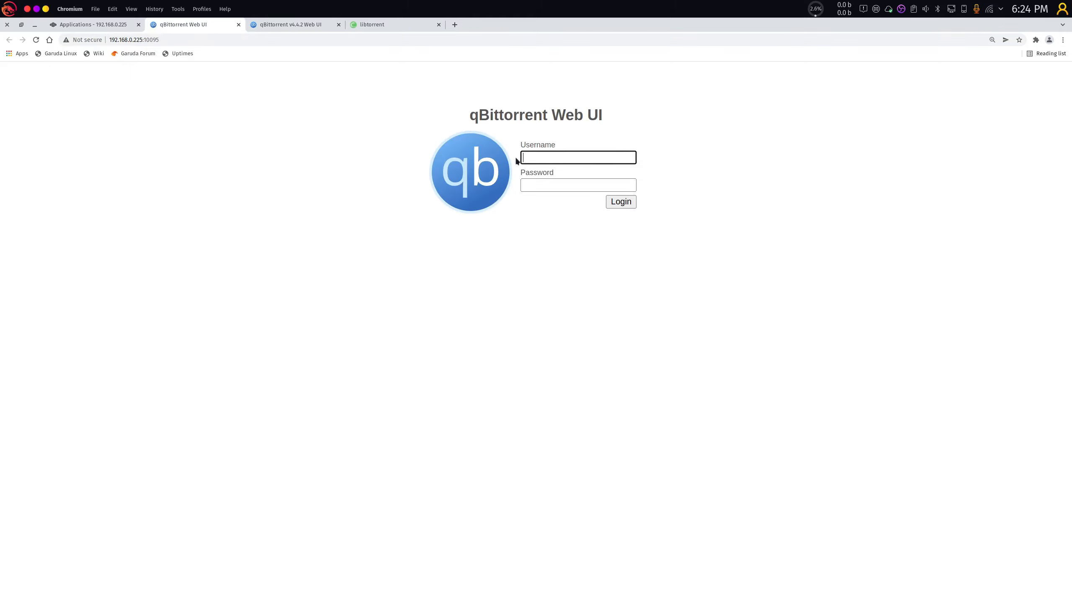
pyautogui.write('admin')
pyautogui.press('Tab')
pyautogui.write('admina')
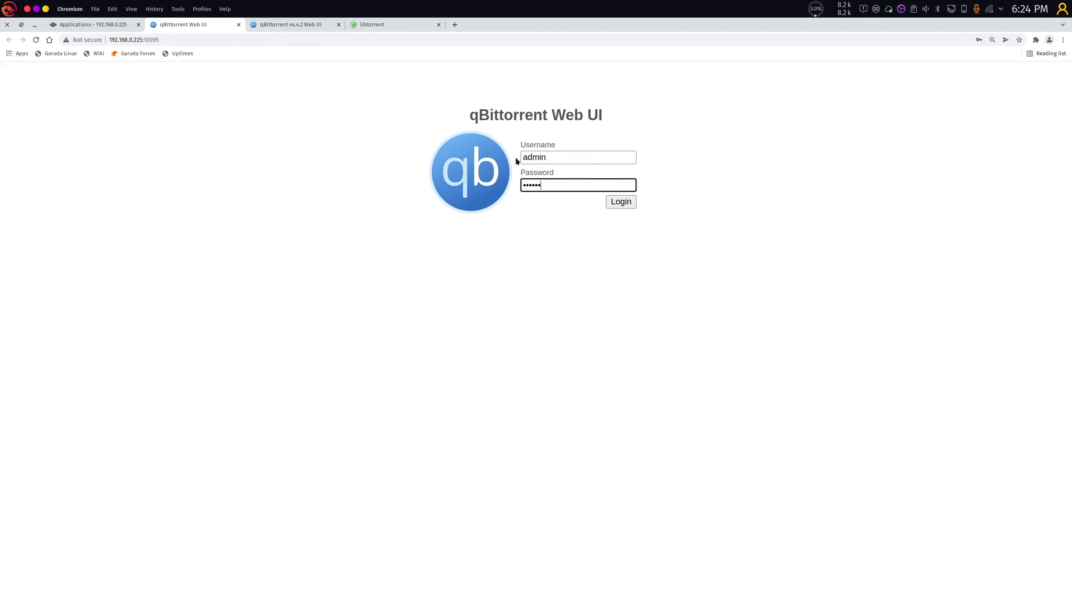
pyautogui.write('dmin')
pyautogui.press('Return')
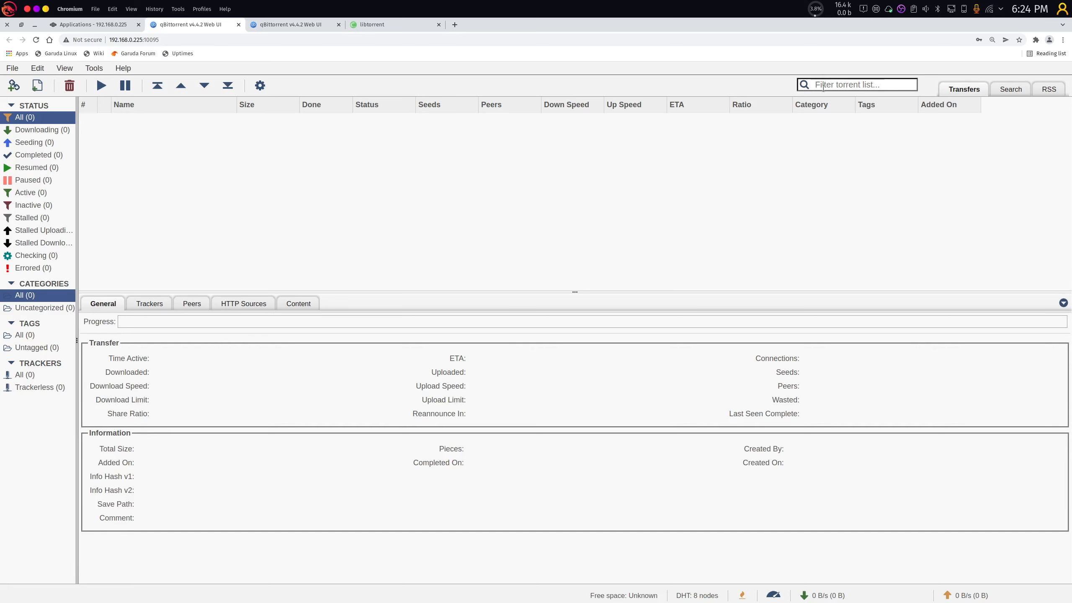
# In Advanced options, bind to network interface wg0 on All IPv4 addresses.
pyautogui.click(260, 86)
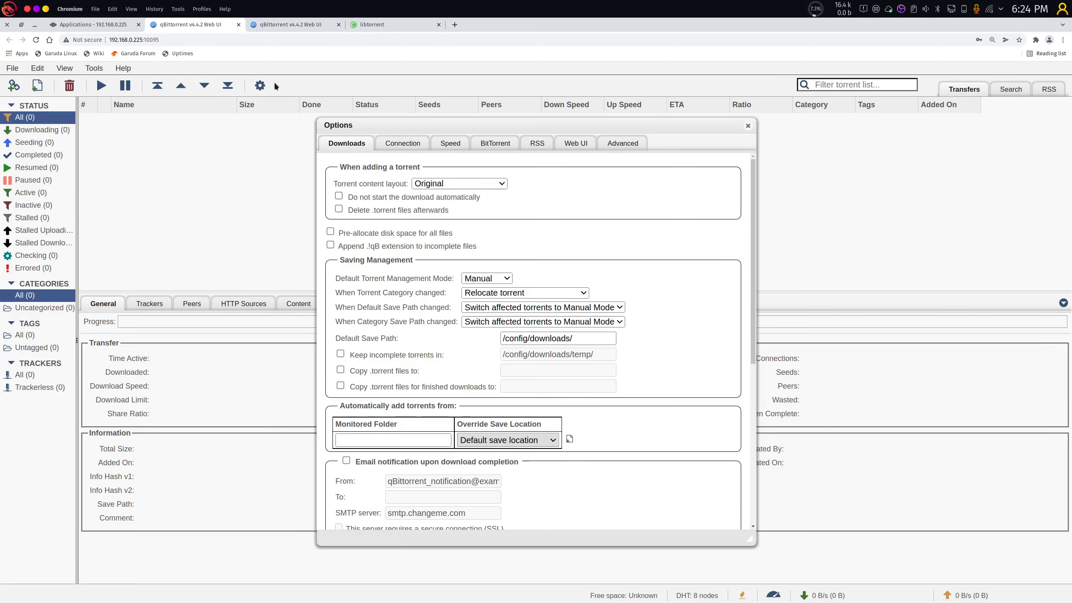
pyautogui.click(623, 143)
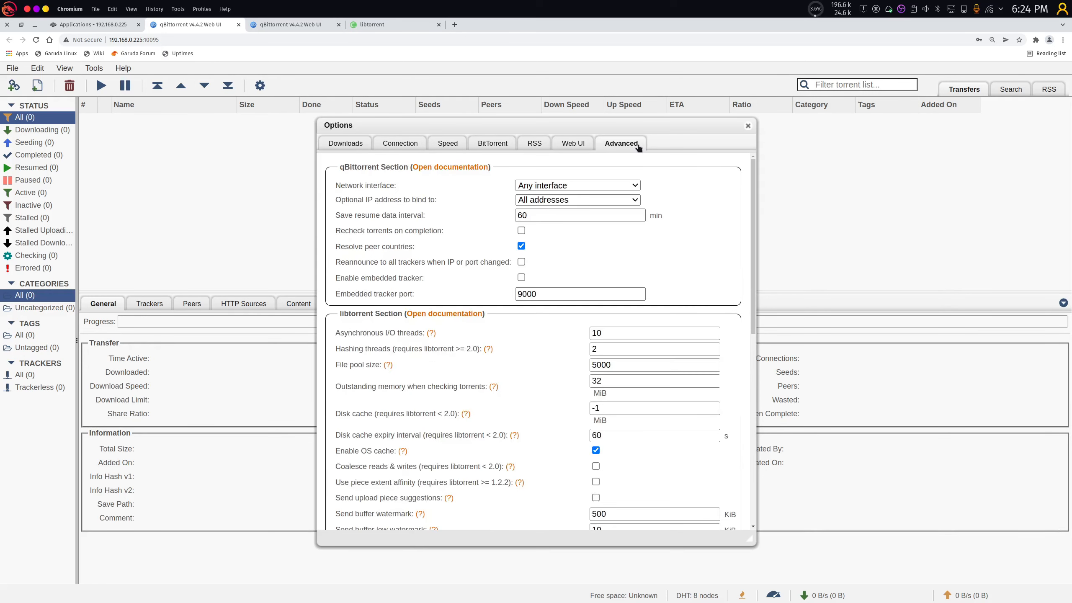
pyautogui.doubleClick(355, 186)
pyautogui.click(556, 185)
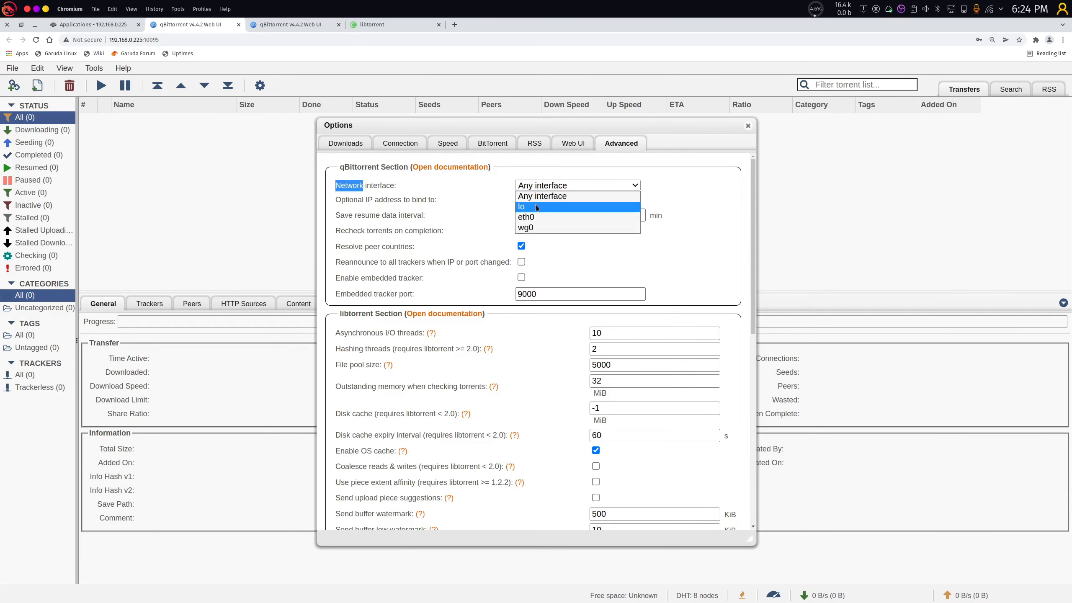
pyautogui.click(529, 231)
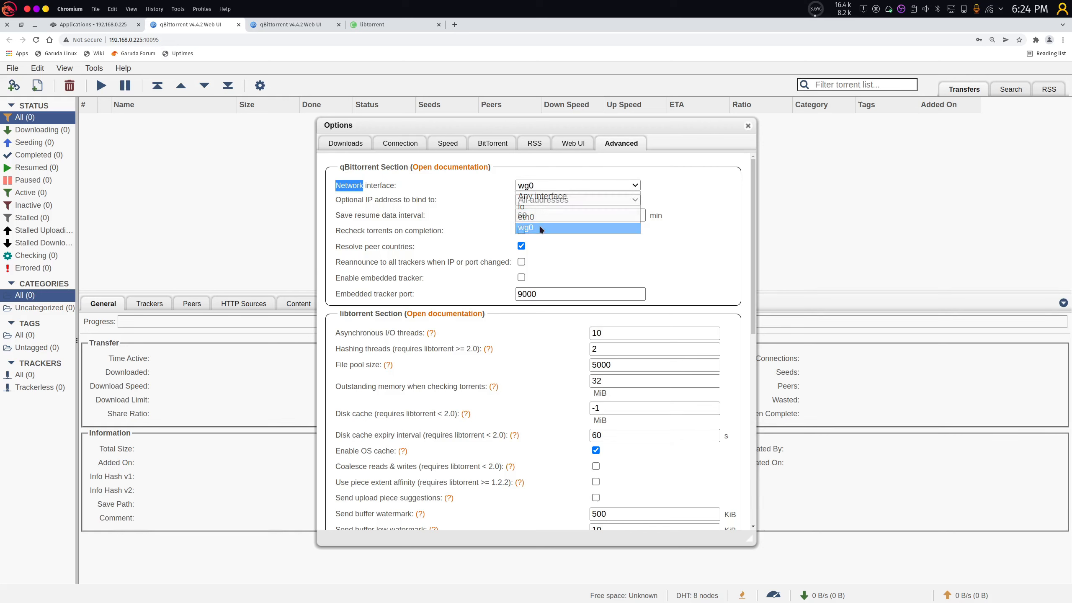
pyautogui.click(411, 199)
pyautogui.click(517, 202)
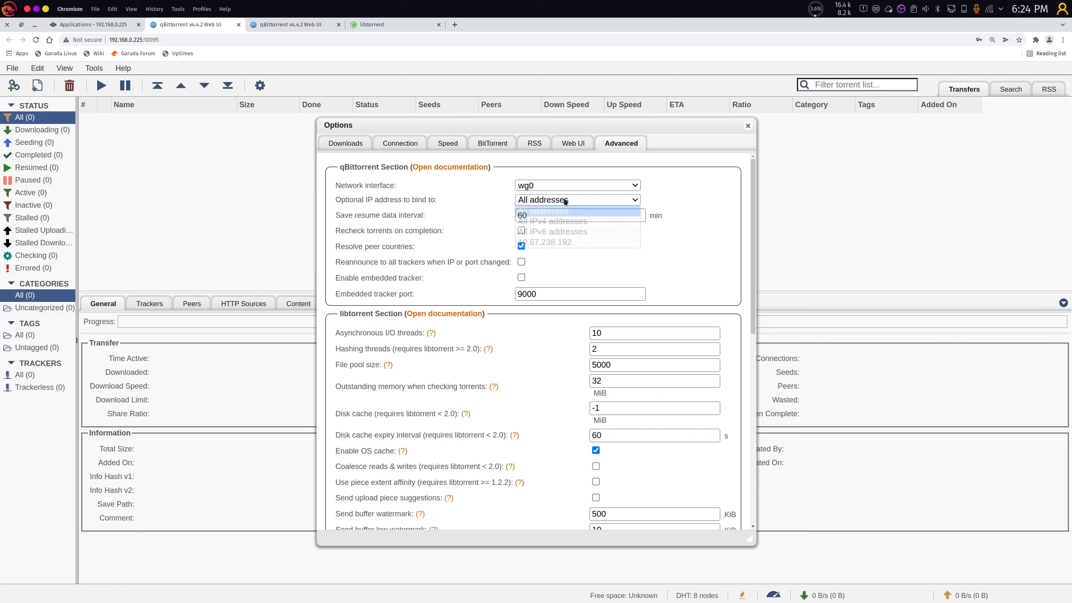
pyautogui.click(569, 220)
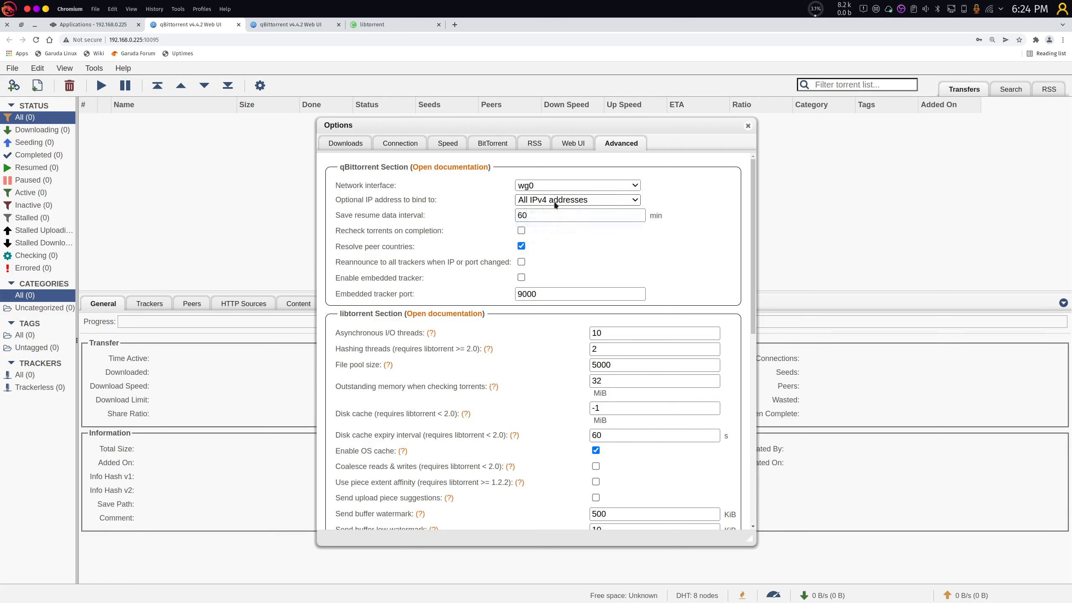
# Enable reannounce on IP or port change, leave announce-to-all-tier-trackers off, and save.
pyautogui.click(522, 262)
pyautogui.scroll(-1, 753, 222)
pyautogui.scroll(-10, 742, 340)
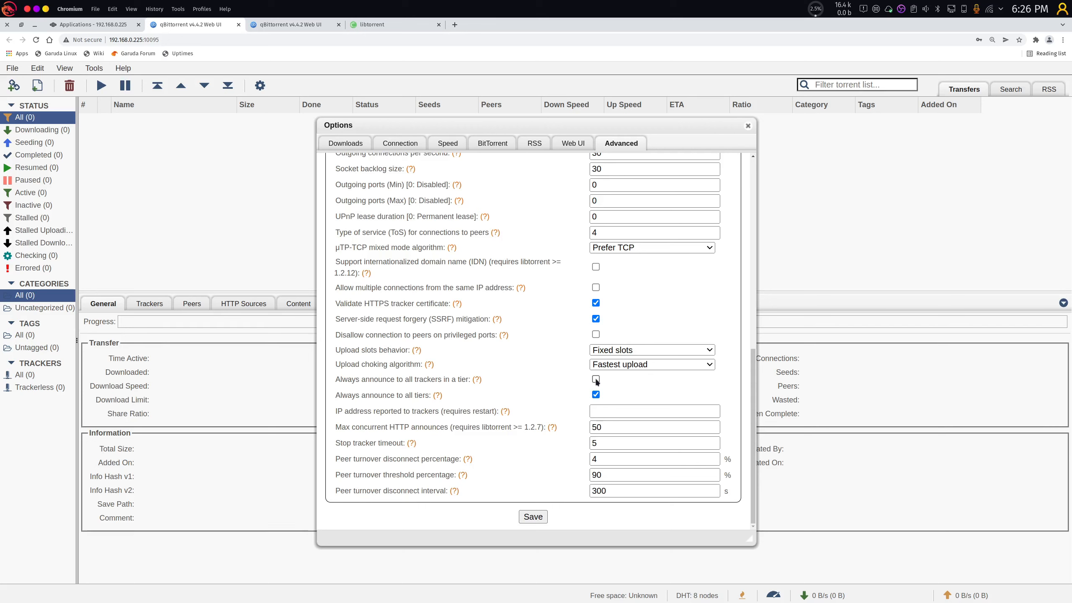
pyautogui.click(597, 382)
pyautogui.click(599, 381)
pyautogui.click(534, 518)
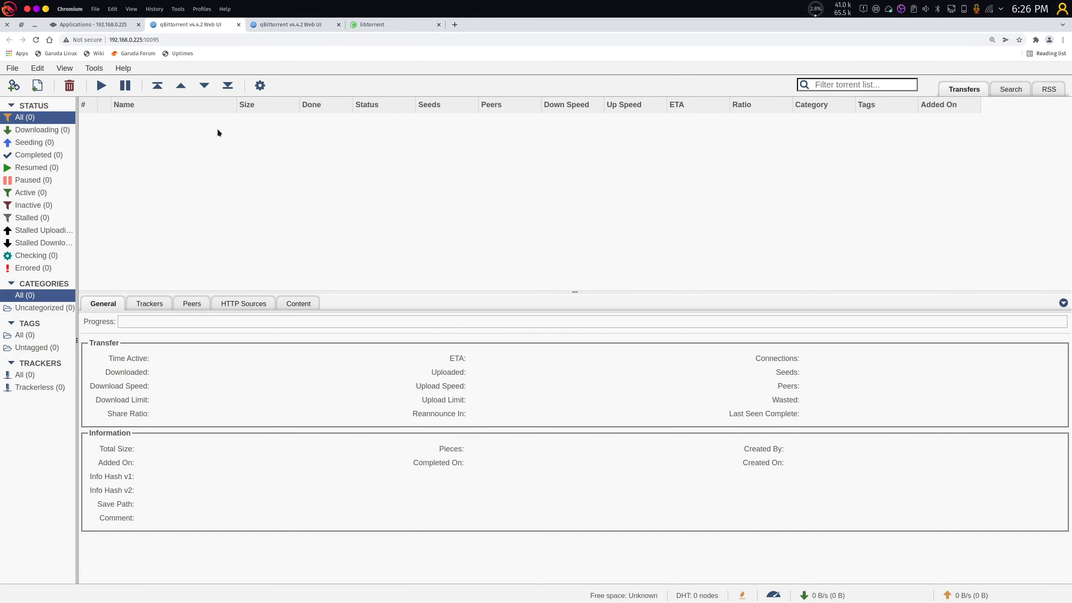
# Dismiss the transfer-list context menu and switch back to the TrueNAS Applications tab.
pyautogui.rightClick(143, 121)
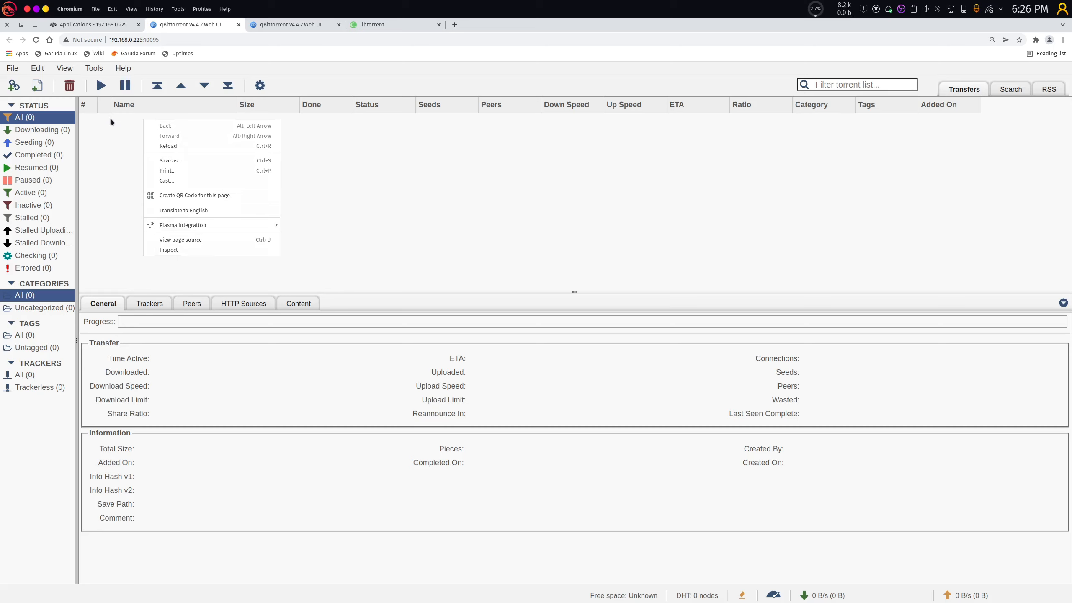
pyautogui.click(109, 117)
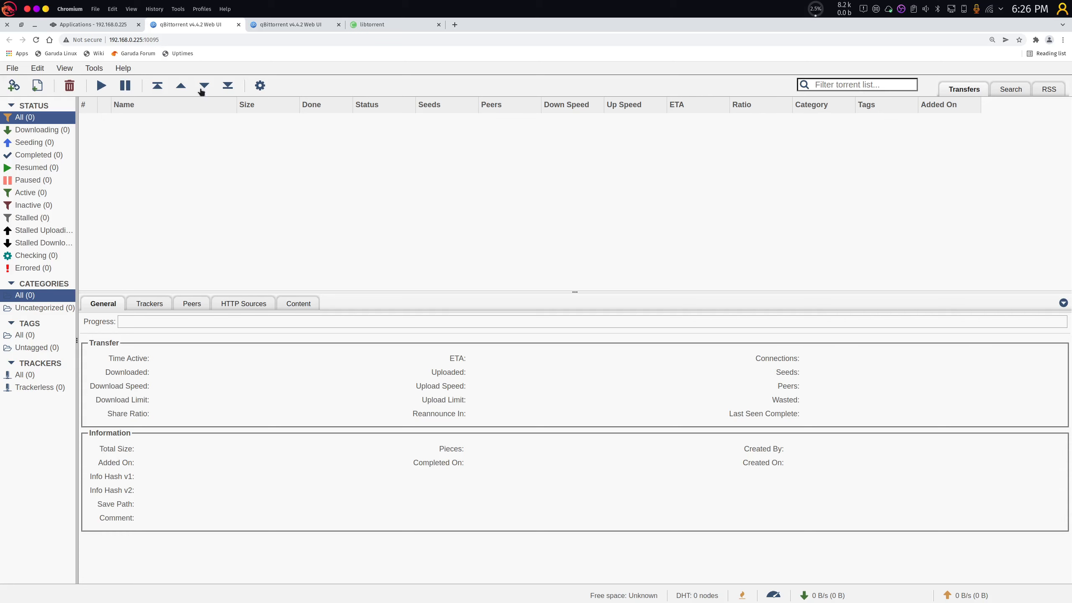
pyautogui.click(292, 27)
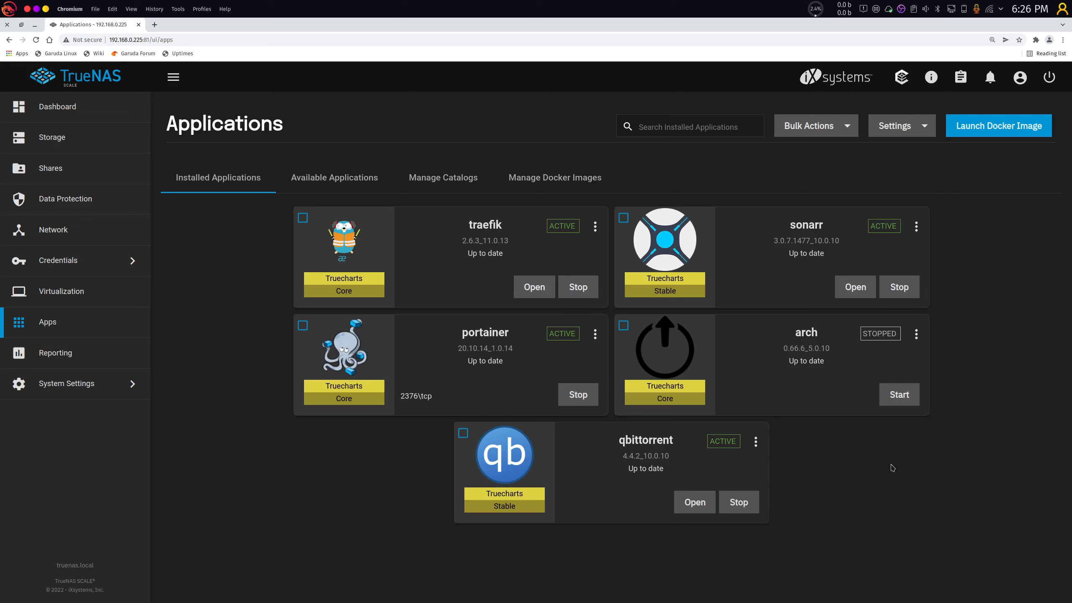
pyautogui.click(756, 442)
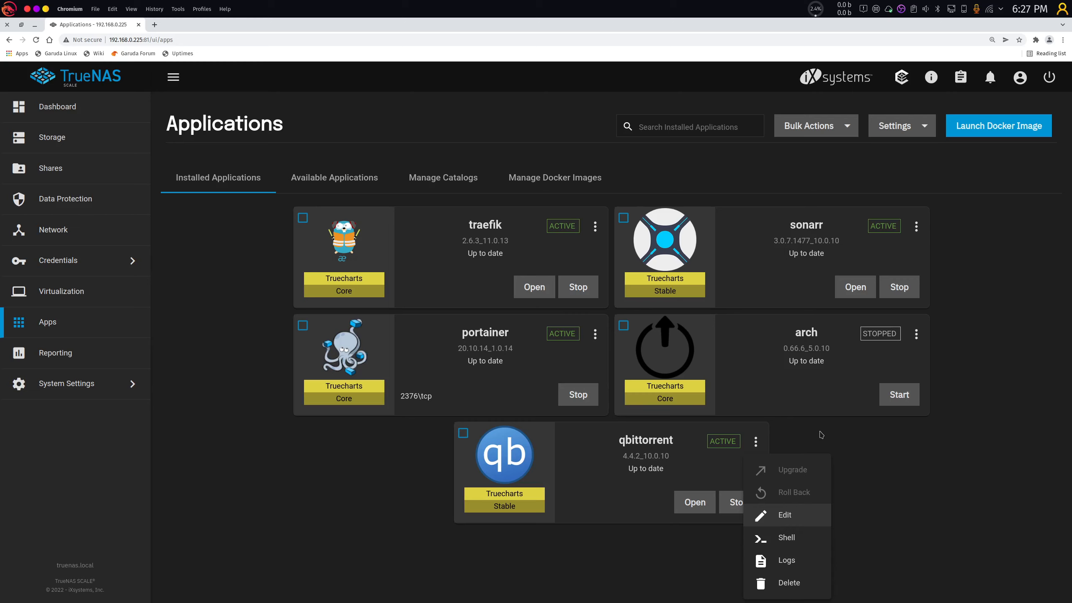
pyautogui.click(787, 517)
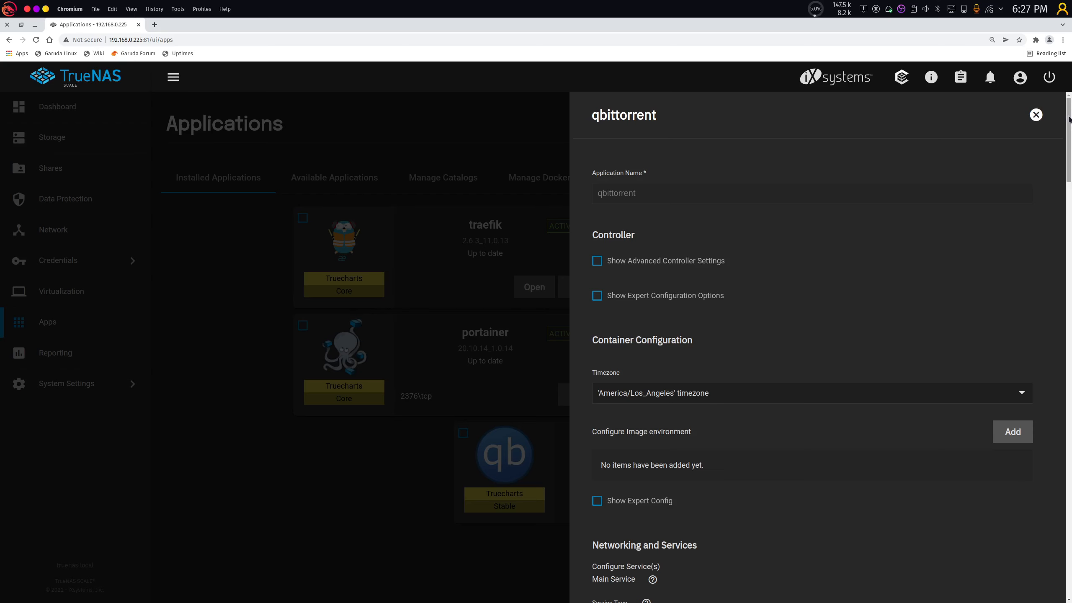
pyautogui.moveTo(1069, 120); pyautogui.dragTo(1055, 569)
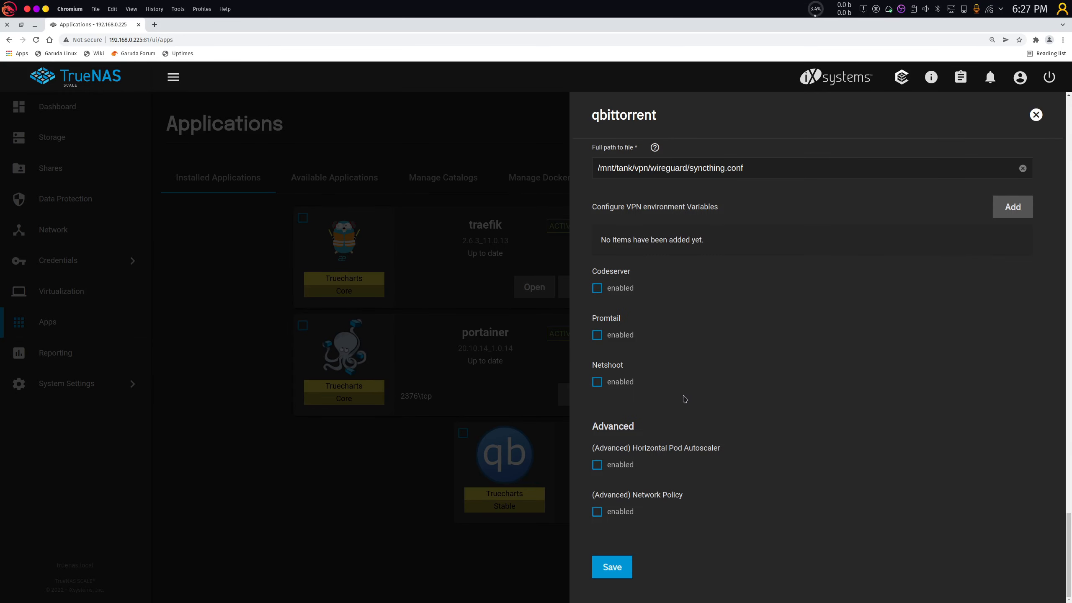
pyautogui.click(500, 309)
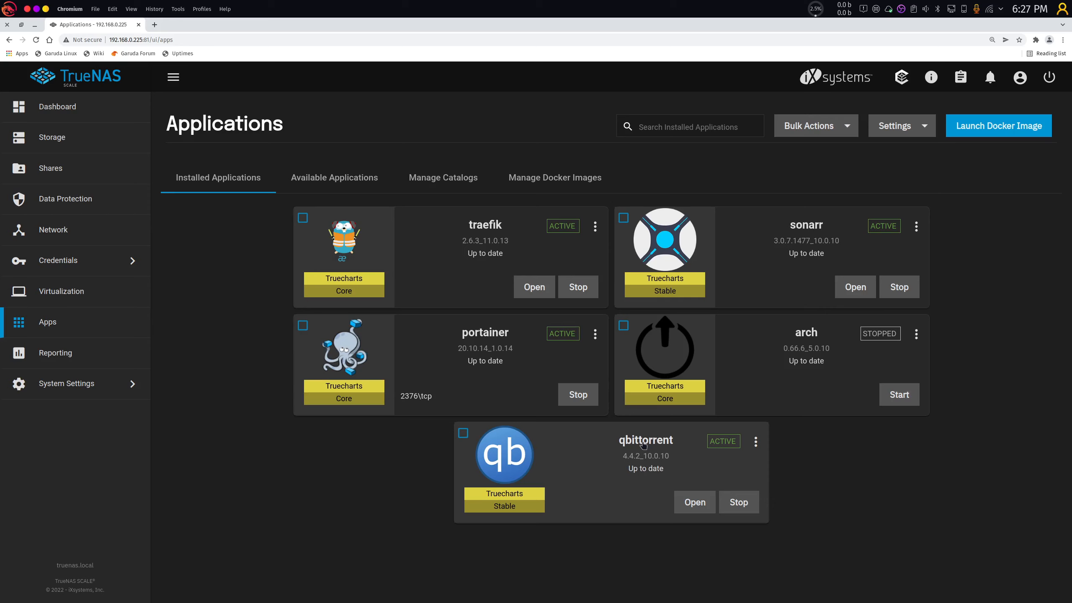
pyautogui.click(755, 441)
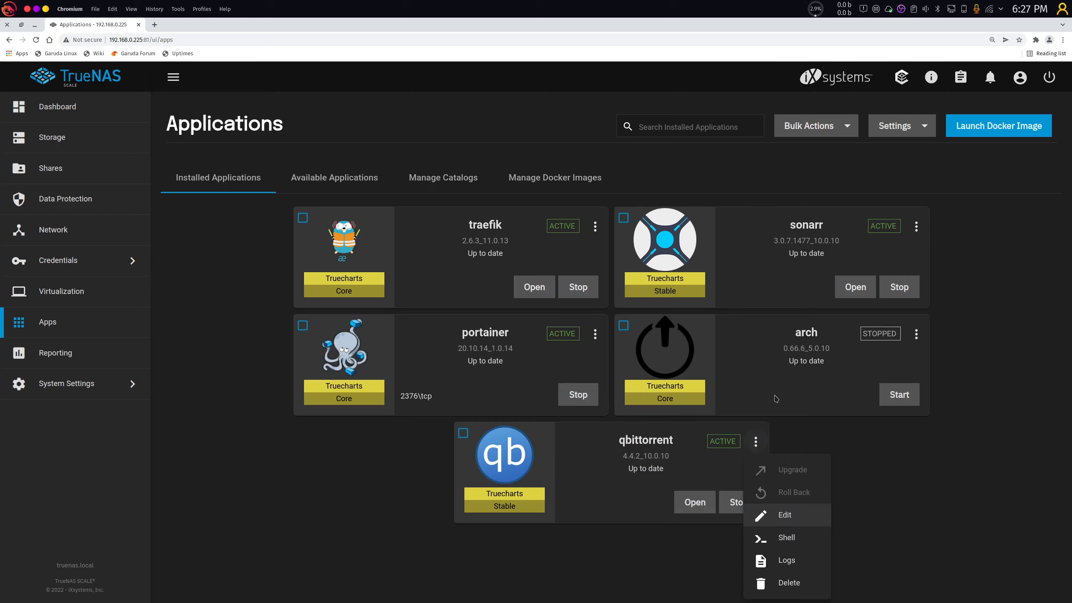
pyautogui.click(787, 515)
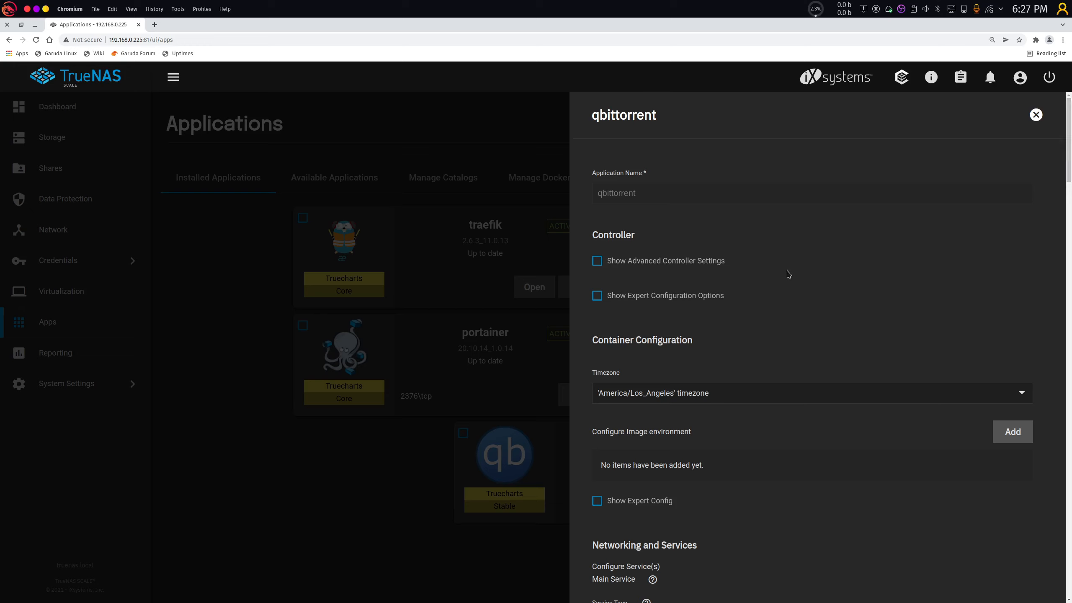
pyautogui.click(489, 313)
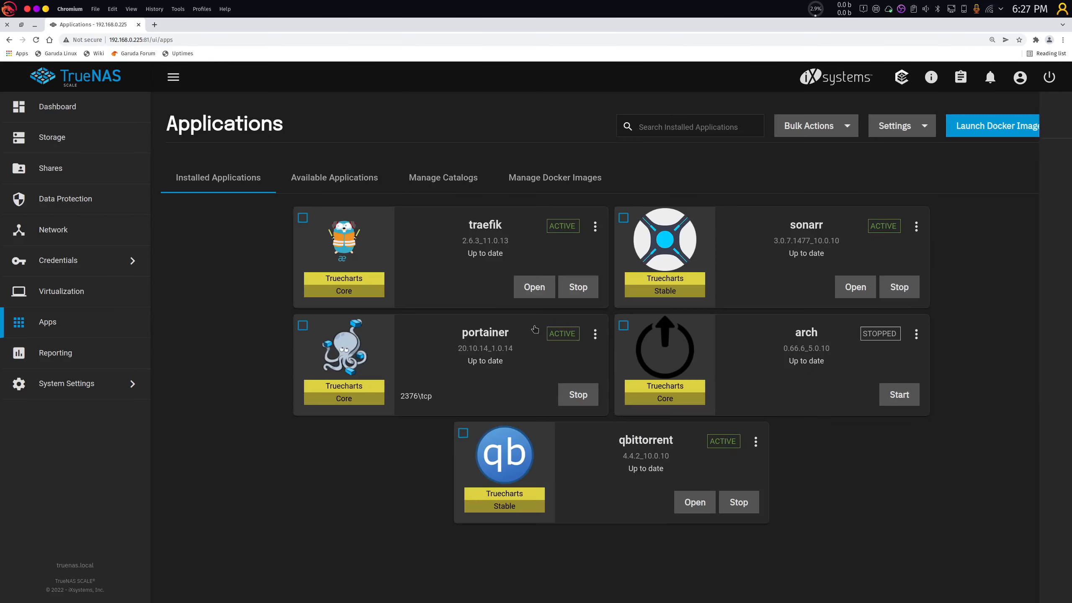
# Open qbittorrent's Logs chooser from its app actions and pick the qbittorrent container.
pyautogui.click(755, 441)
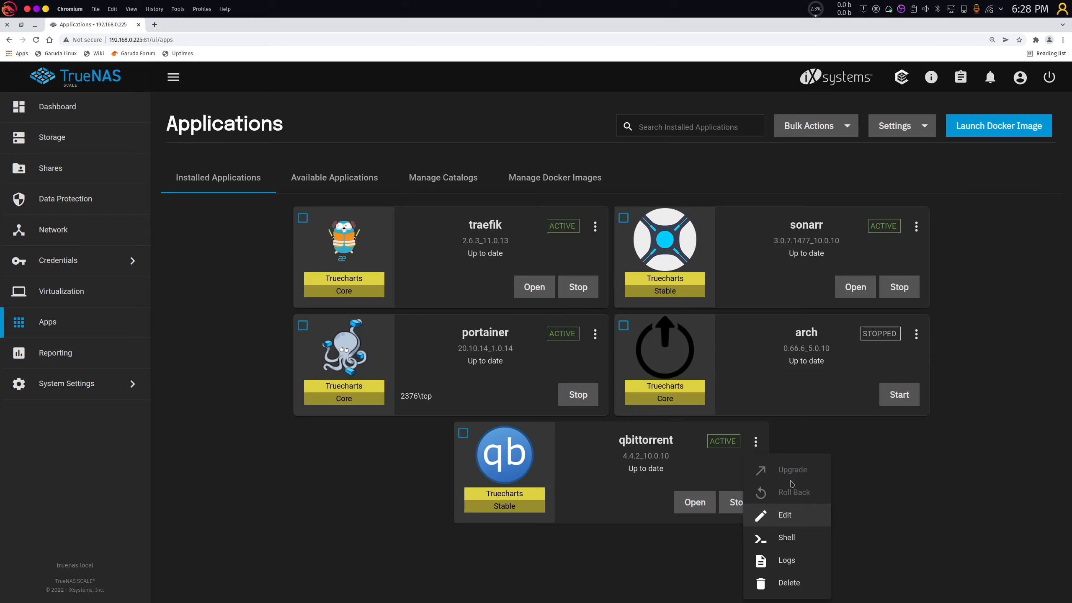
pyautogui.click(792, 539)
pyautogui.click(548, 431)
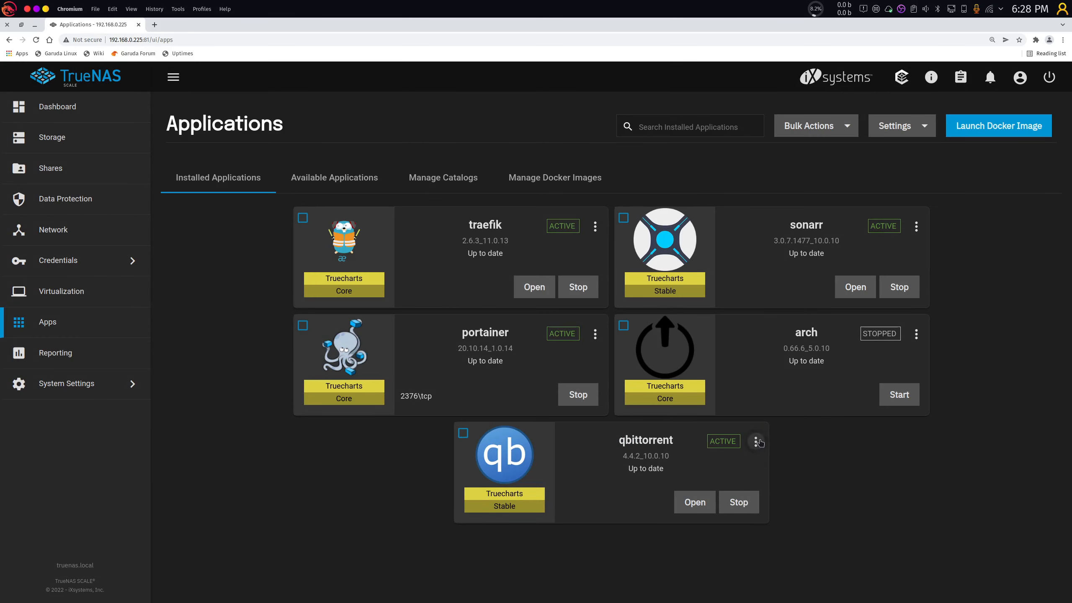
pyautogui.click(755, 441)
pyautogui.click(796, 563)
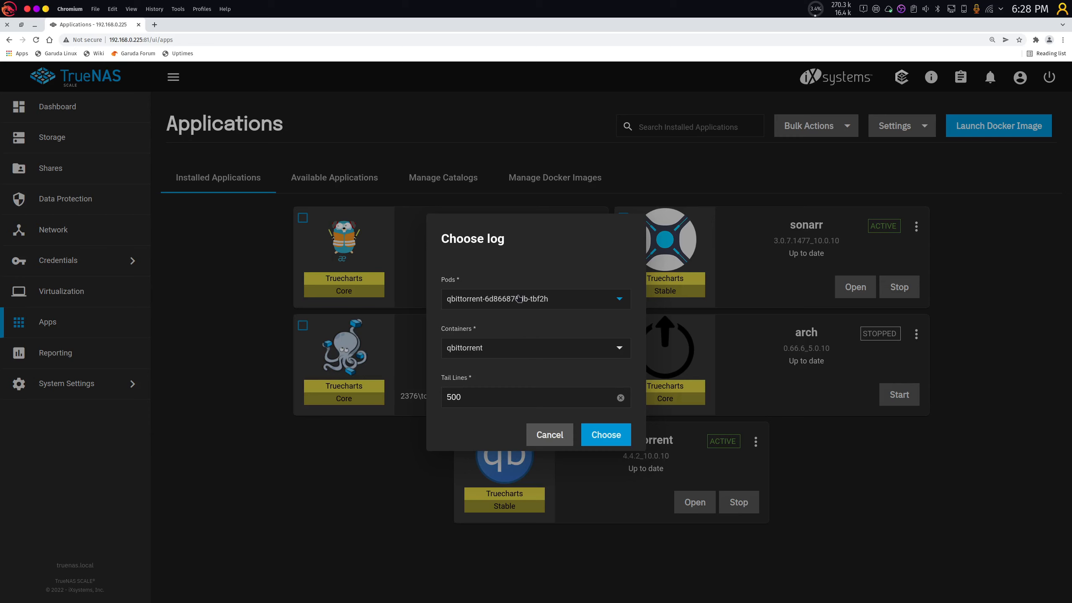
pyautogui.click(489, 347)
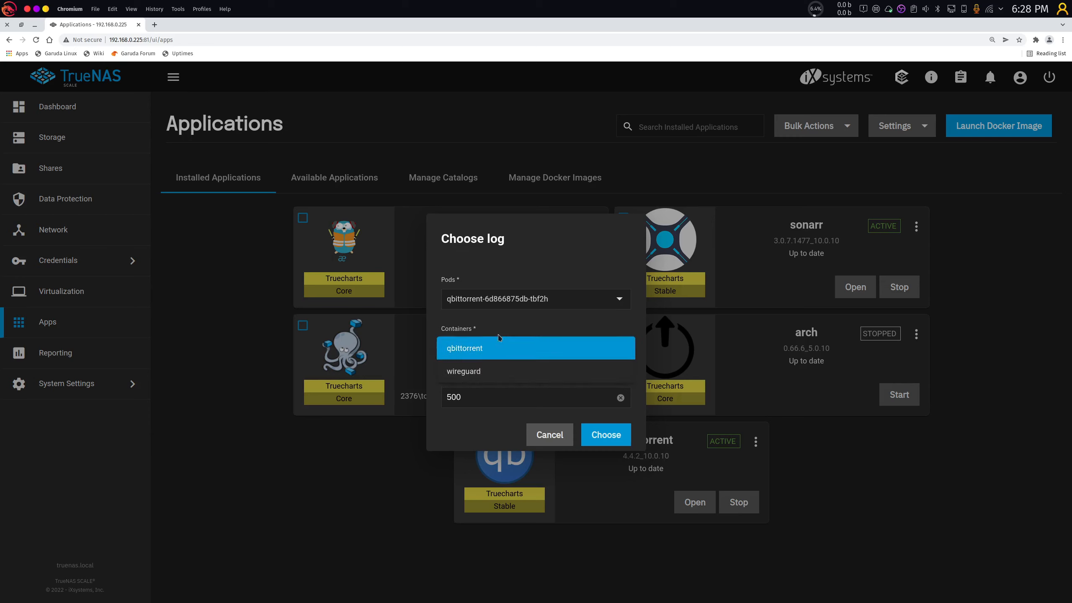
pyautogui.click(504, 354)
pyautogui.click(490, 350)
pyautogui.click(474, 347)
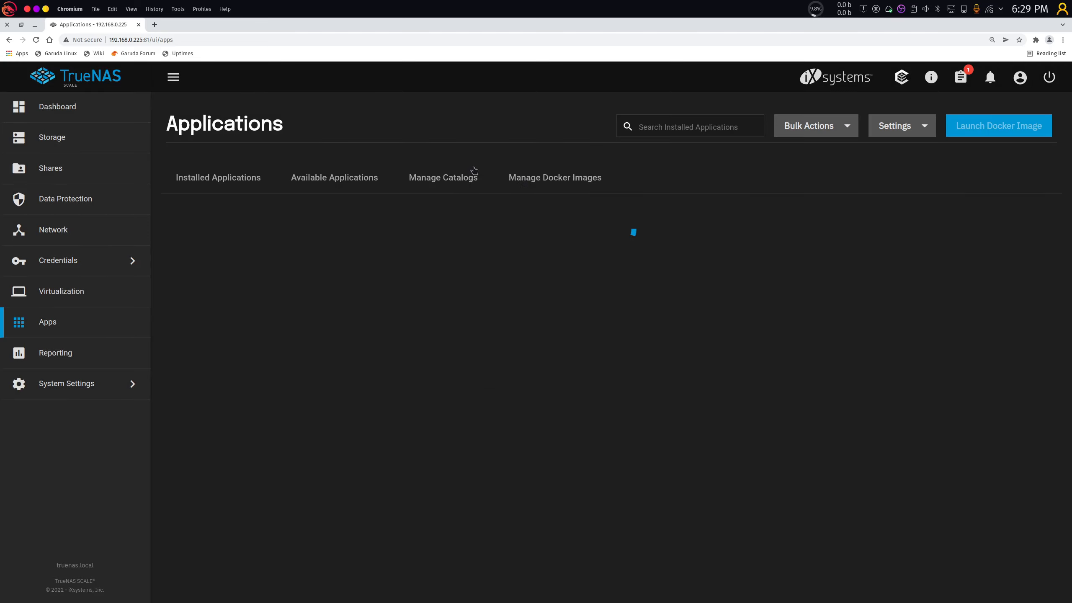